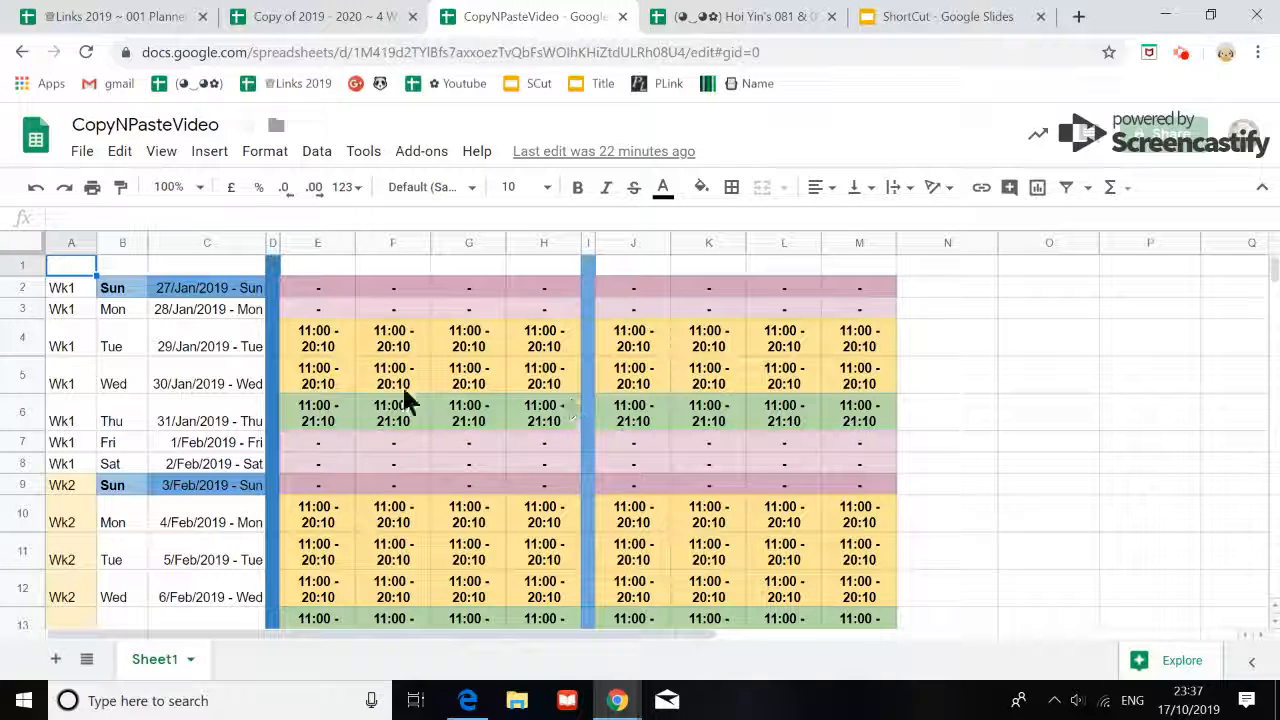
Enter "Hol" in cell E4 and align it vertically to the middle
left_click(304, 343)
type("Hol")
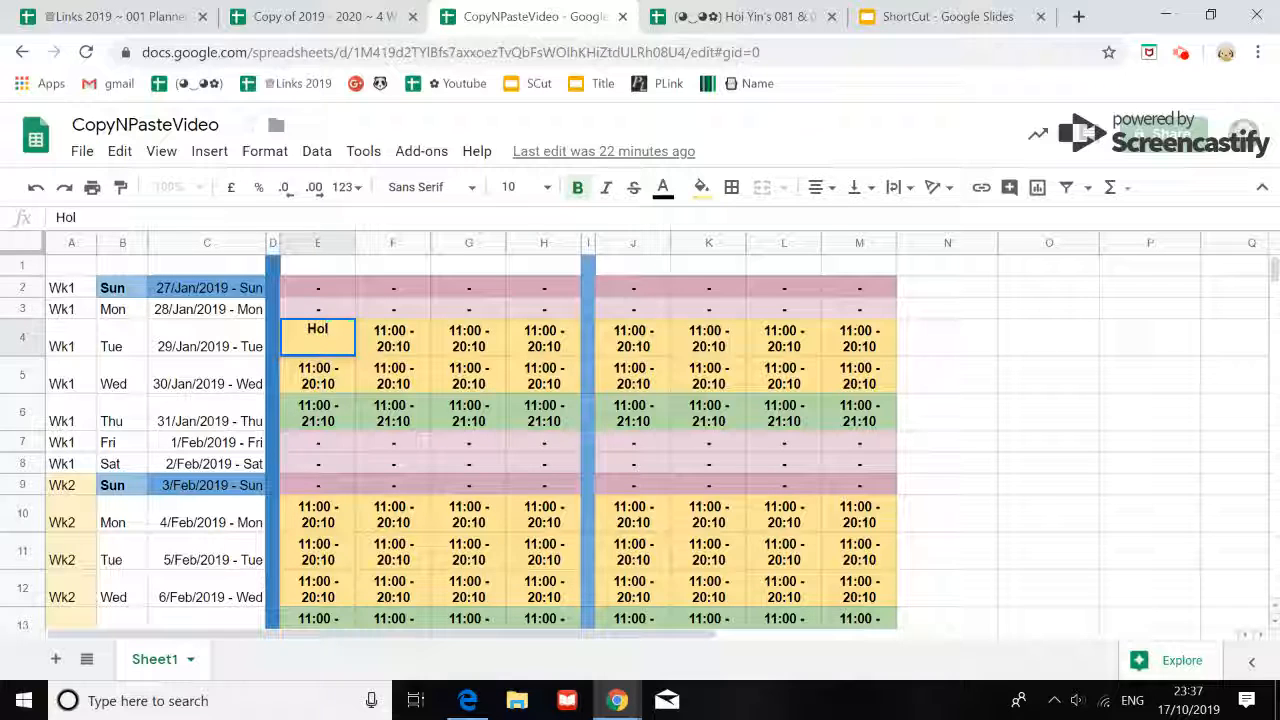
key("Return")
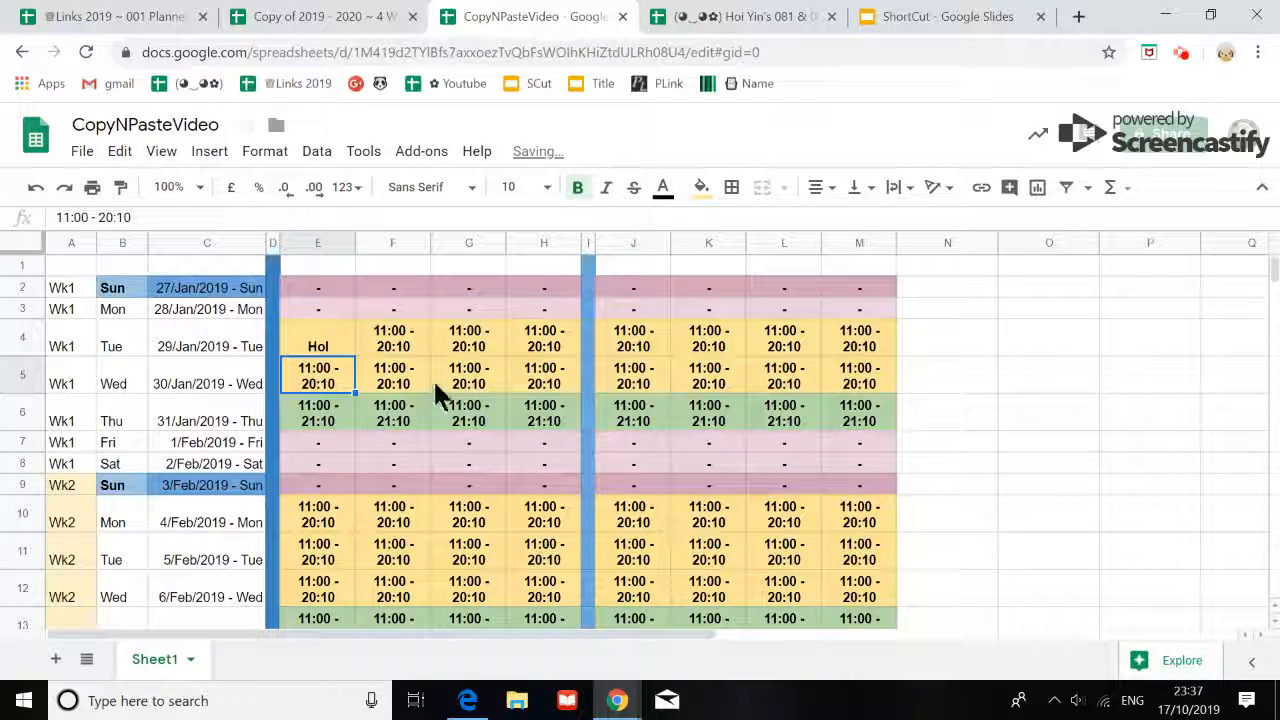
left_click(337, 346)
left_click(853, 187)
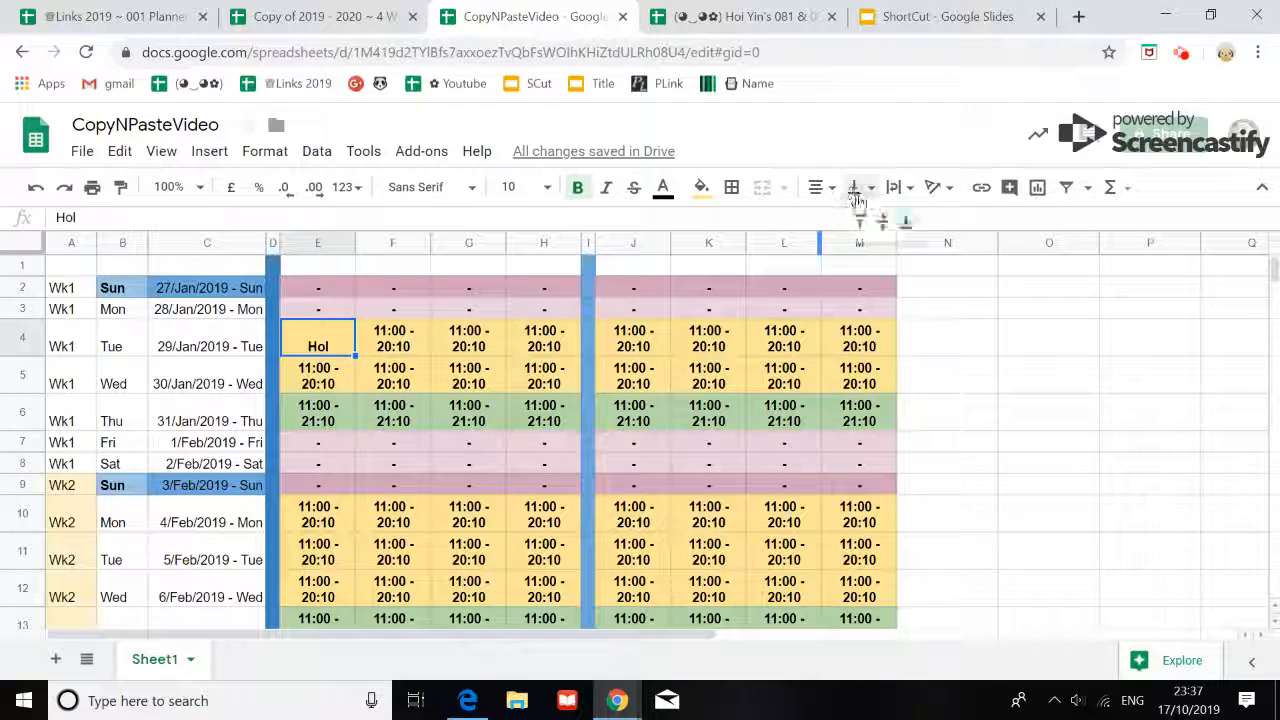
left_click(885, 222)
left_click(701, 187)
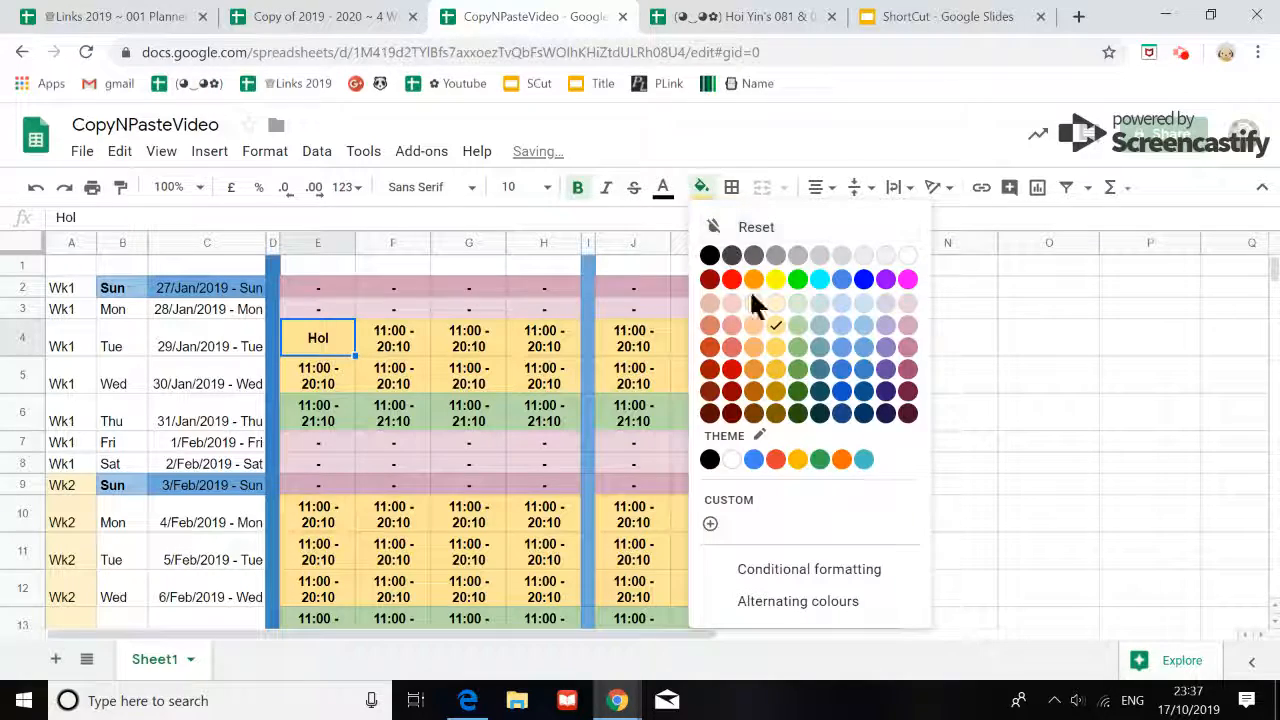
left_click(738, 340)
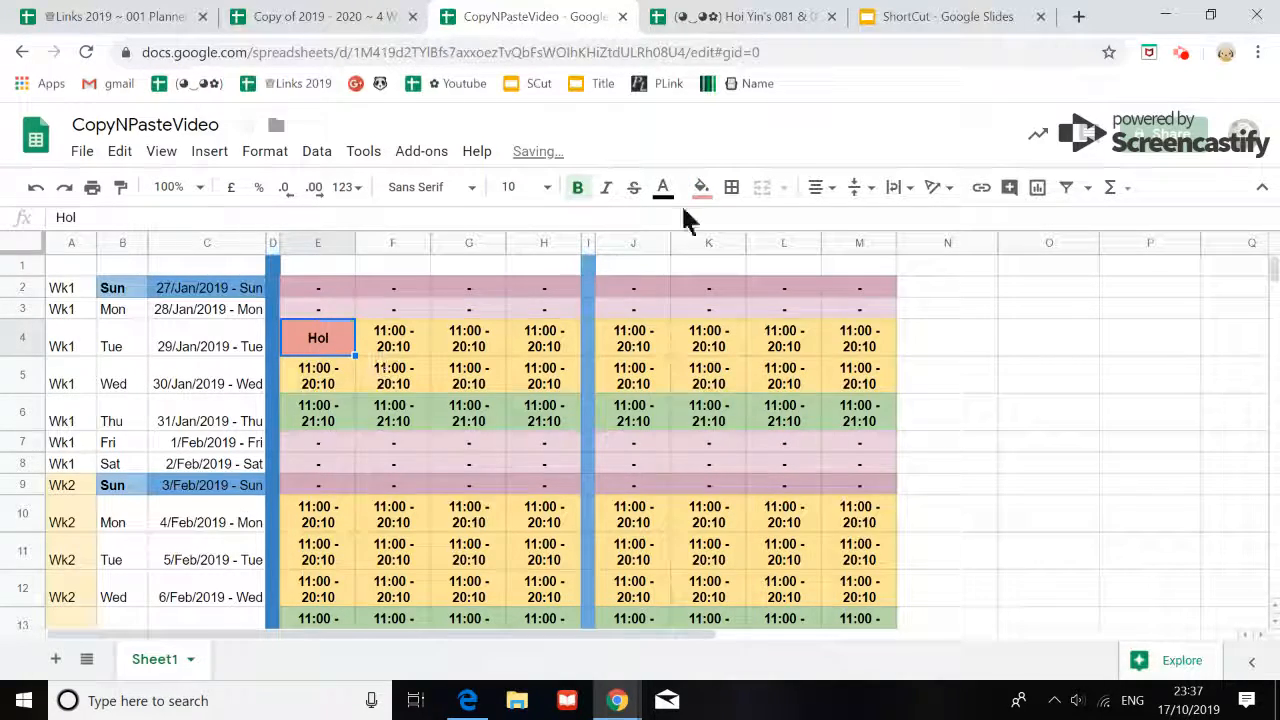
left_click(701, 187)
left_click(782, 341)
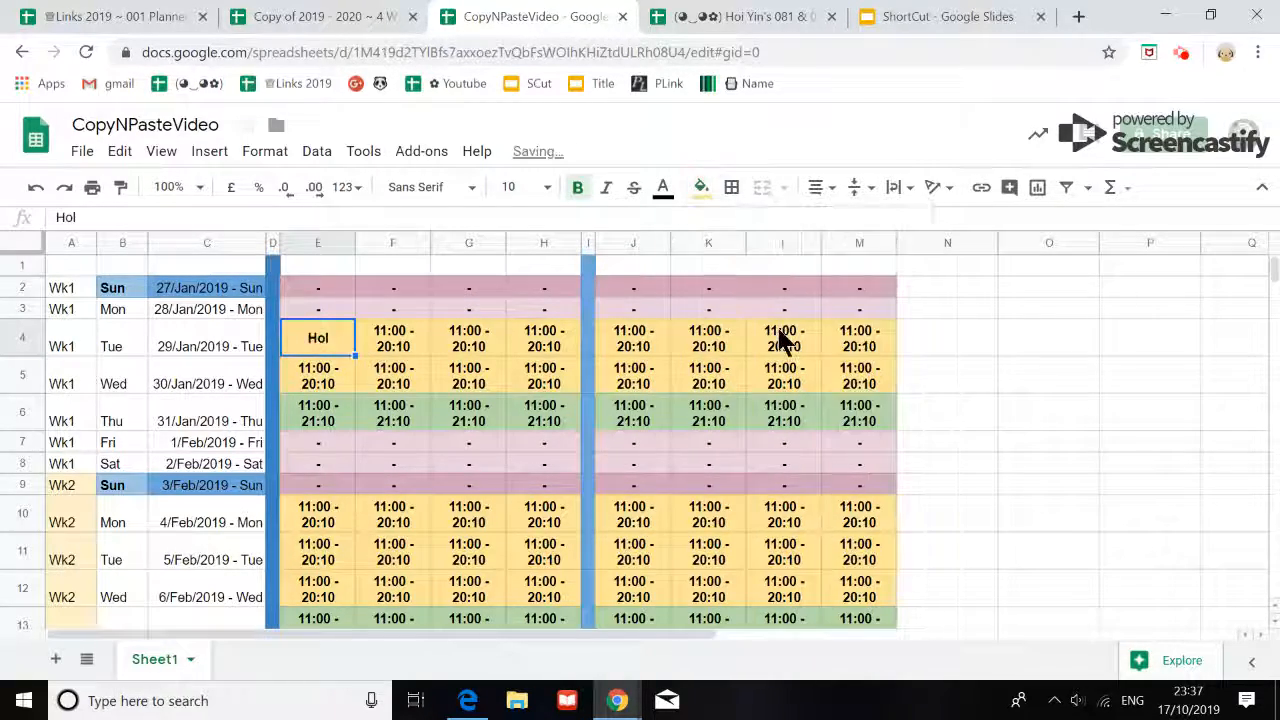
Fill the "Hol" cell E4 with a darker yellow
left_click(701, 188)
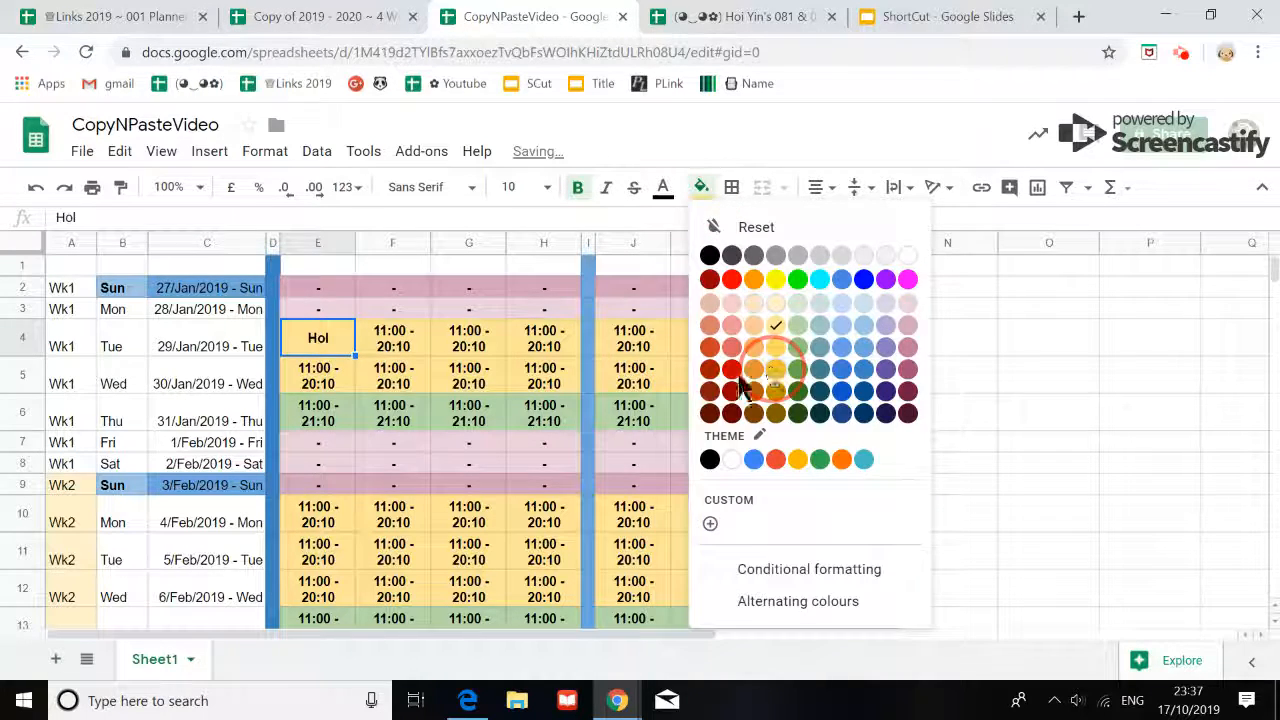
left_click(773, 369)
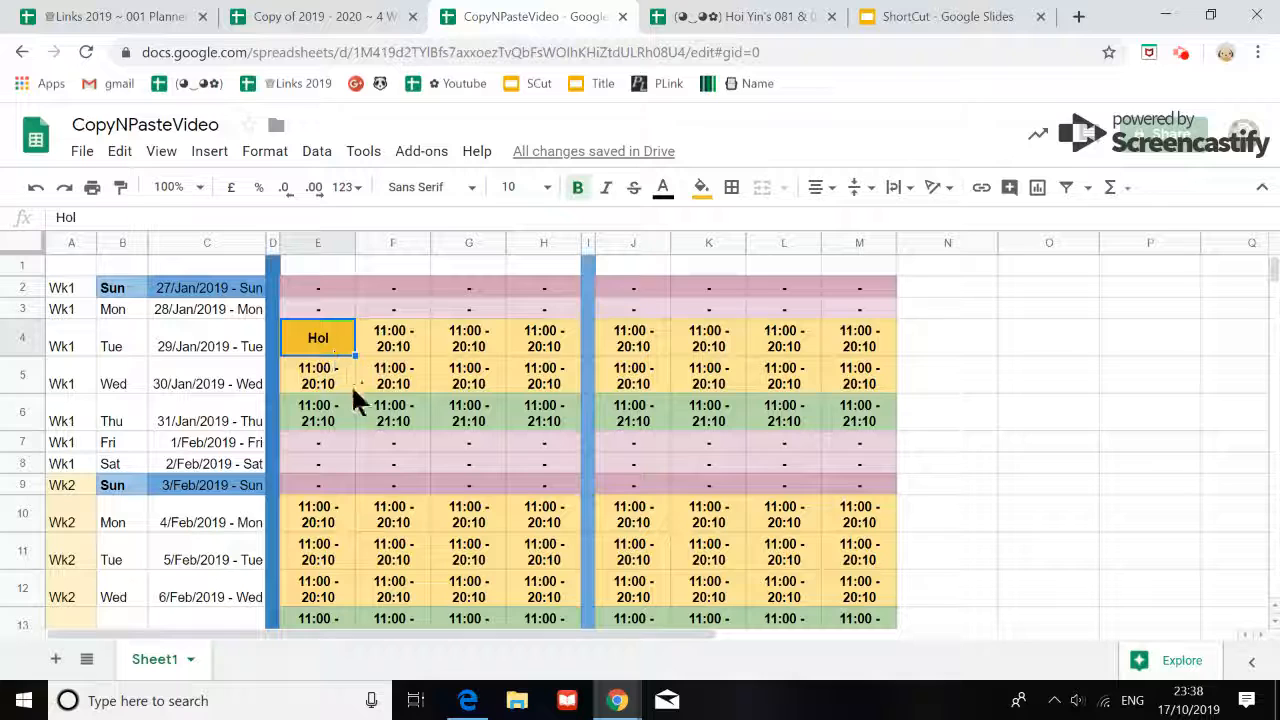
left_click(378, 348)
Copy cell E4, look at the copy and paste shortcut slide in Google Slides, and return to the CopyNPasteVideo sheet
left_click(338, 346)
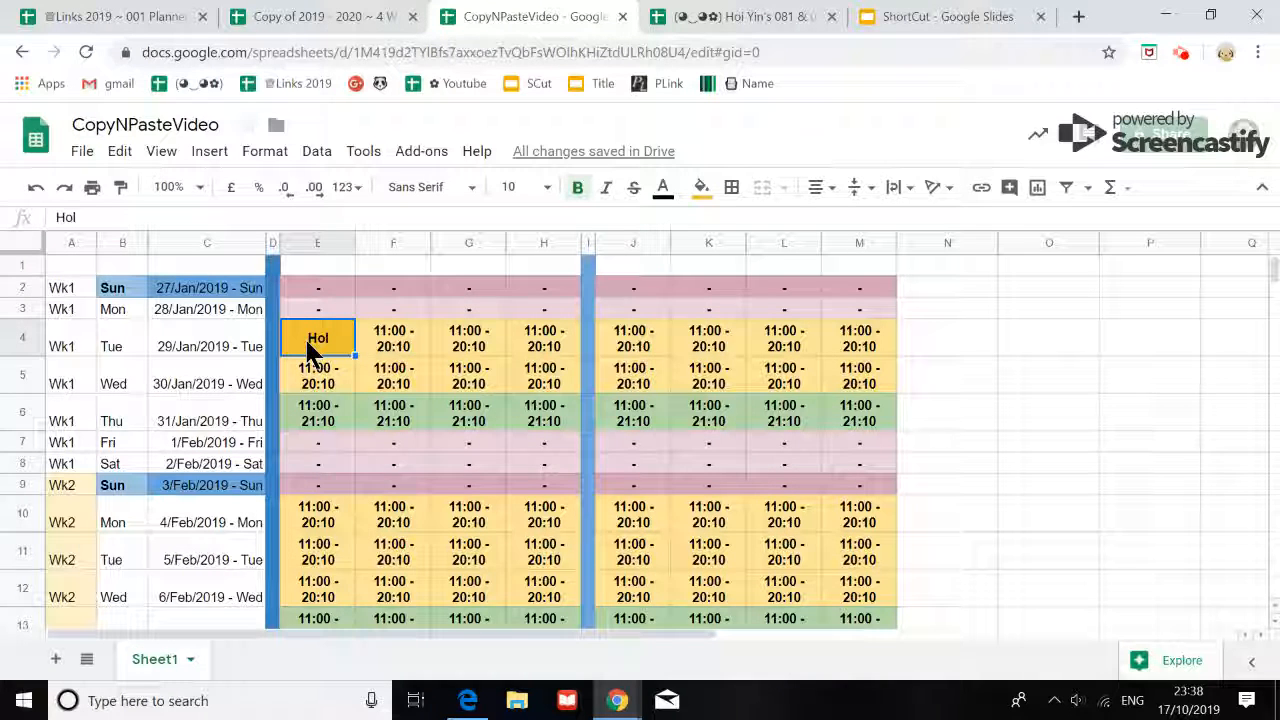
key("ctrl+c")
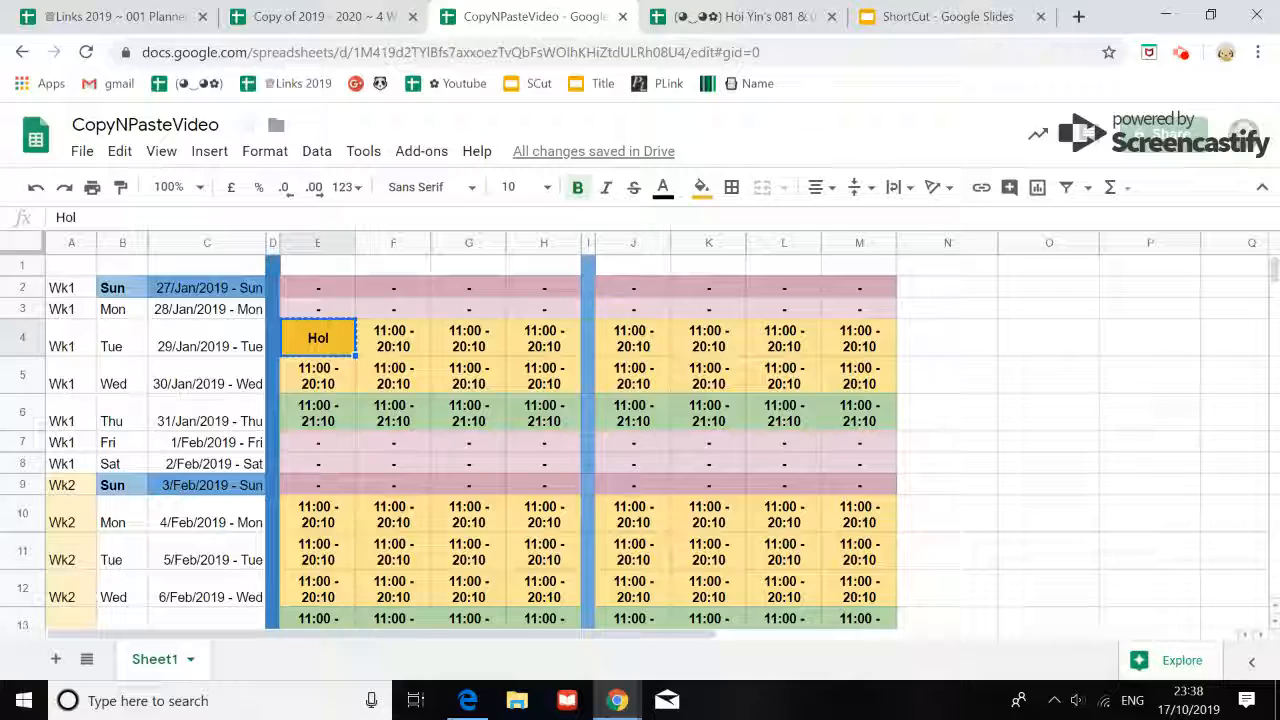
left_click(940, 16)
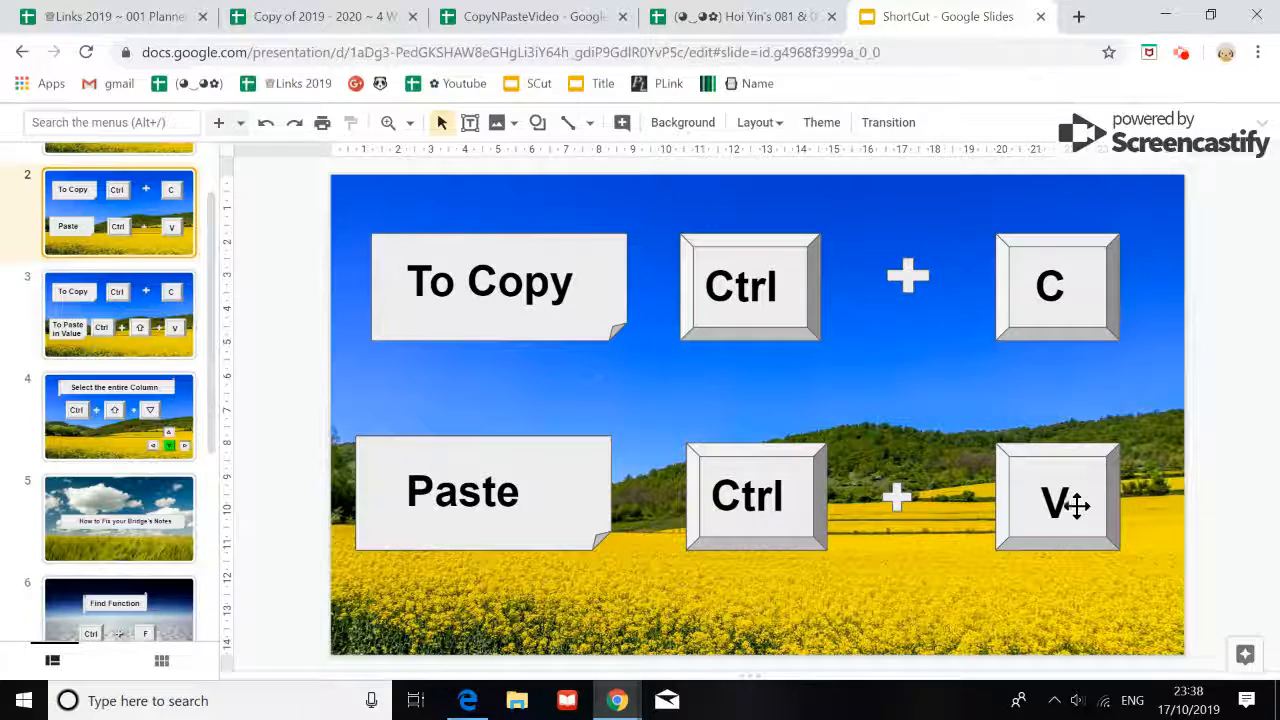
left_click(492, 18)
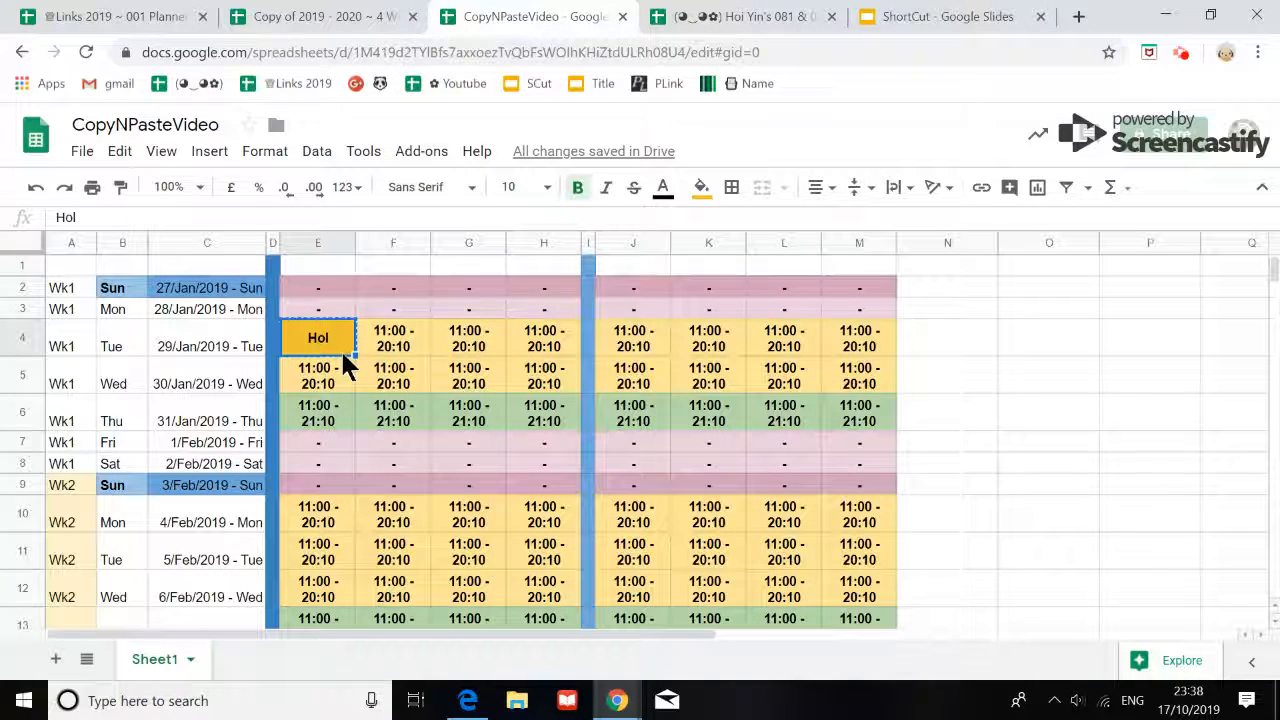
Paste the copied "Hol" cell into the separate cells G5, H6, J10, K11 and L12 at once
left_click(465, 376)
left_click(540, 413, "ctrl")
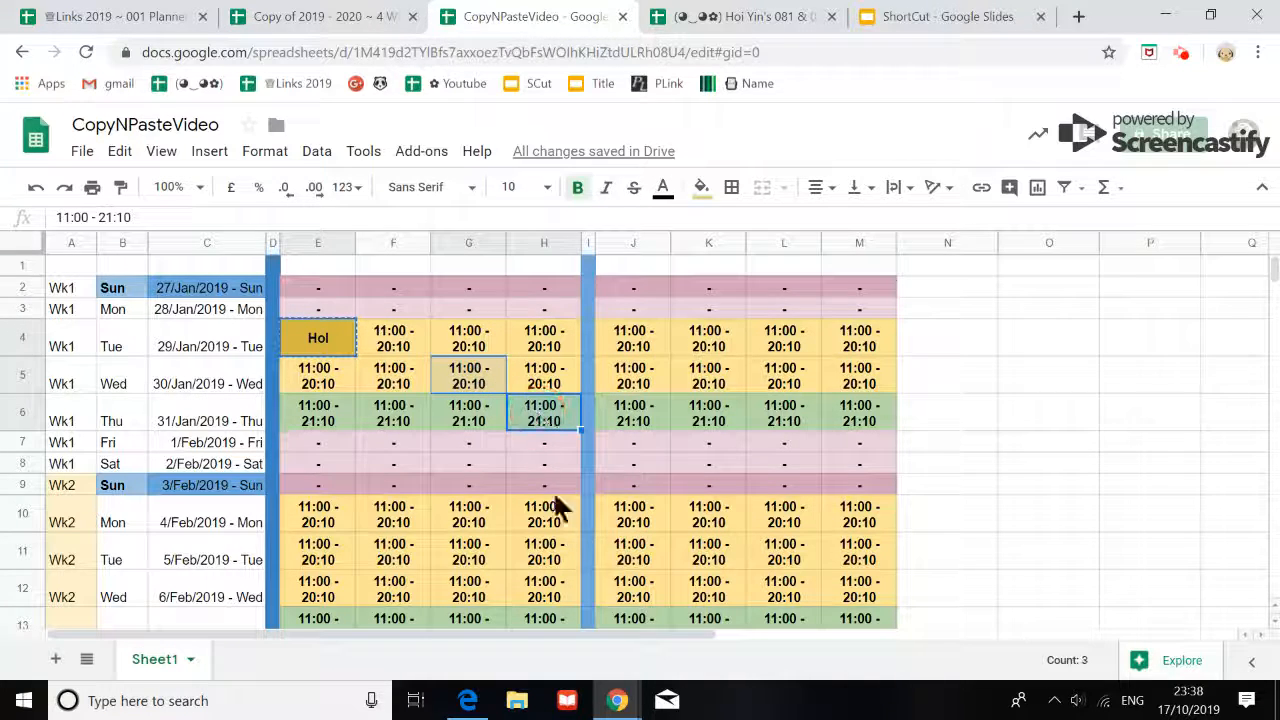
left_click(630, 522, "ctrl")
left_click(705, 556, "ctrl")
left_click(752, 592, "ctrl")
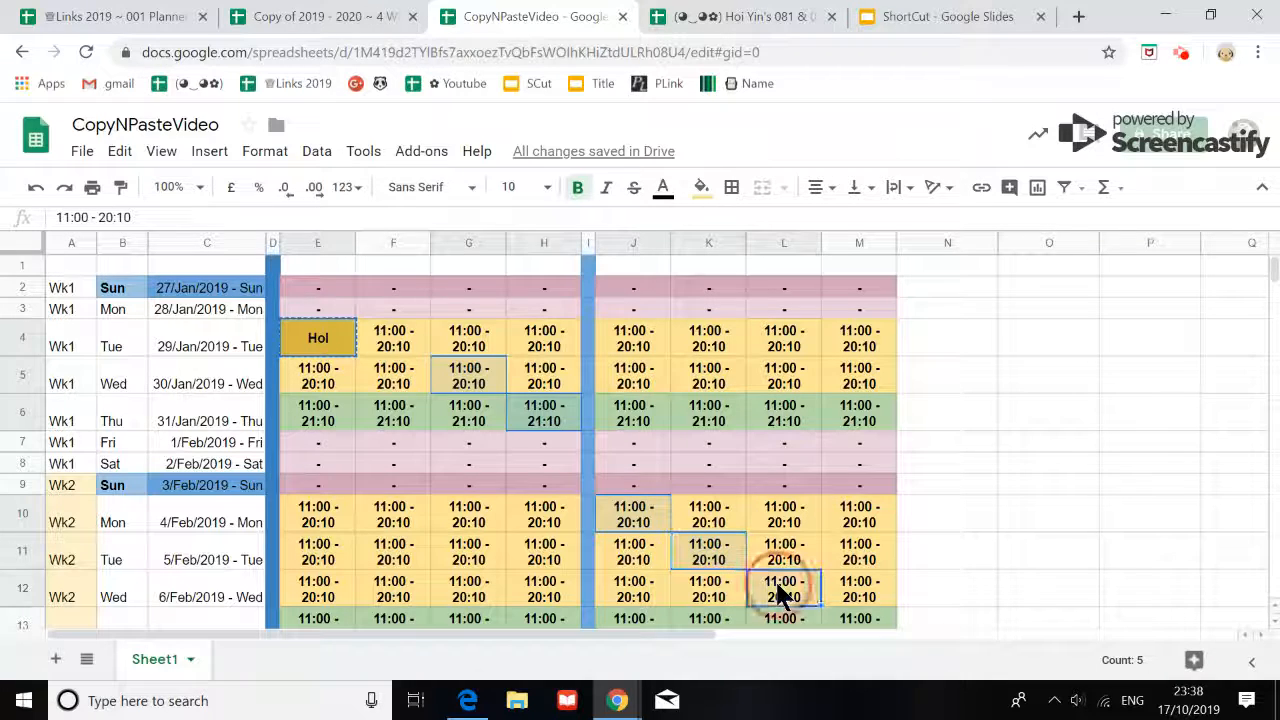
key("ctrl+v")
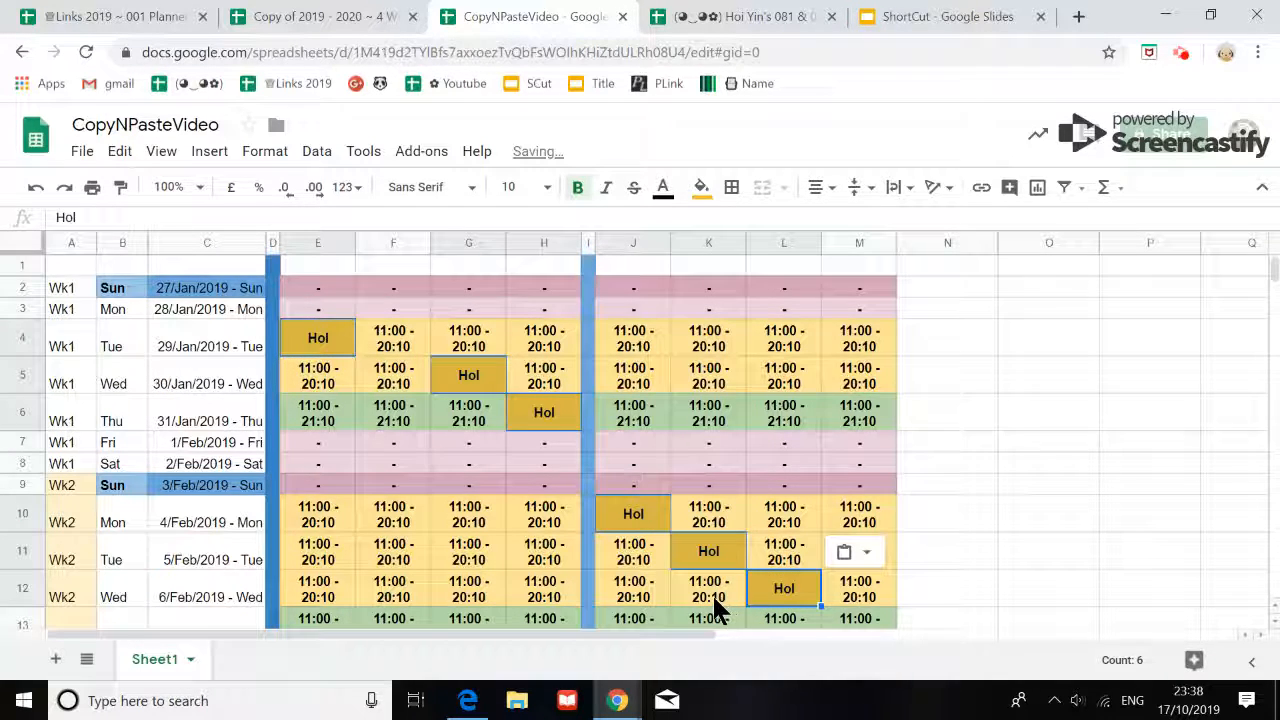
Enter 45 horizontally centred in cell O5 and narrow columns O to S
scroll(686, 475, "down", 1)
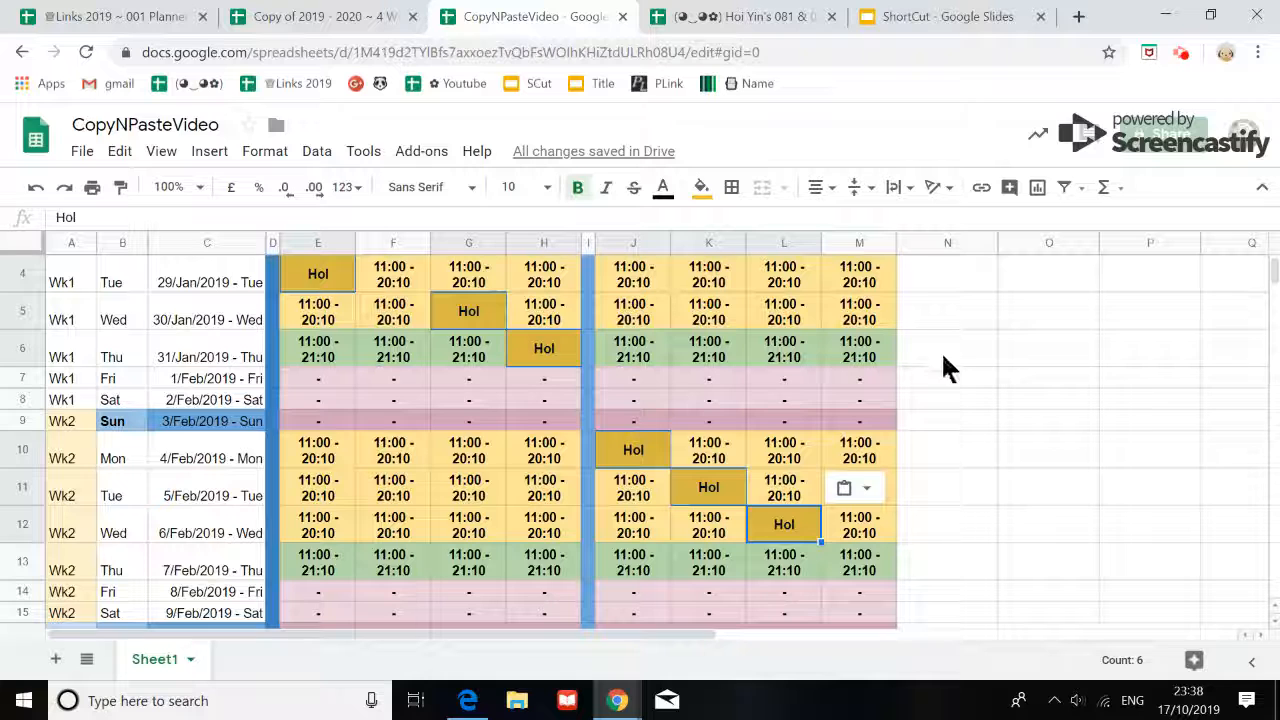
left_click_drag(668, 634, 842, 557)
left_click(661, 314)
type("45")
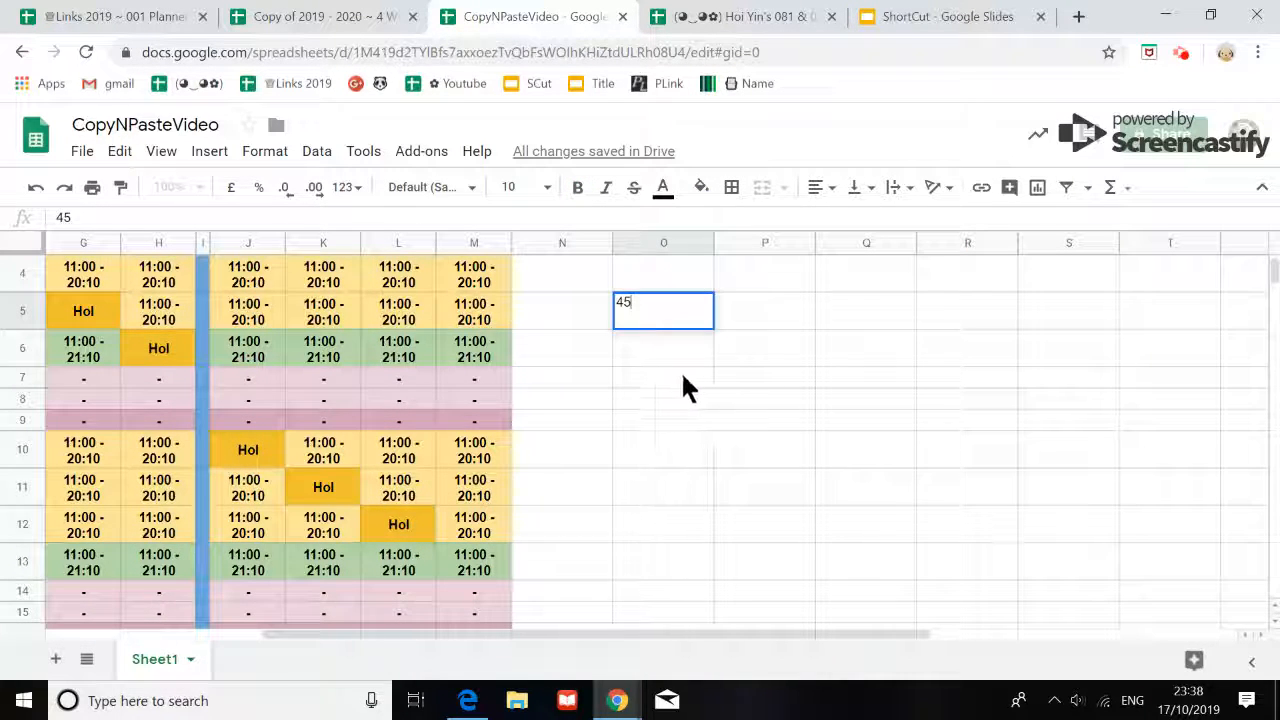
key("Return")
left_click(662, 322)
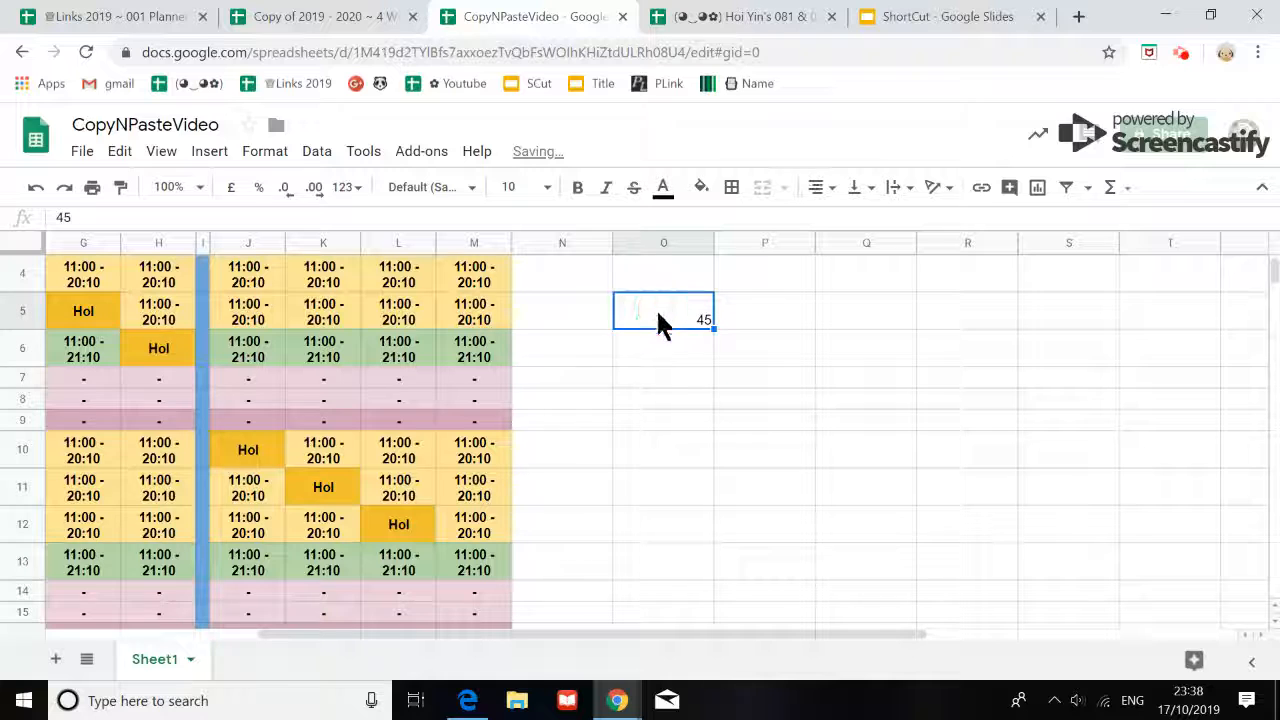
left_click(822, 190)
left_click(837, 220)
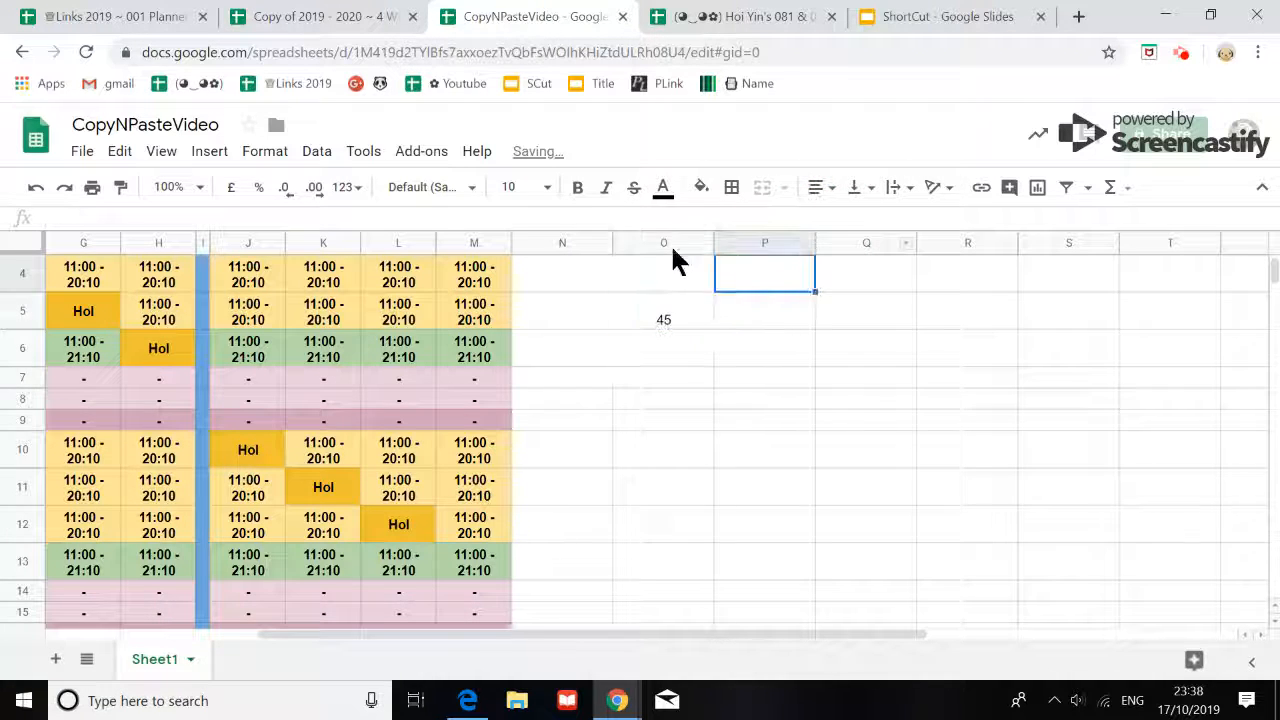
left_click_drag(670, 243, 1070, 245)
Enter "Name1" in cell N5 and fill the series down to "Name6" in N10
left_click(559, 312)
type("Nam")
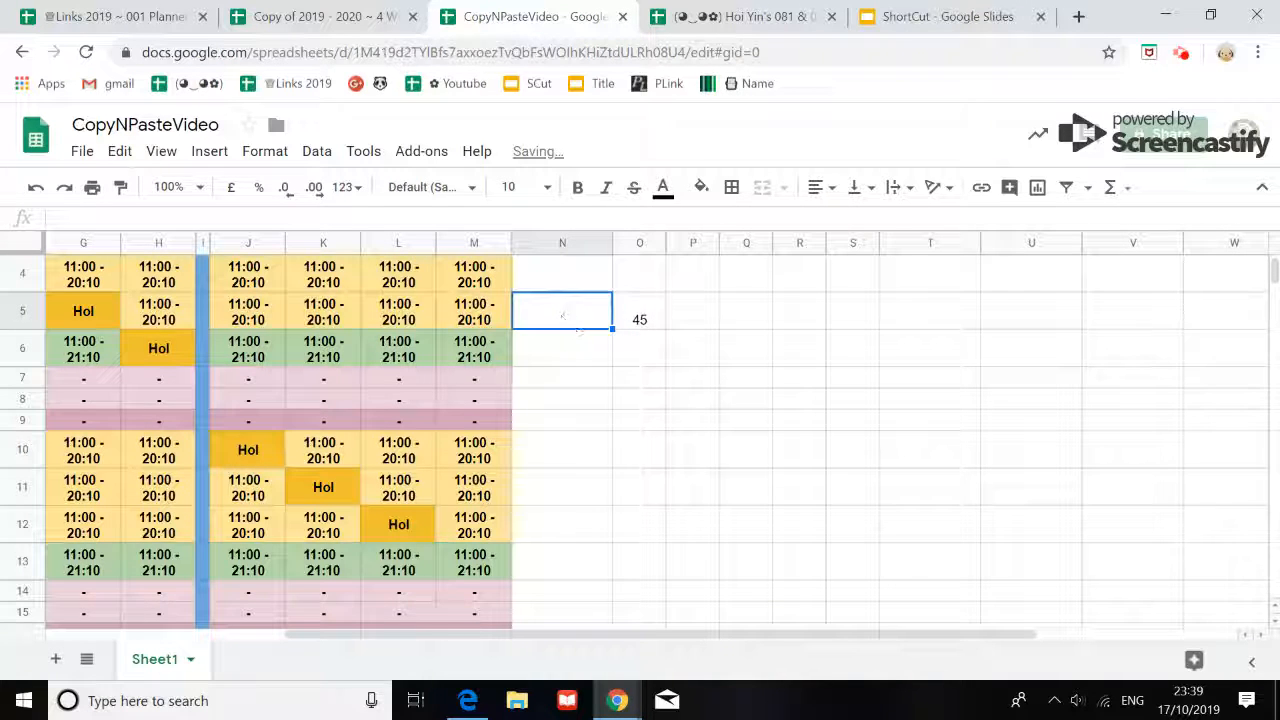
type("w")
key("Return")
type("1")
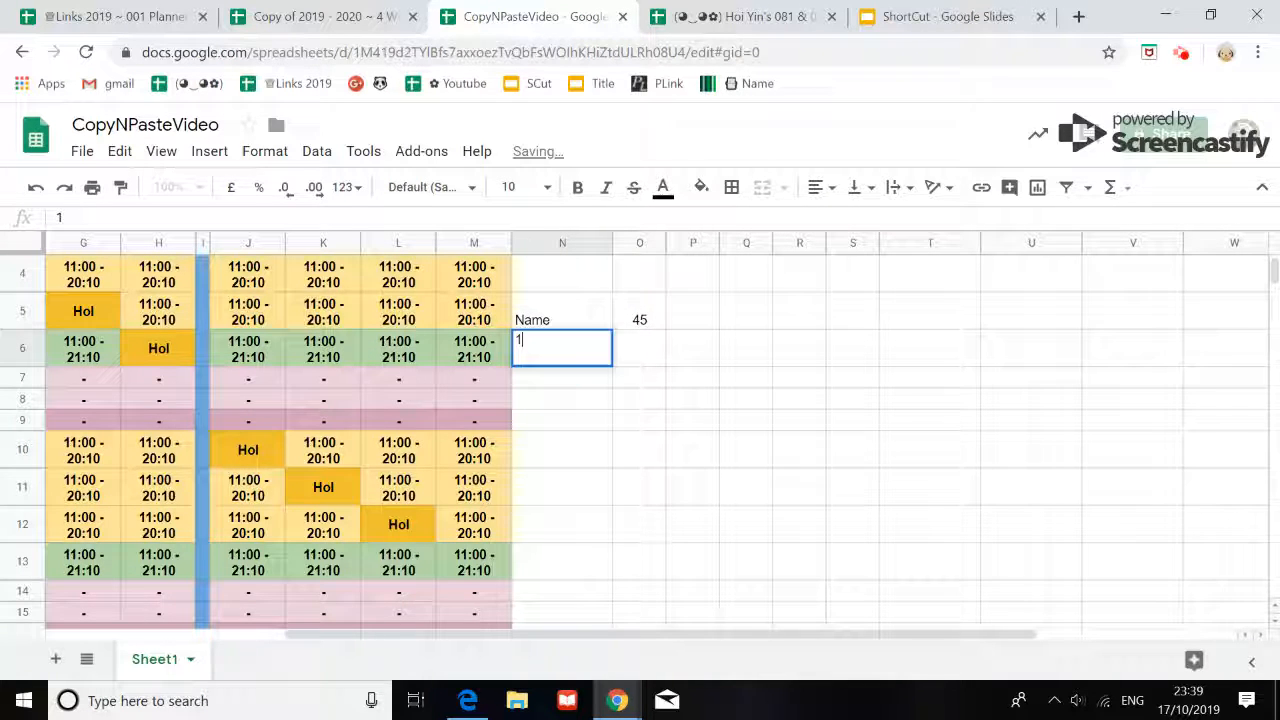
key("Up")
left_click(243, 218)
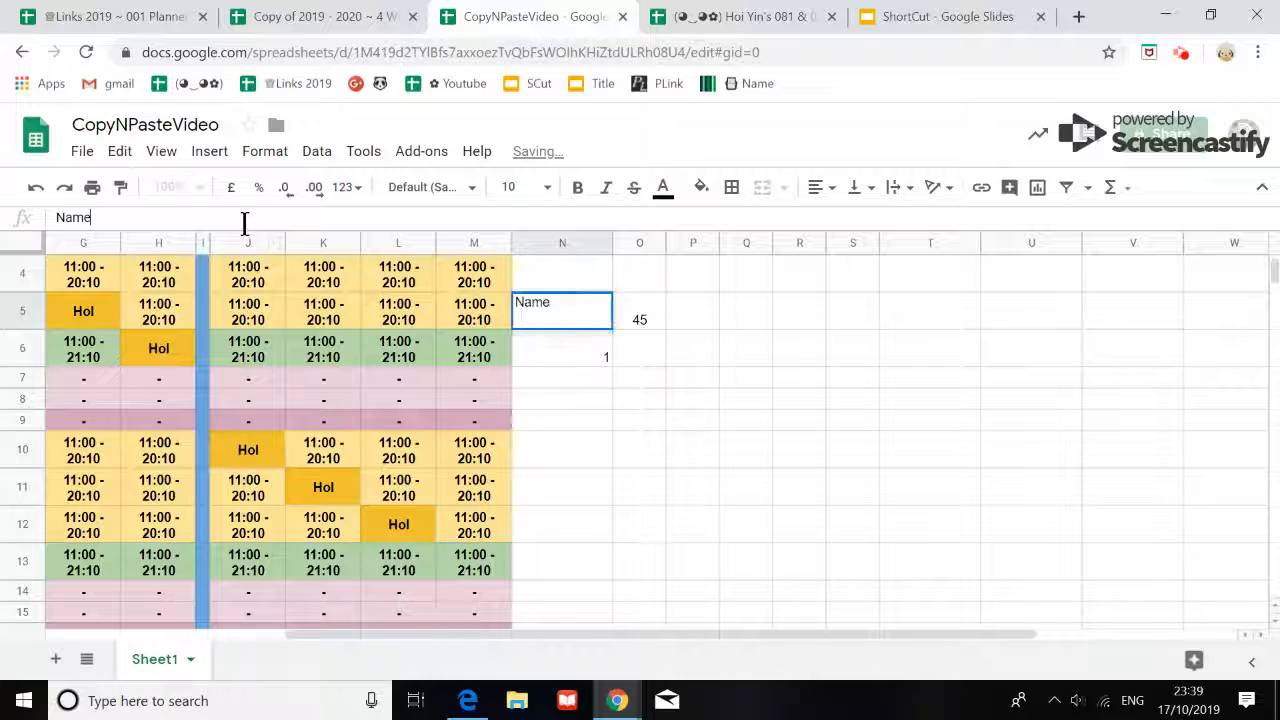
type("1")
key("Return")
key("Up")
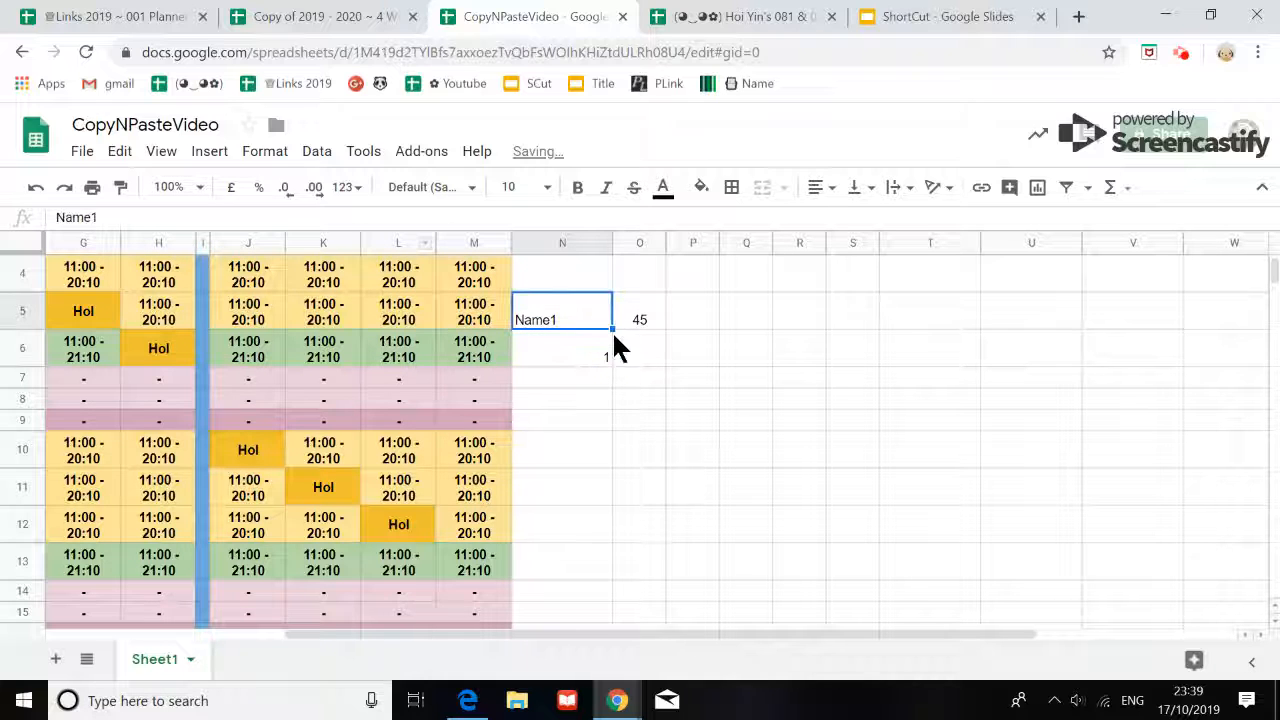
left_click_drag(613, 330, 602, 460)
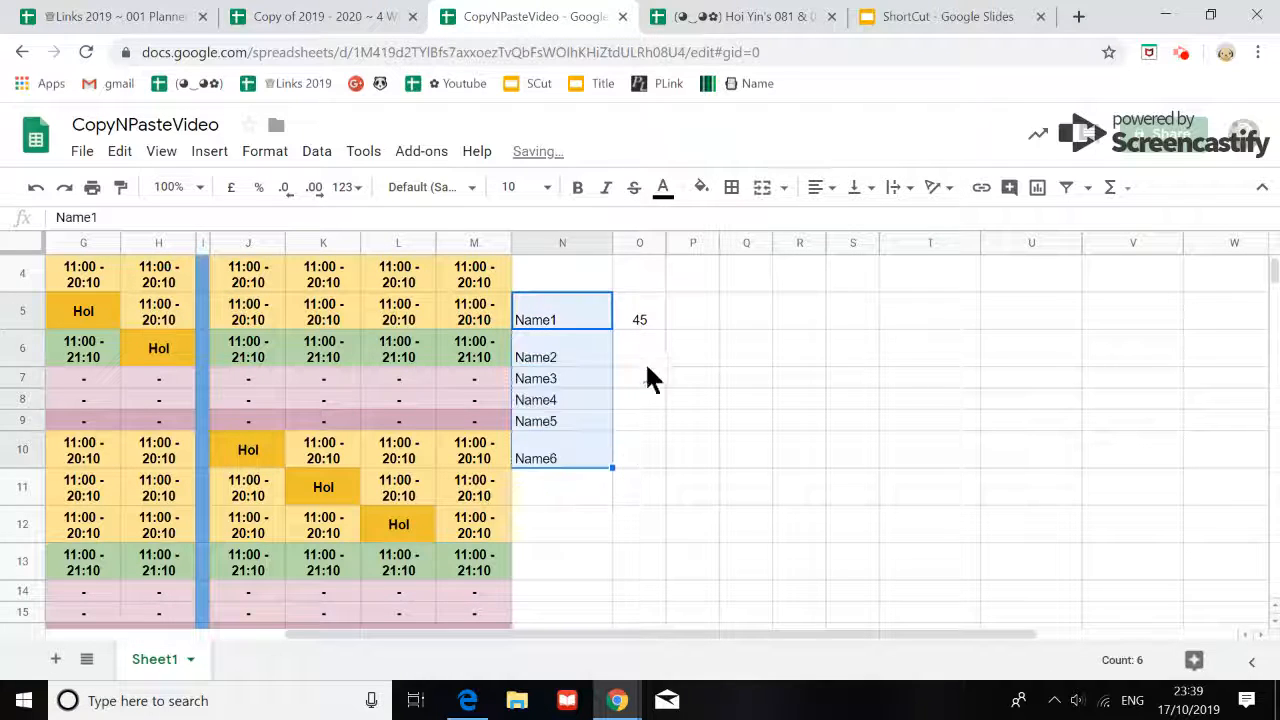
Enter the times 12:00 in cell O4 and 12:30 in cell P4
left_click(640, 280)
type("12:00")
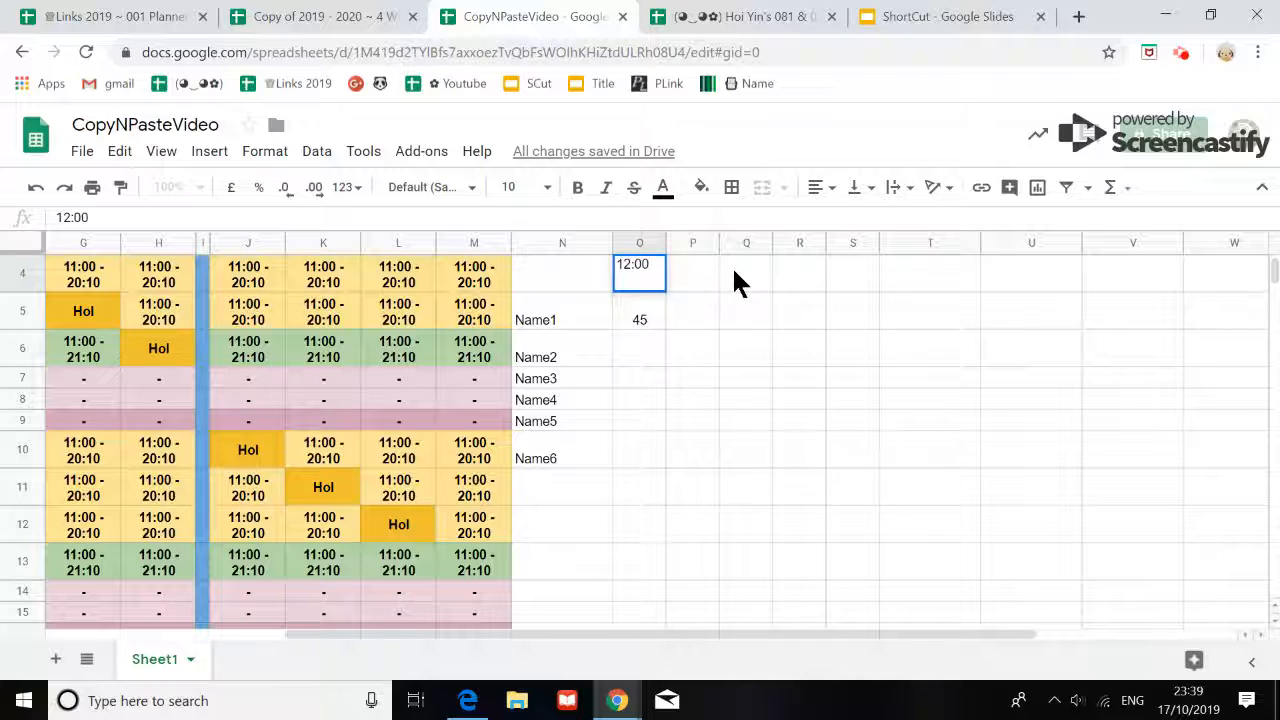
left_click(697, 288)
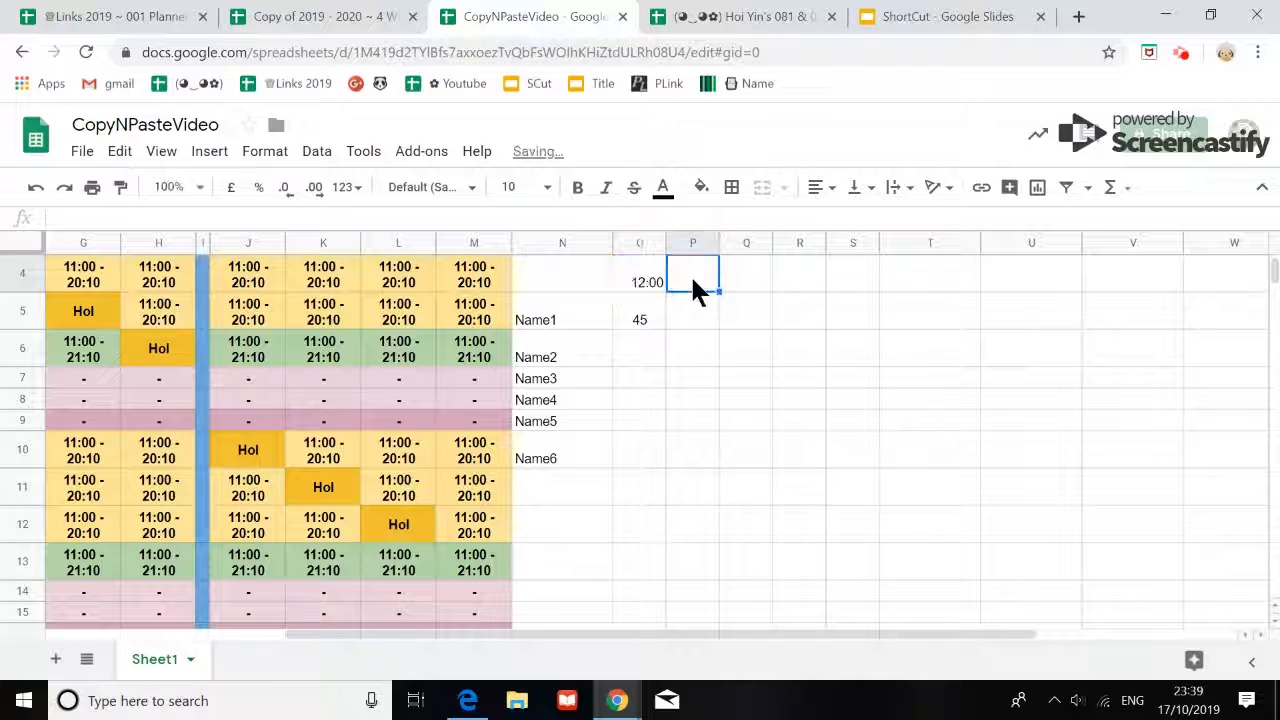
double_click(679, 270)
type("12;")
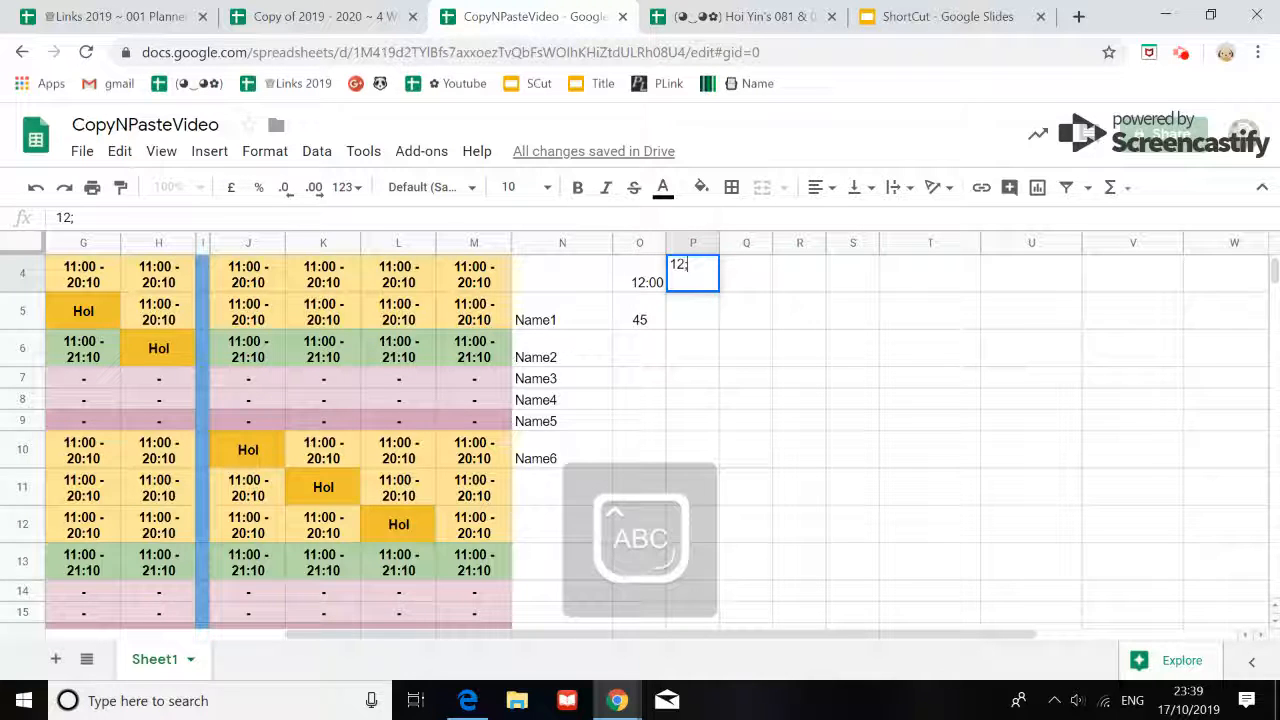
key("Caps_Lock")
type(";30")
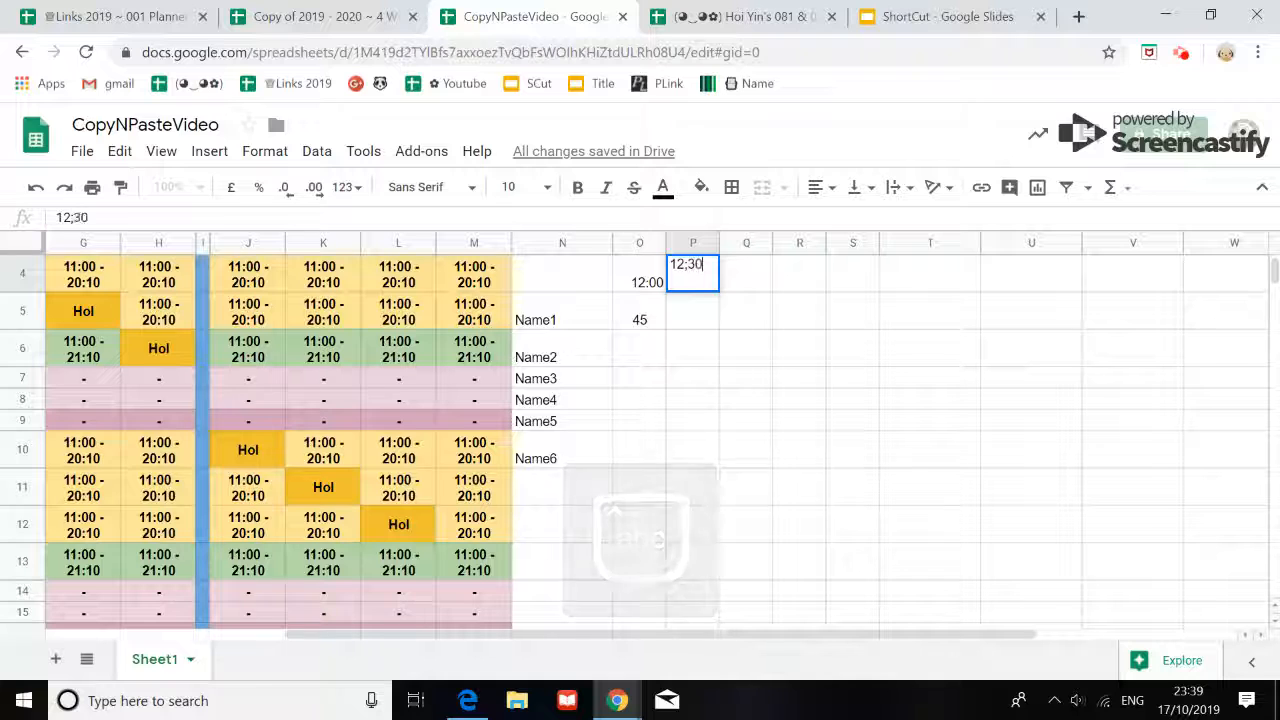
key("Return")
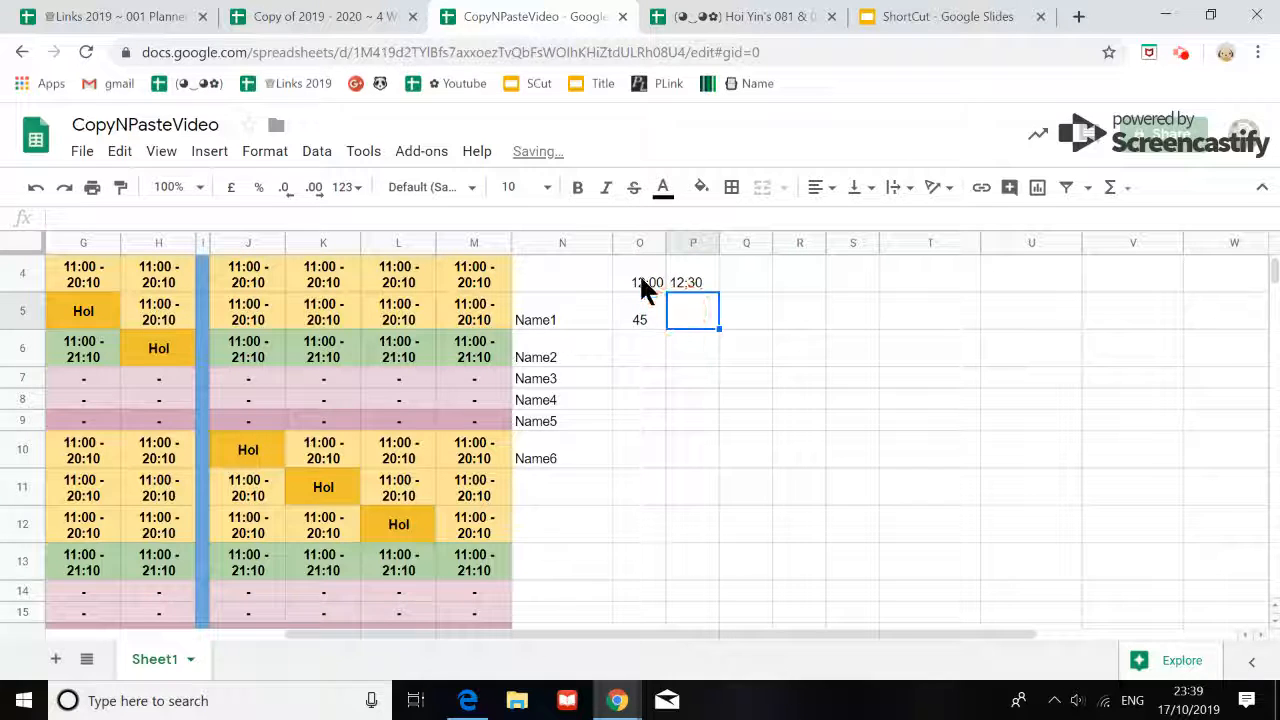
left_click(700, 285)
left_click(75, 220)
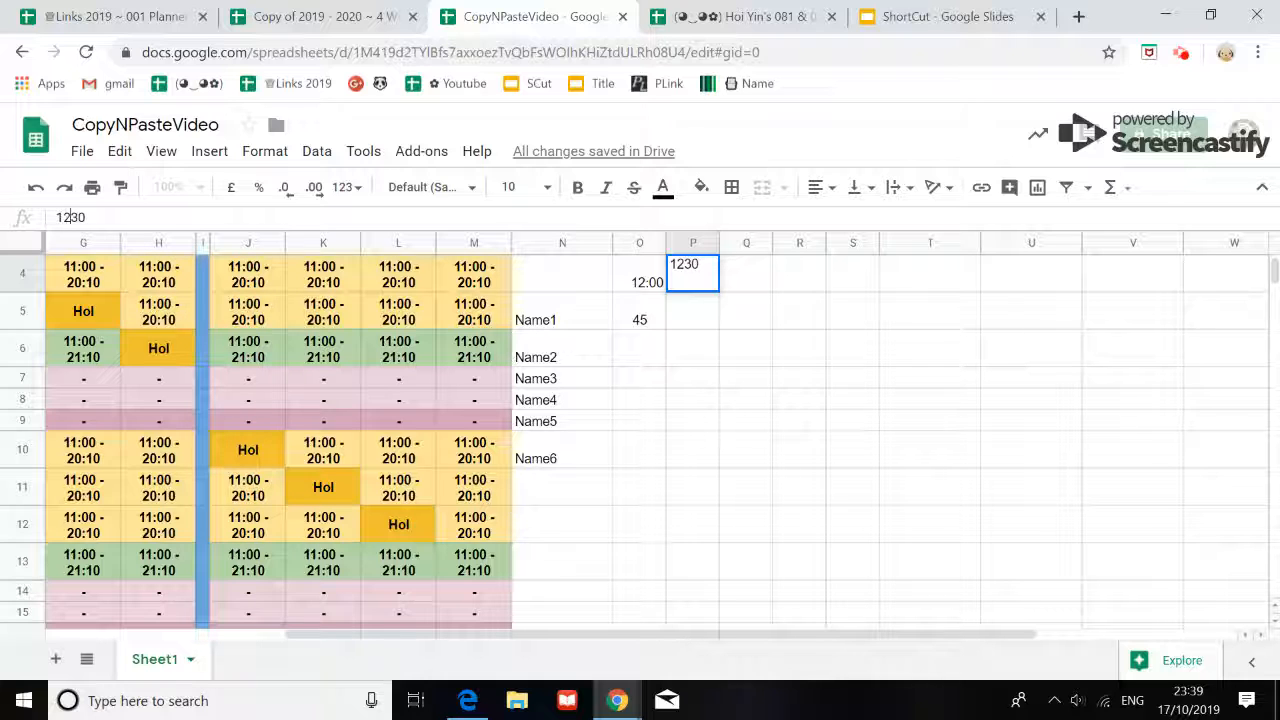
type(":")
left_click(676, 445)
Extend the half-hour time series from O4:P4 across to 14:30 in T4 and narrow column T to match its neighbours
left_click_drag(627, 280, 954, 289)
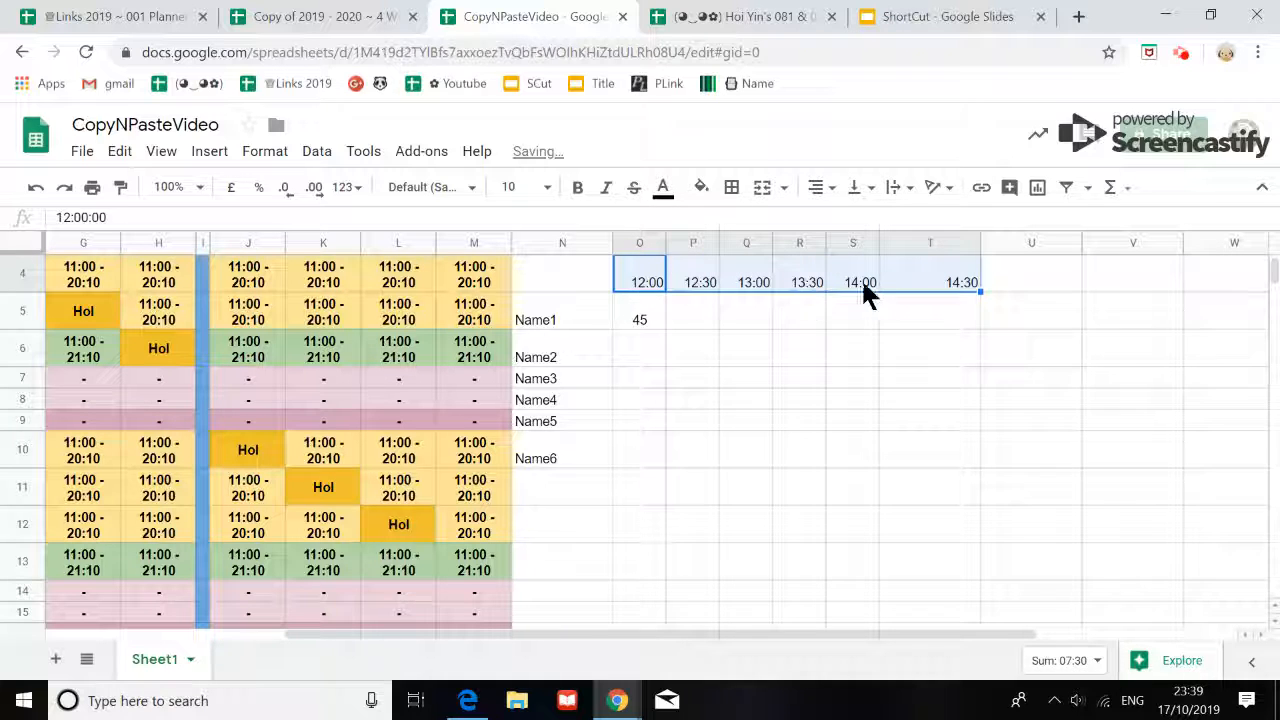
left_click(990, 305)
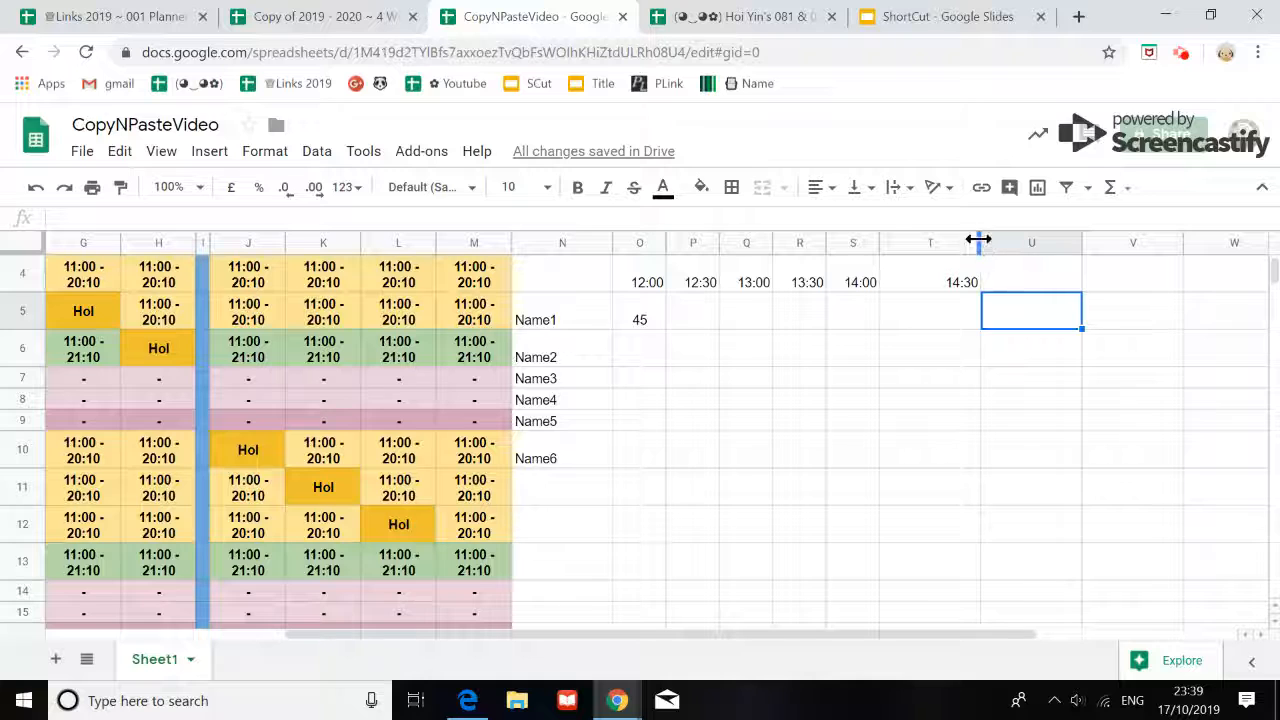
left_click_drag(980, 241, 933, 242)
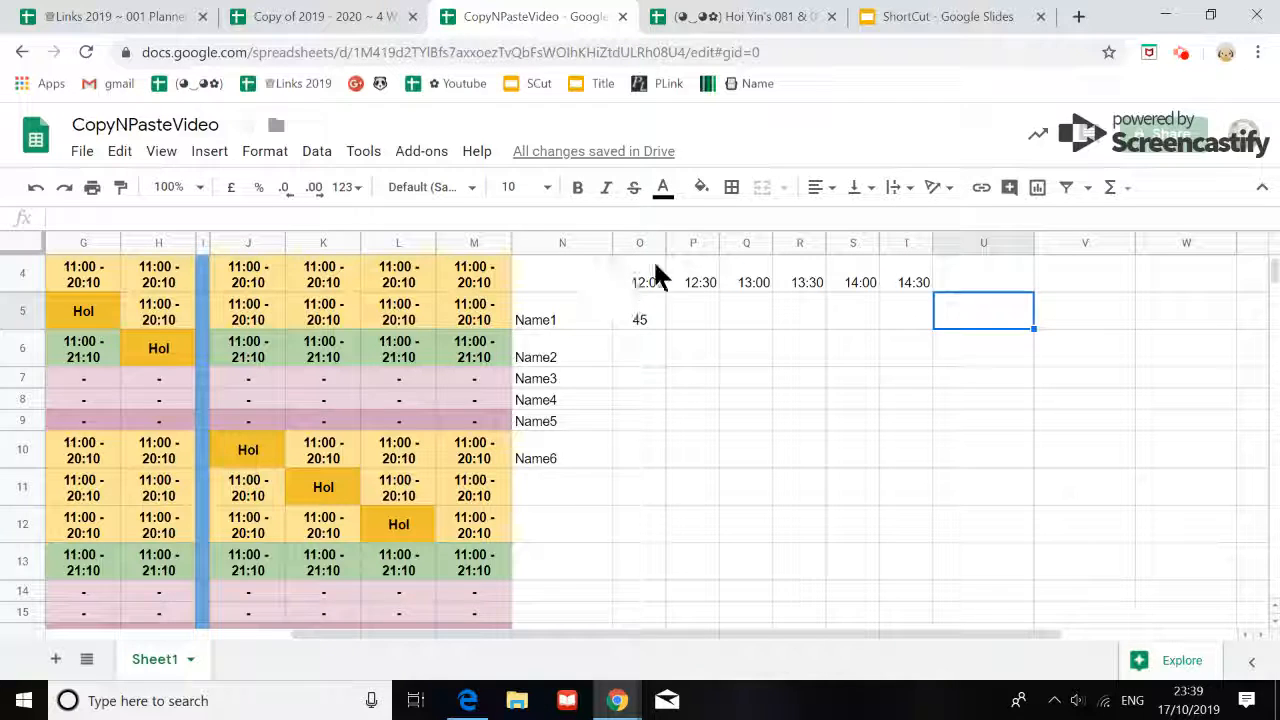
Copy cell O5 containing 45, consulting the copy and paste shortcuts slide in the ShortCut presentation
left_click_drag(648, 278, 714, 292)
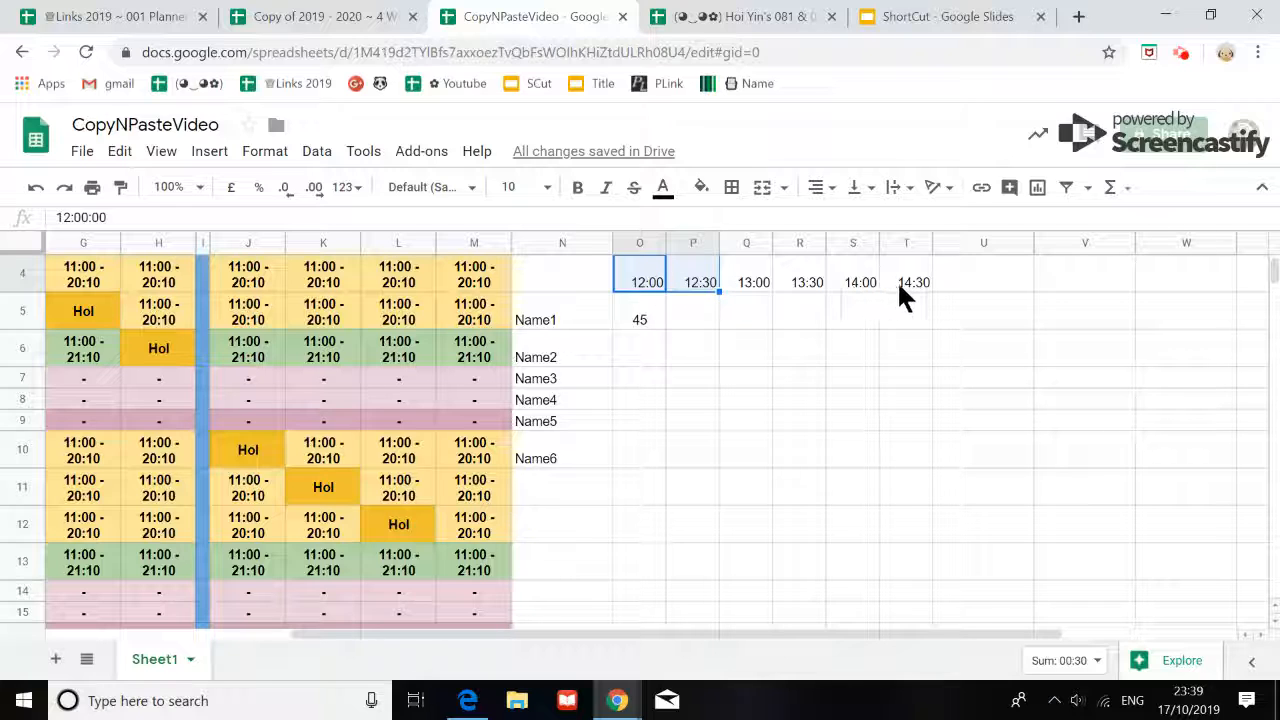
left_click(630, 329)
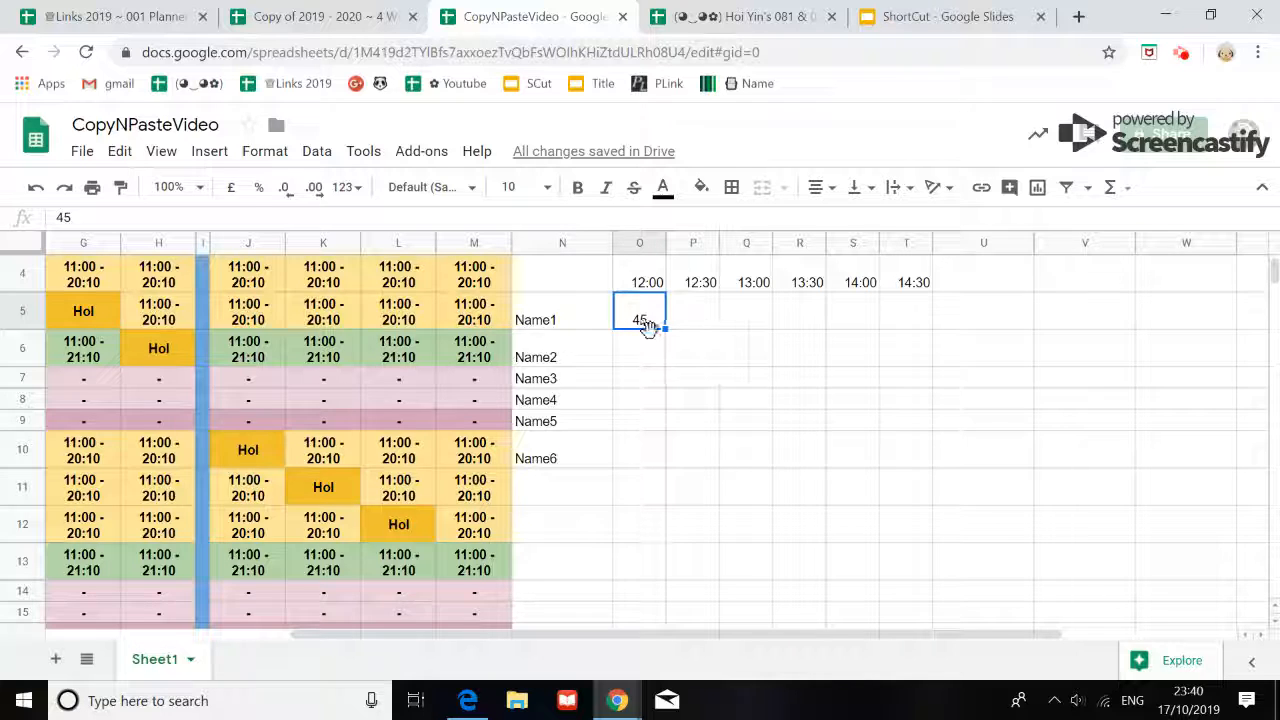
key("ctrl+c")
left_click(943, 20)
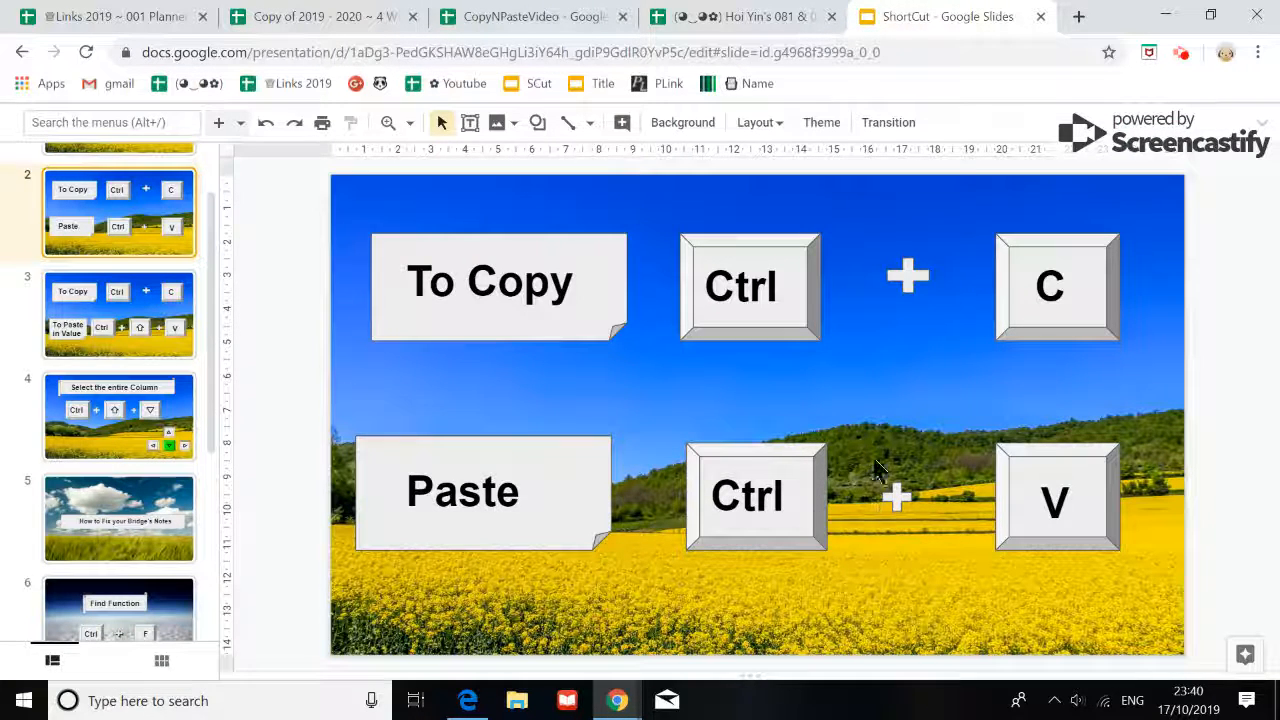
left_click(523, 18)
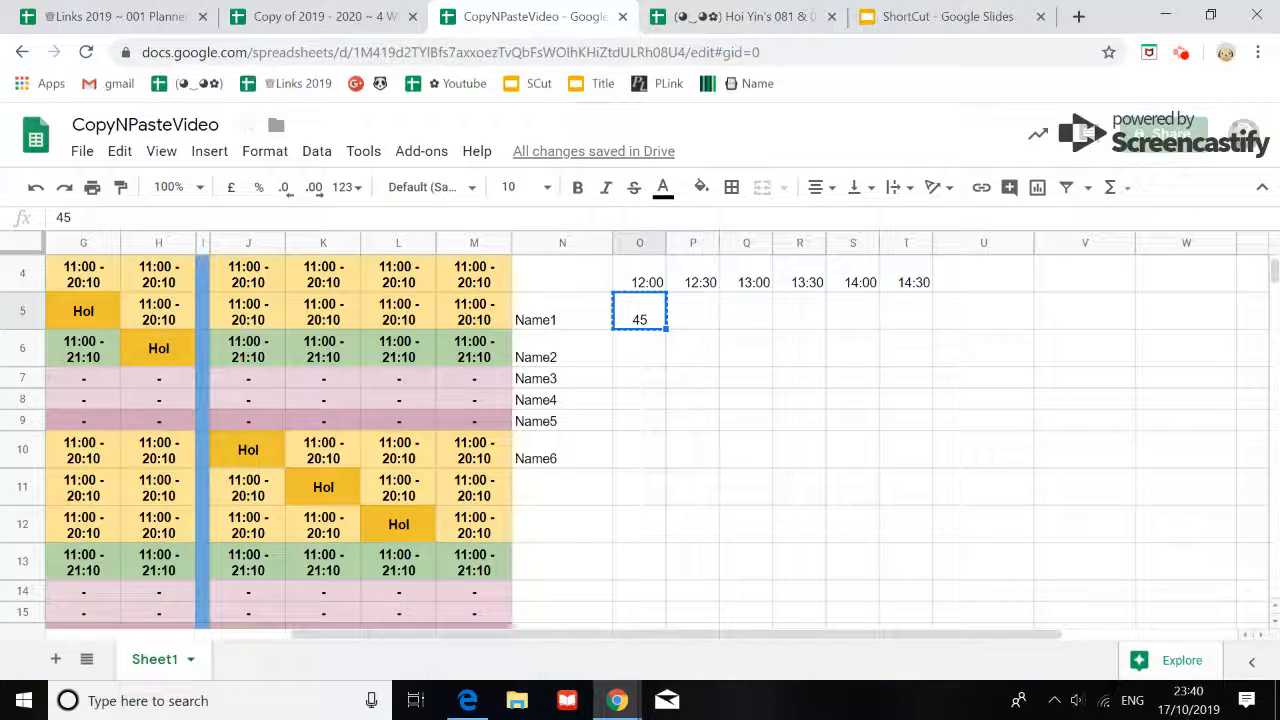
key("ctrl+c")
Paste the copied 45 into the separate cells P6, R8, S7, T9 and Q10 in one go
left_click(687, 347)
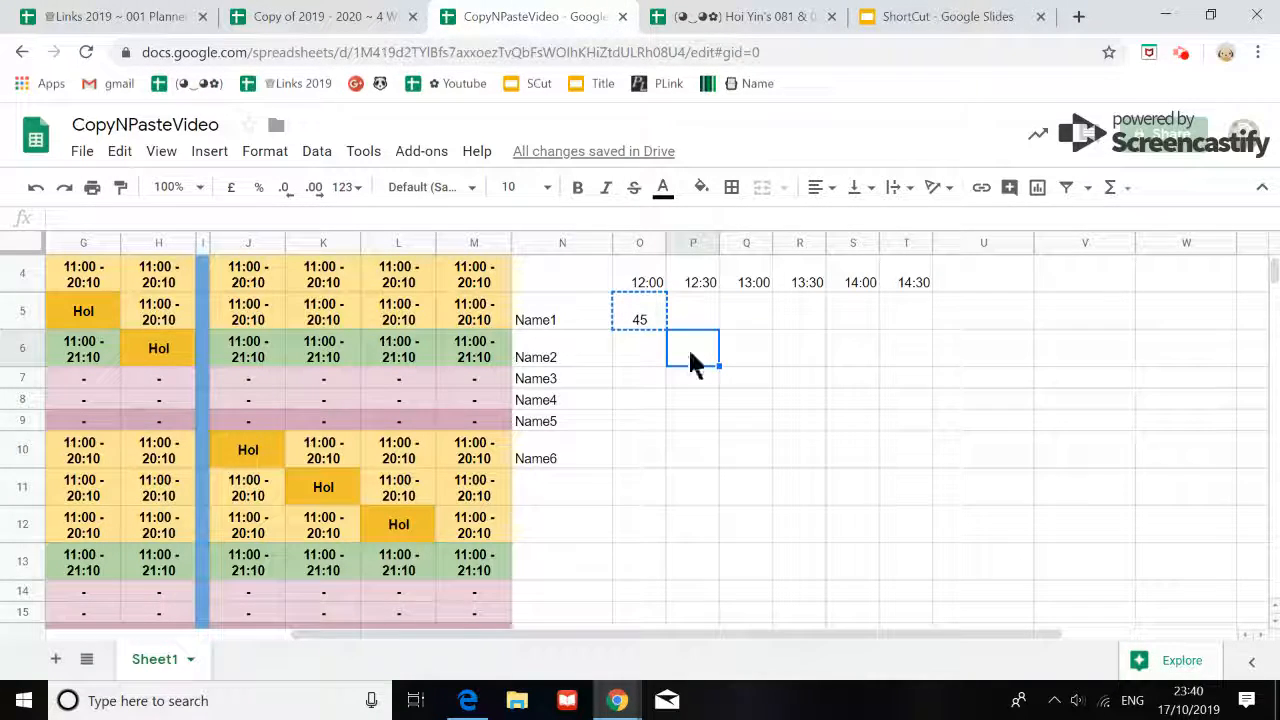
left_click(806, 404, "ctrl")
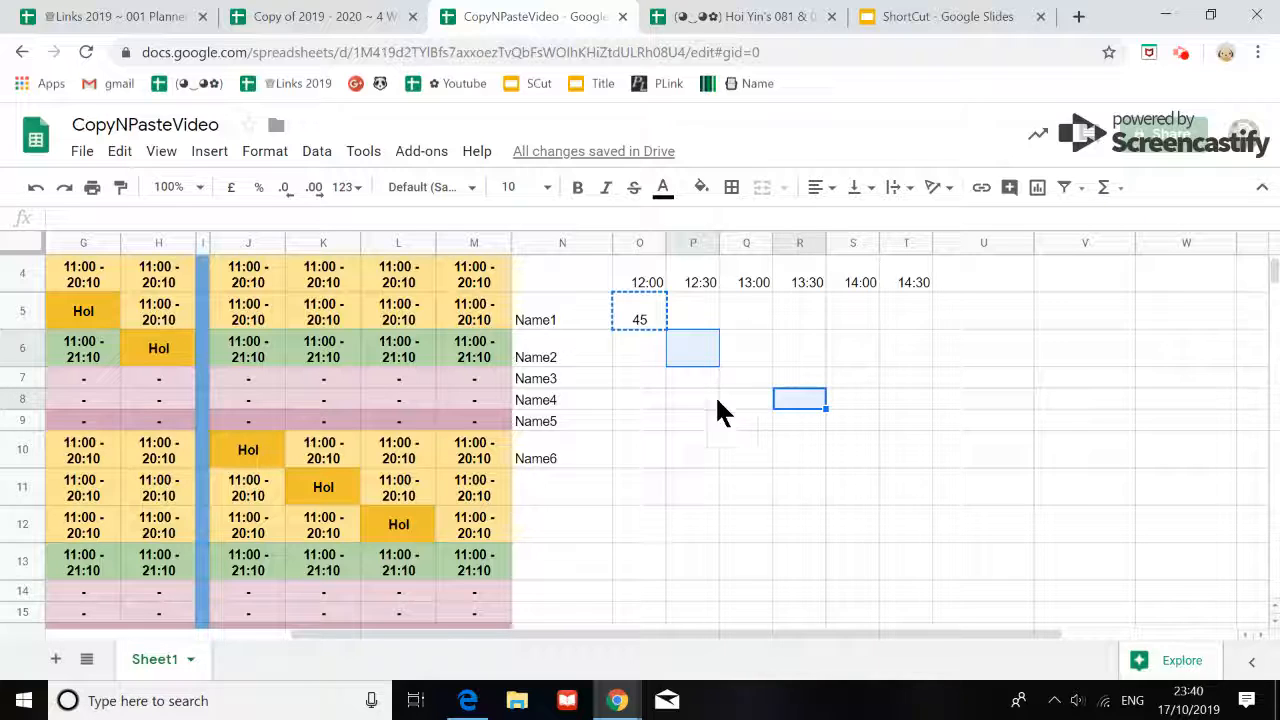
left_click(854, 379, "ctrl")
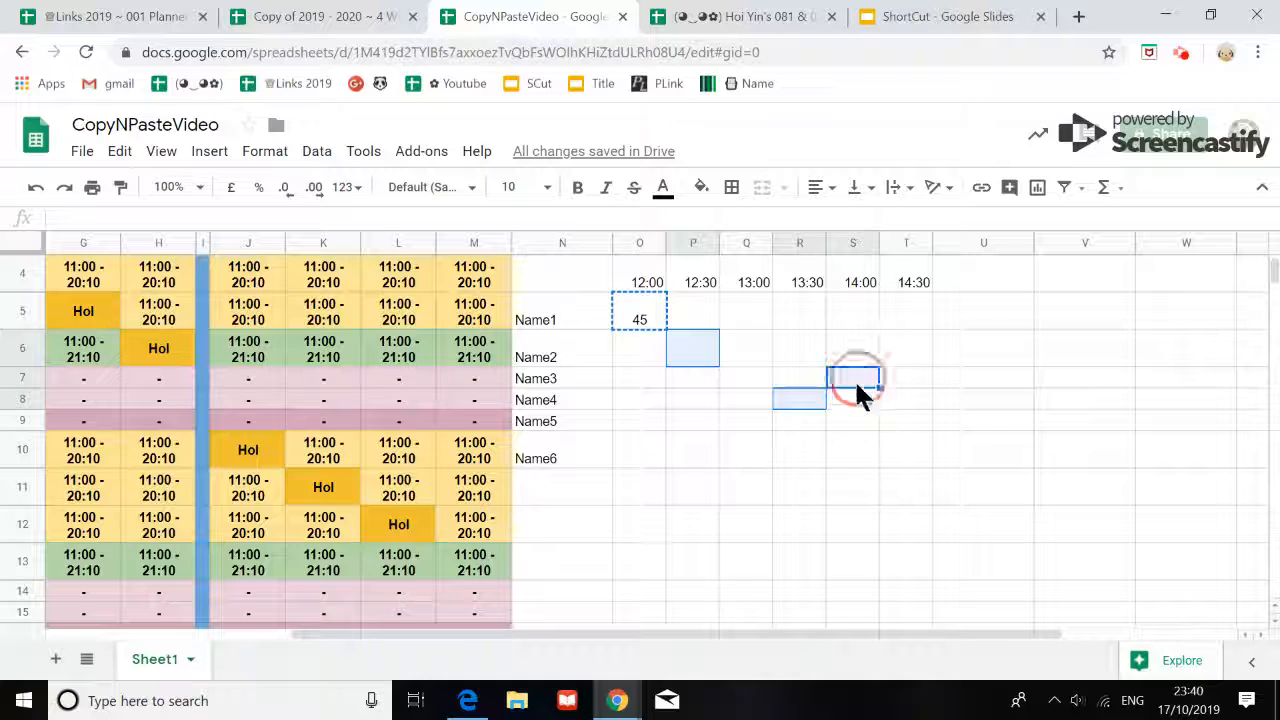
left_click(899, 420, "ctrl")
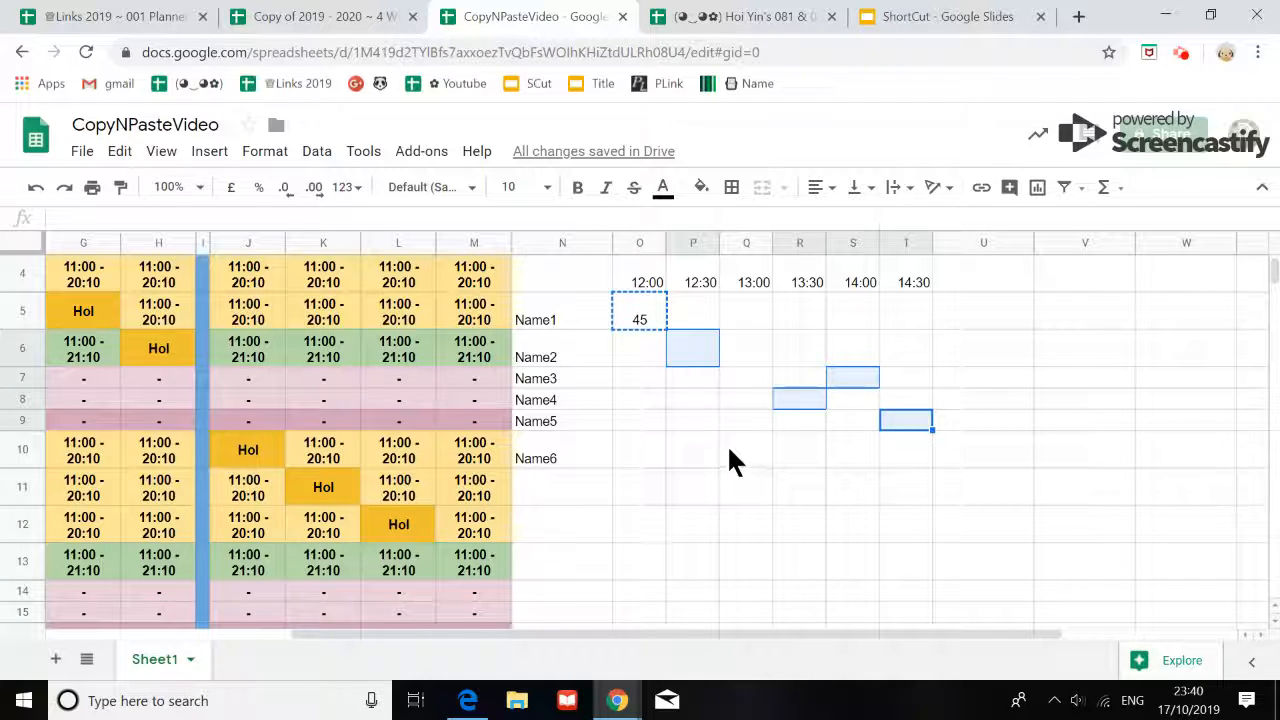
left_click(729, 456, "ctrl")
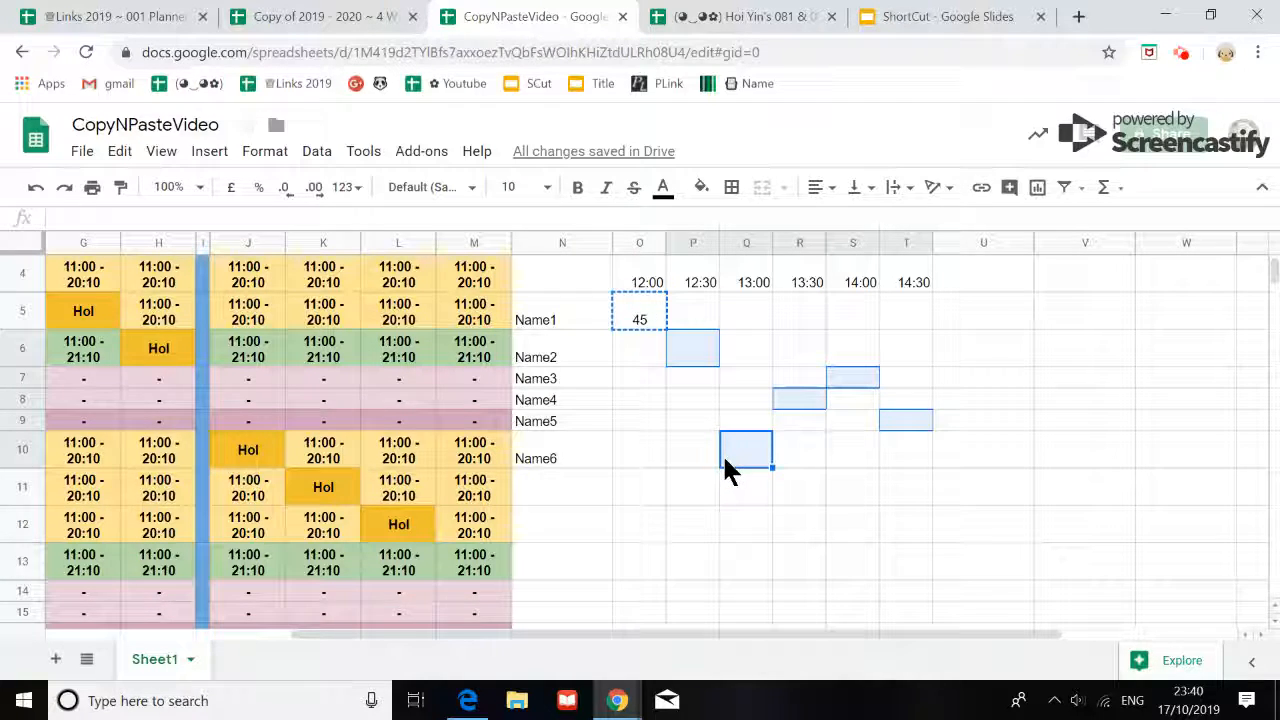
key("ctrl+v")
left_click(647, 478)
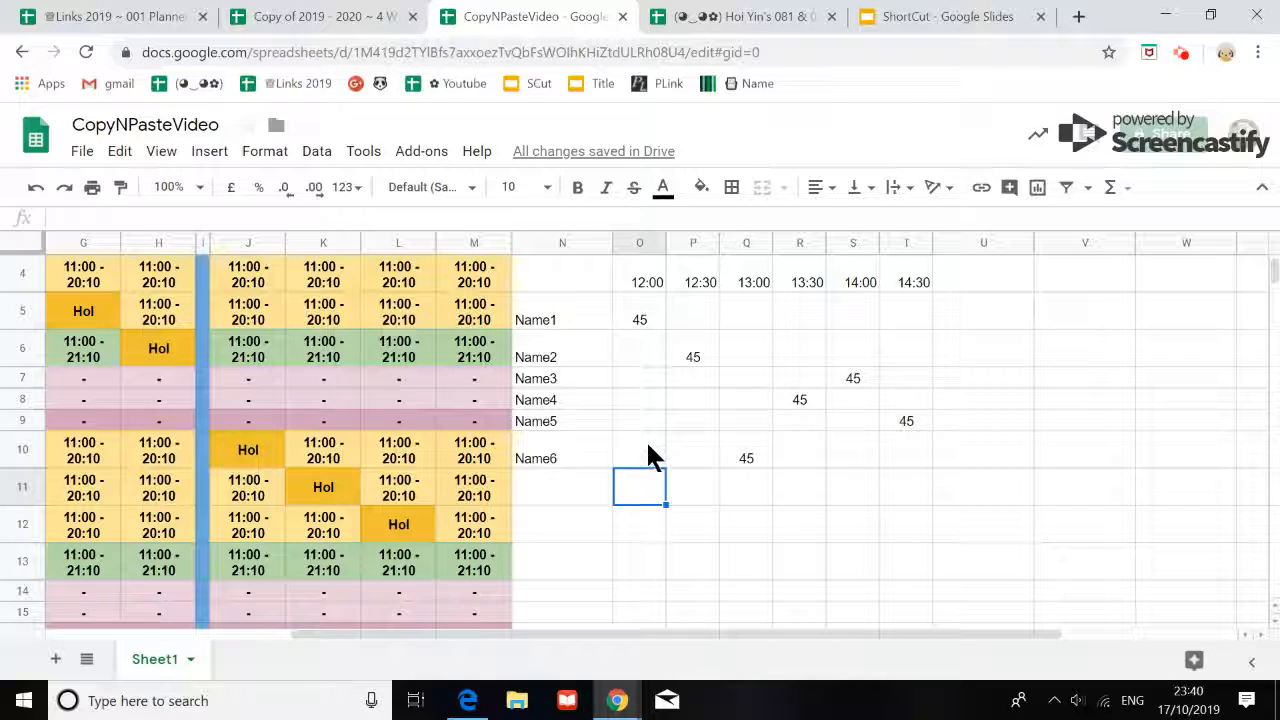
Fill "Hol" from cell E4 down to E6
left_click_drag(586, 633, 339, 612)
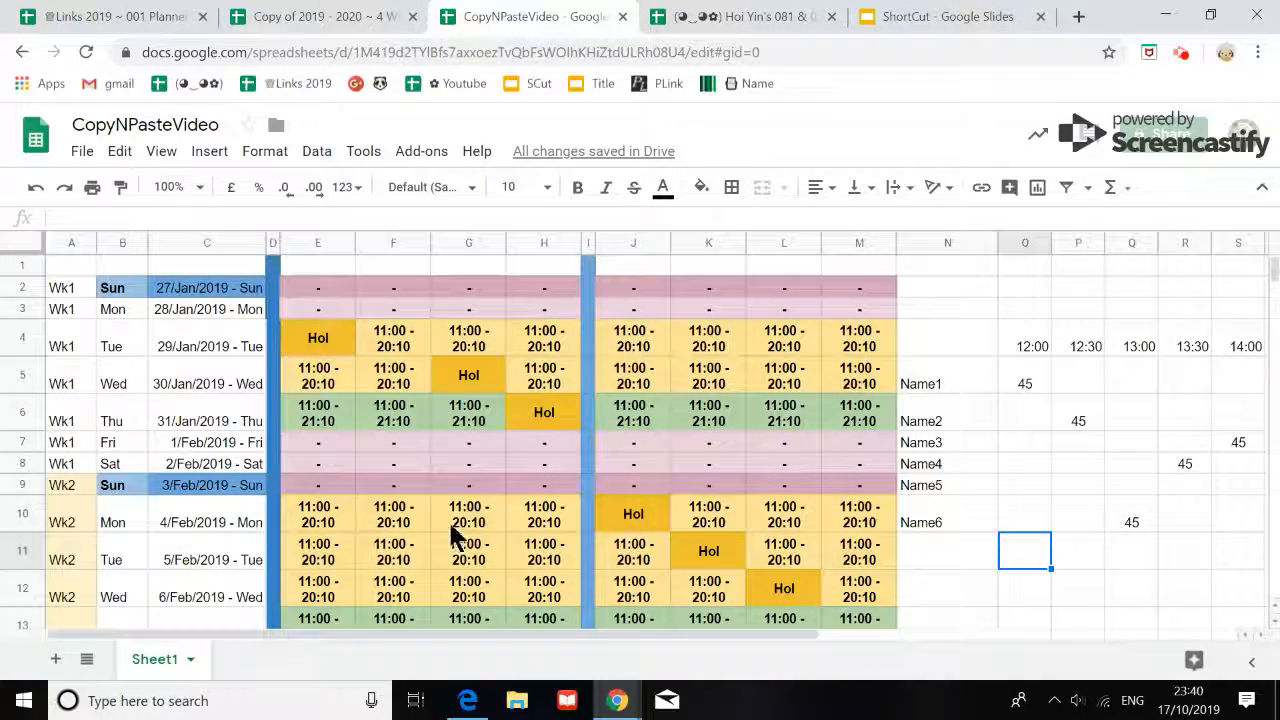
left_click(320, 338)
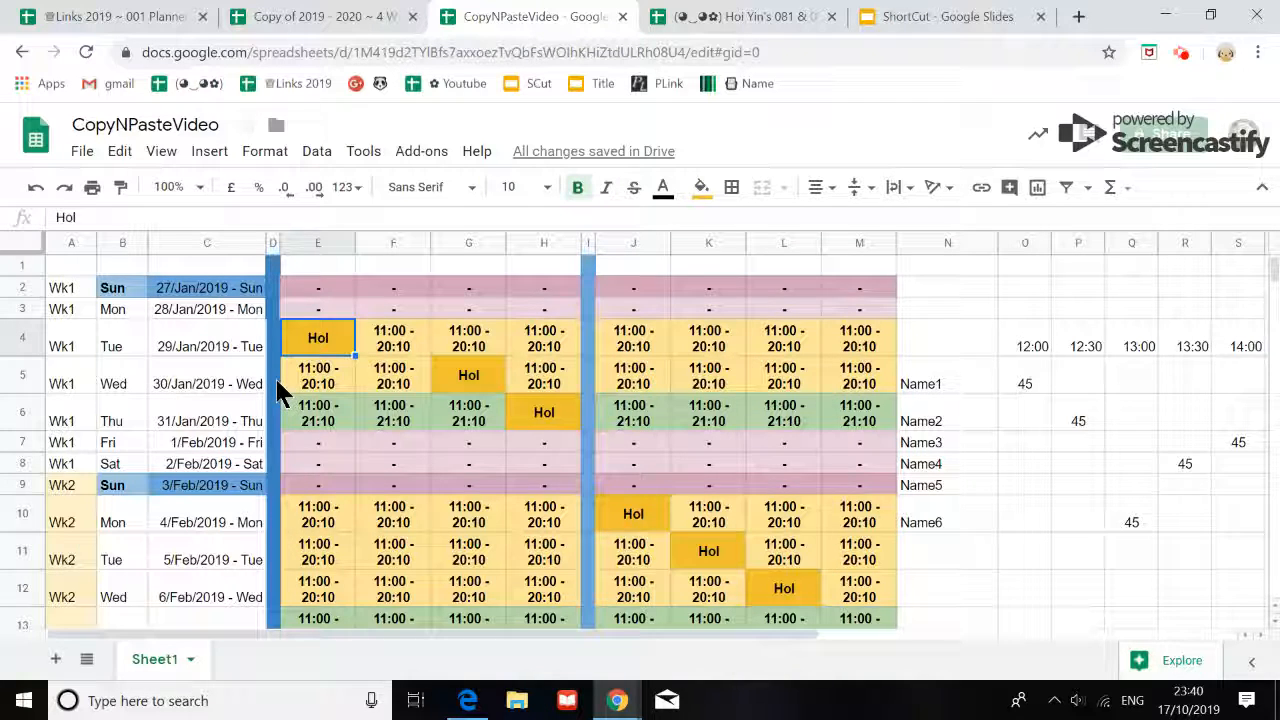
left_click_drag(355, 356, 330, 426)
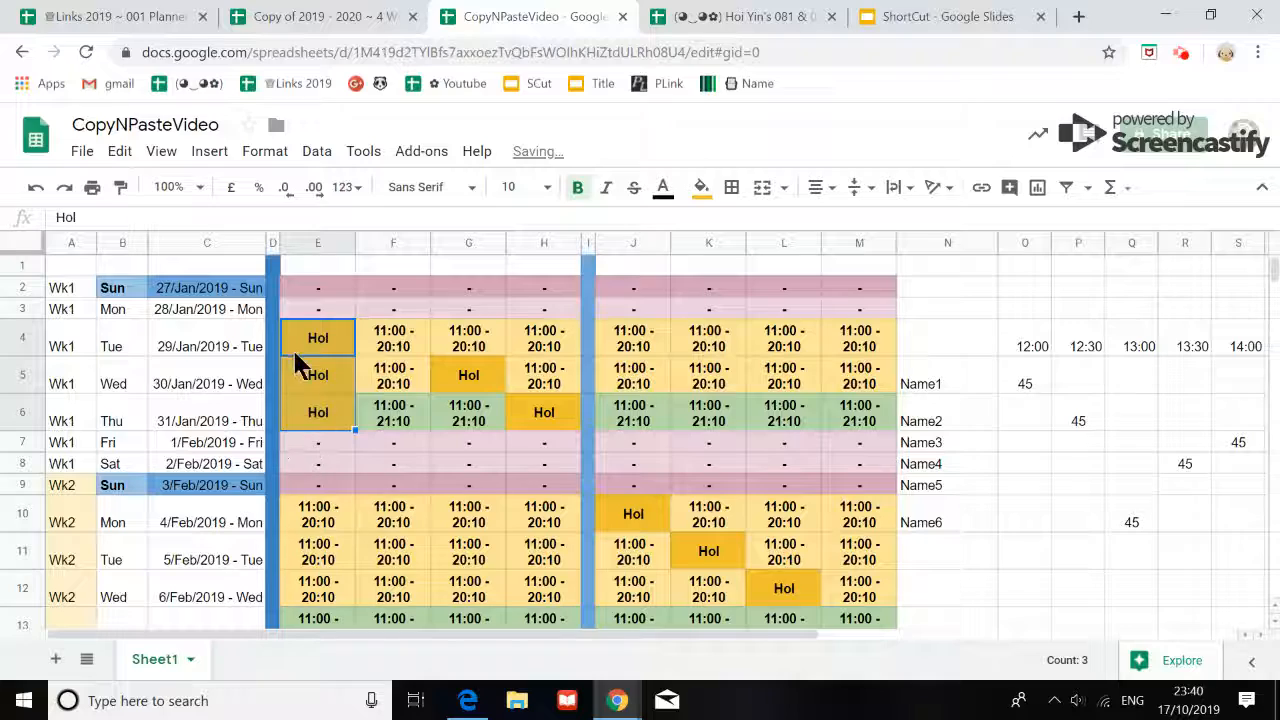
Copy the three "Hol" cells E4:E6 and paste them into E10:E12 in Wk2
key("ctrl+c")
scroll(315, 430, "down", 2)
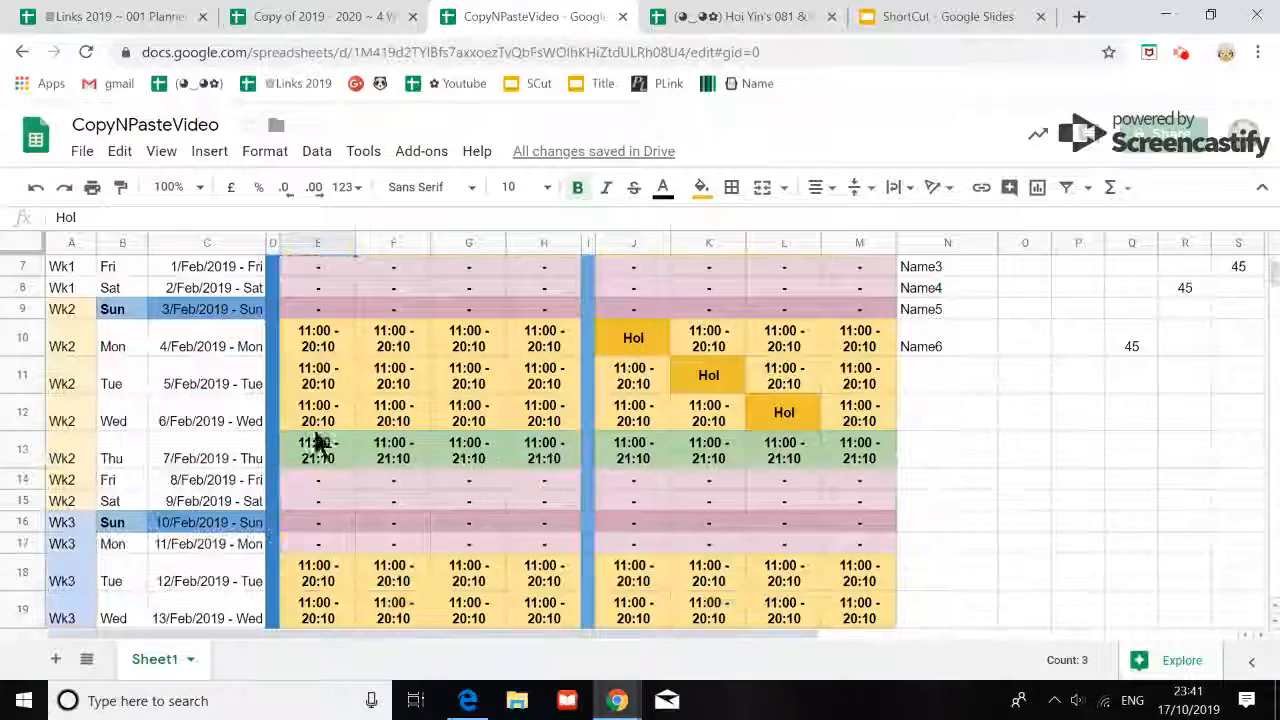
scroll(306, 414, "up", 2)
left_click(330, 515)
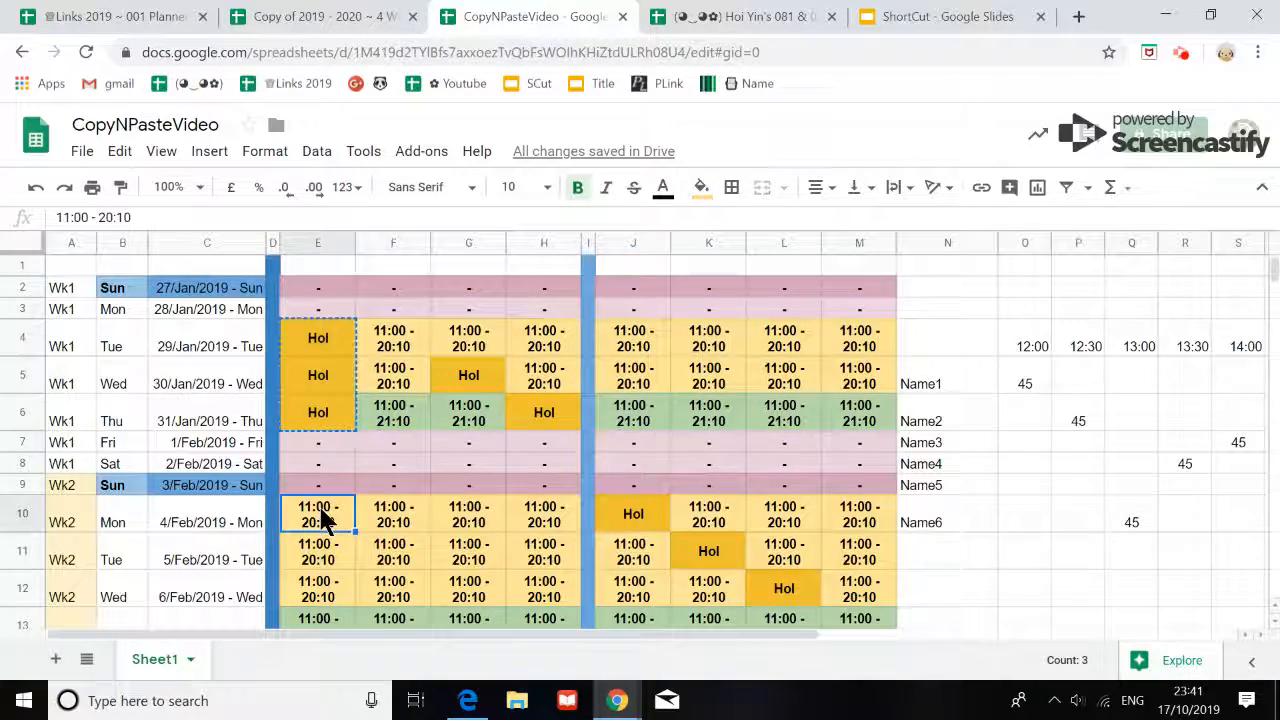
key("ctrl+v")
scroll(342, 486, "down", 3)
scroll(342, 486, "up", 2)
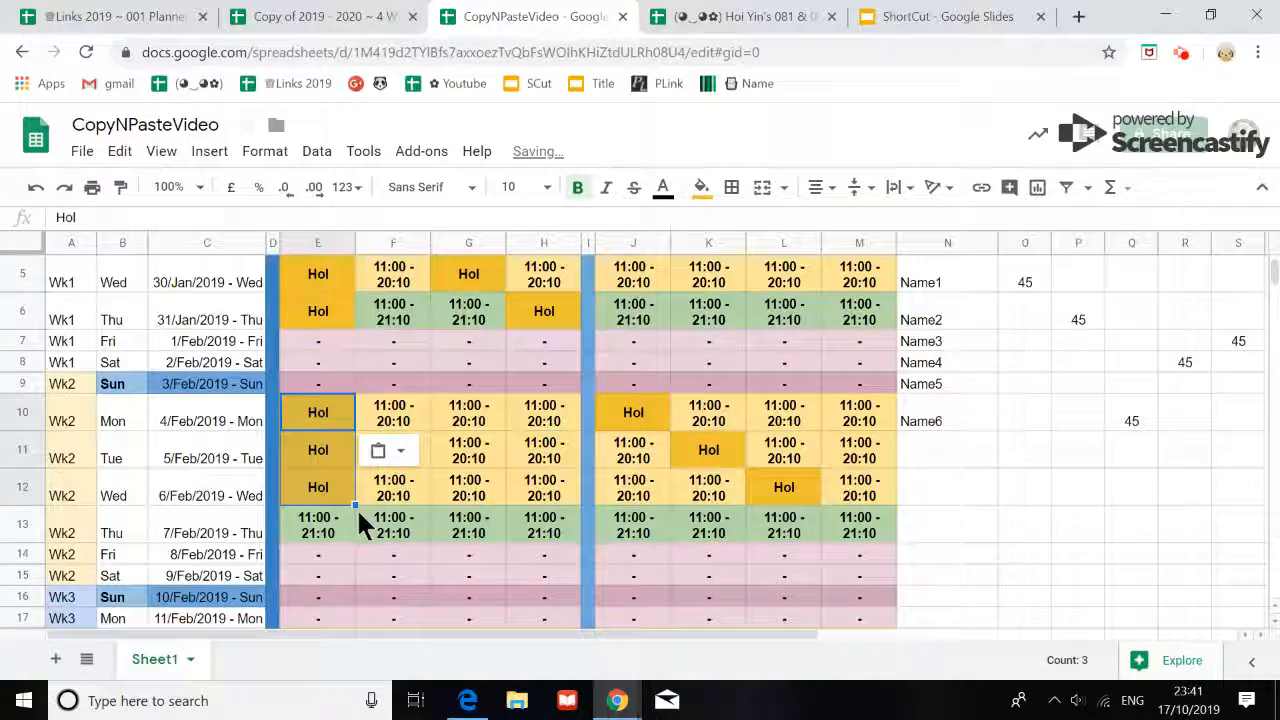
Extend the "Hol" fill from E10:E12 down to the Thursday cell E13
left_click_drag(355, 505, 313, 543)
scroll(321, 498, "down", 2)
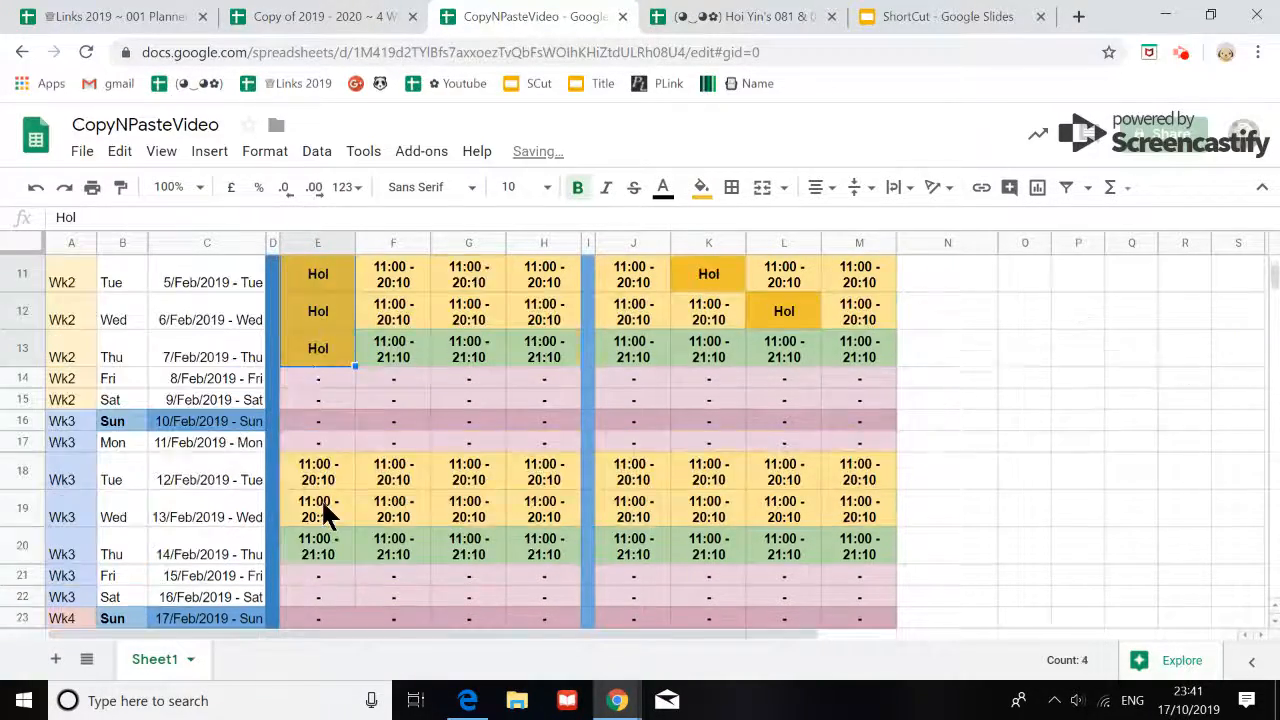
scroll(322, 498, "up", 2)
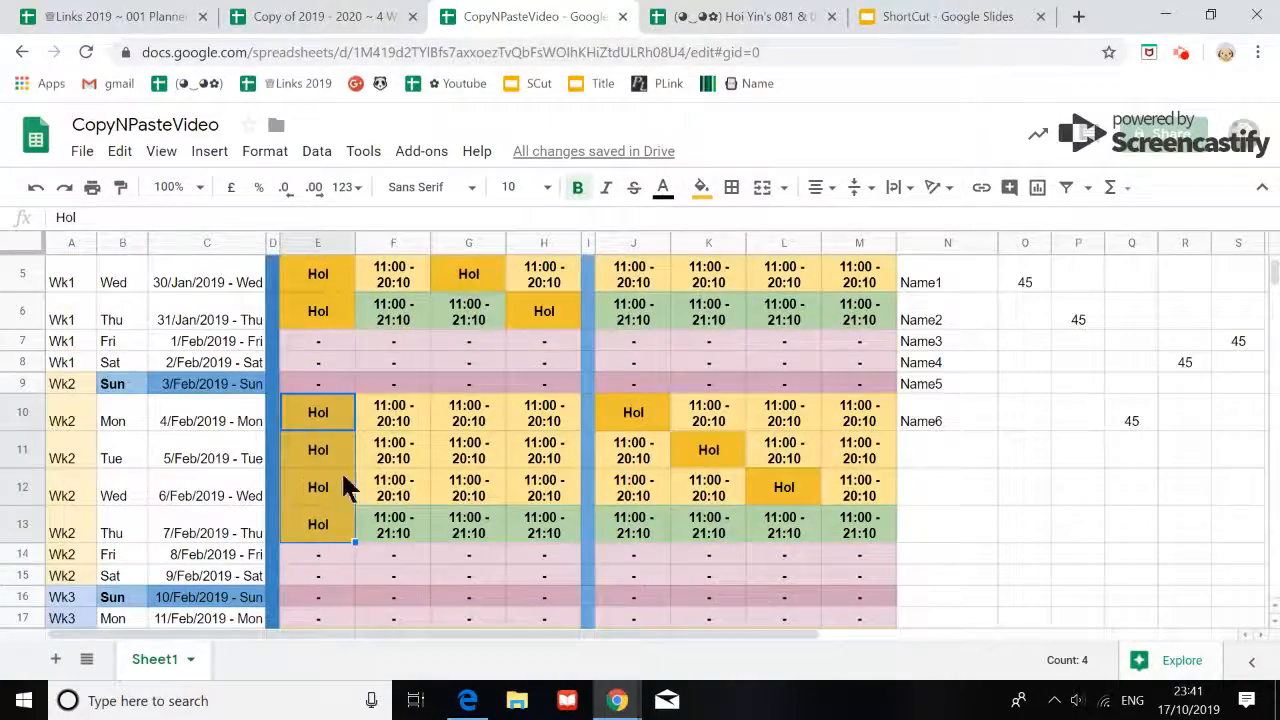
scroll(342, 478, "up", 3)
scroll(385, 490, "up", 1)
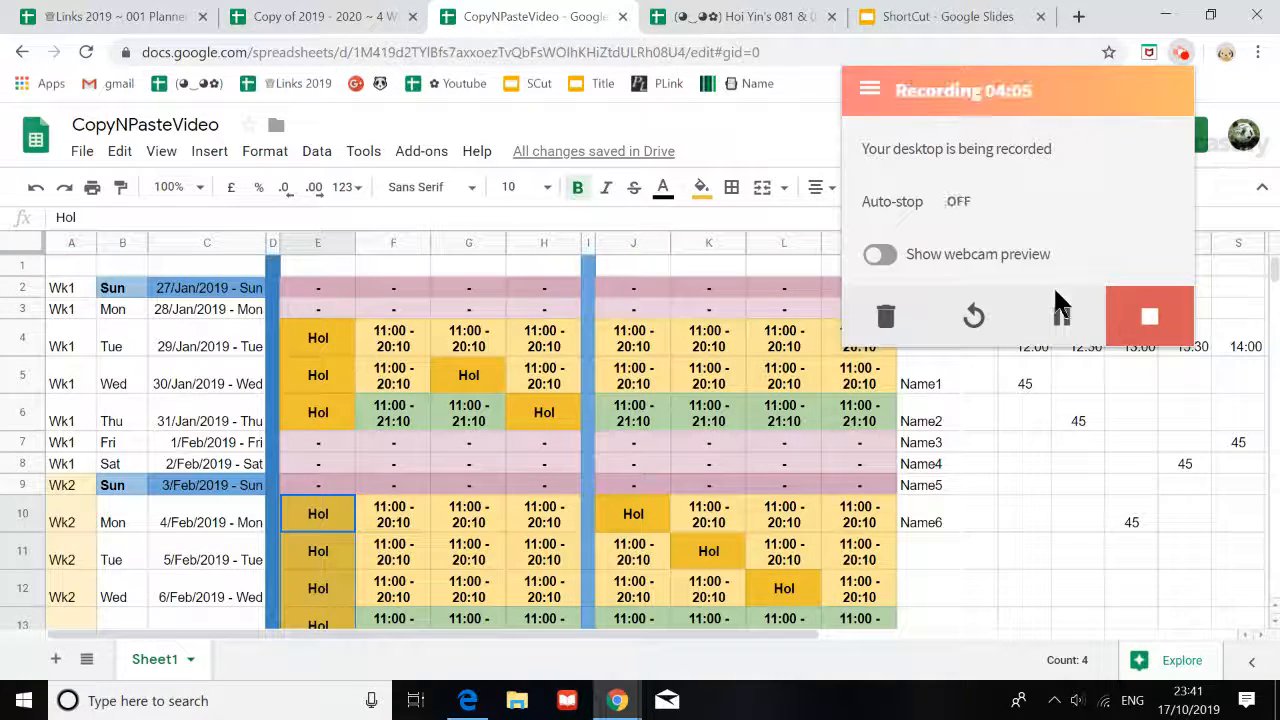
left_click(1060, 316)
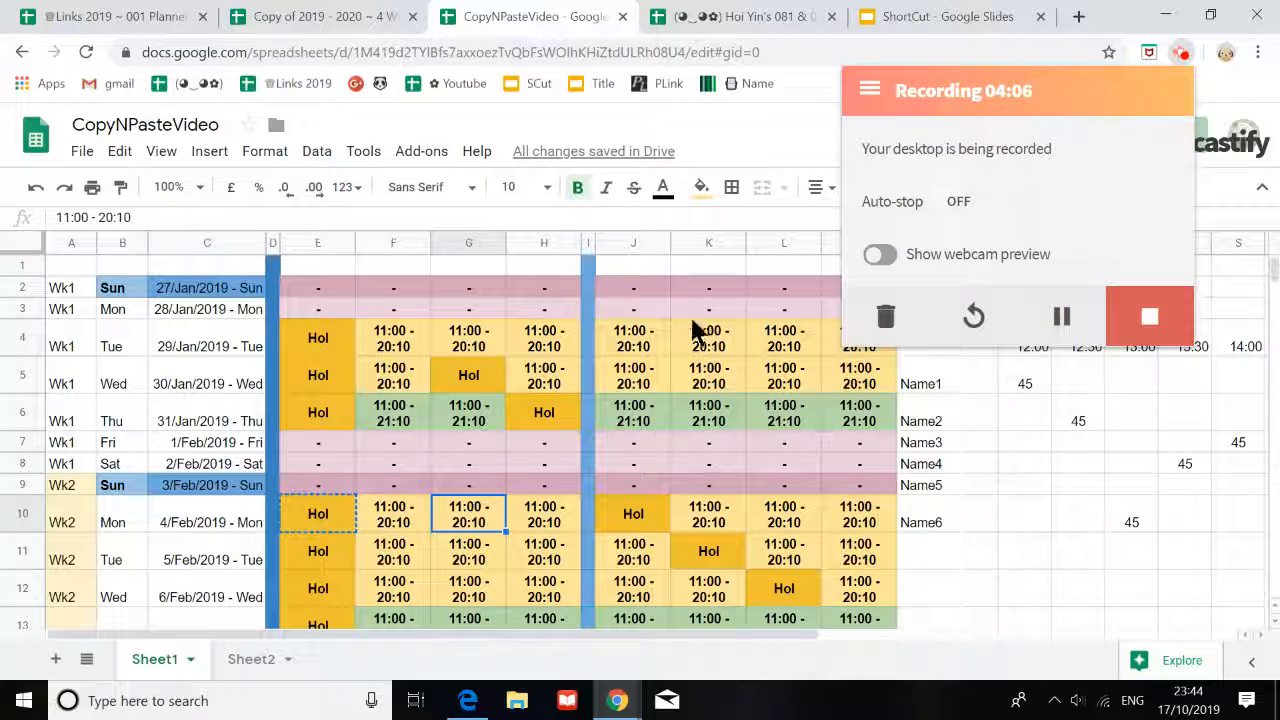
left_click(979, 465)
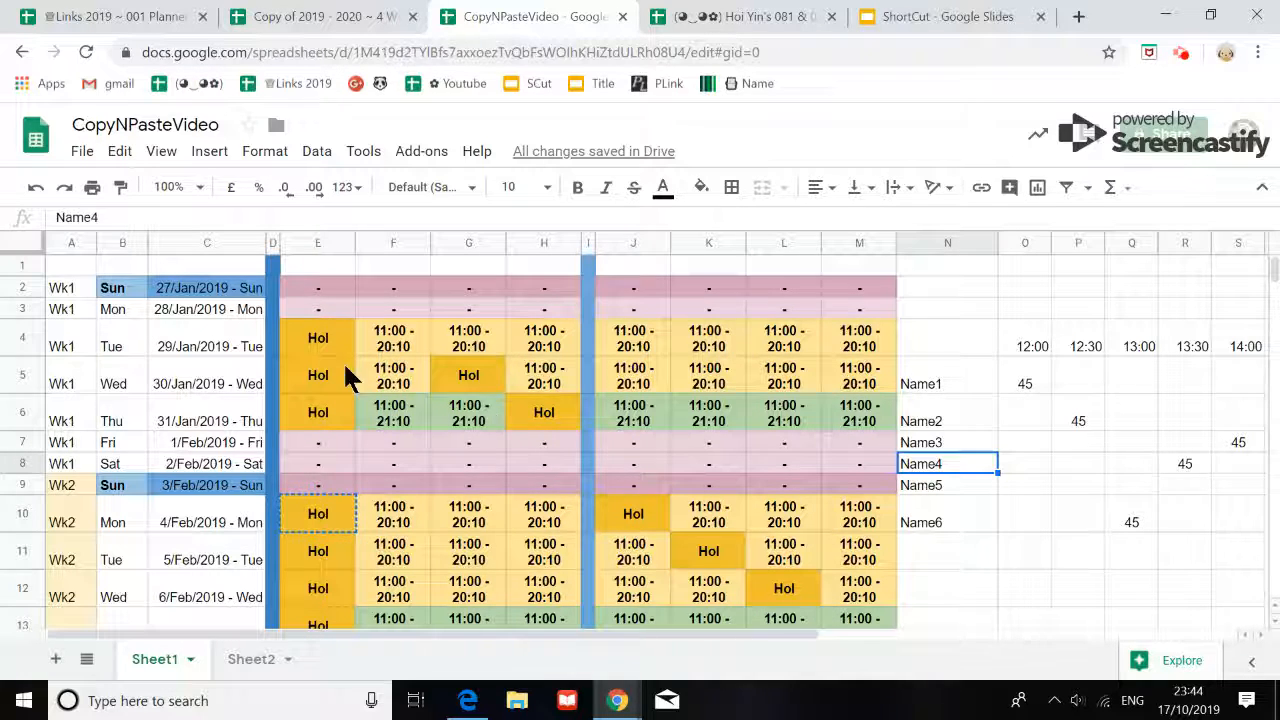
Enter "Lieu" in cell F10 and give the cell a light orange fill
left_click(394, 521)
type("Lieu")
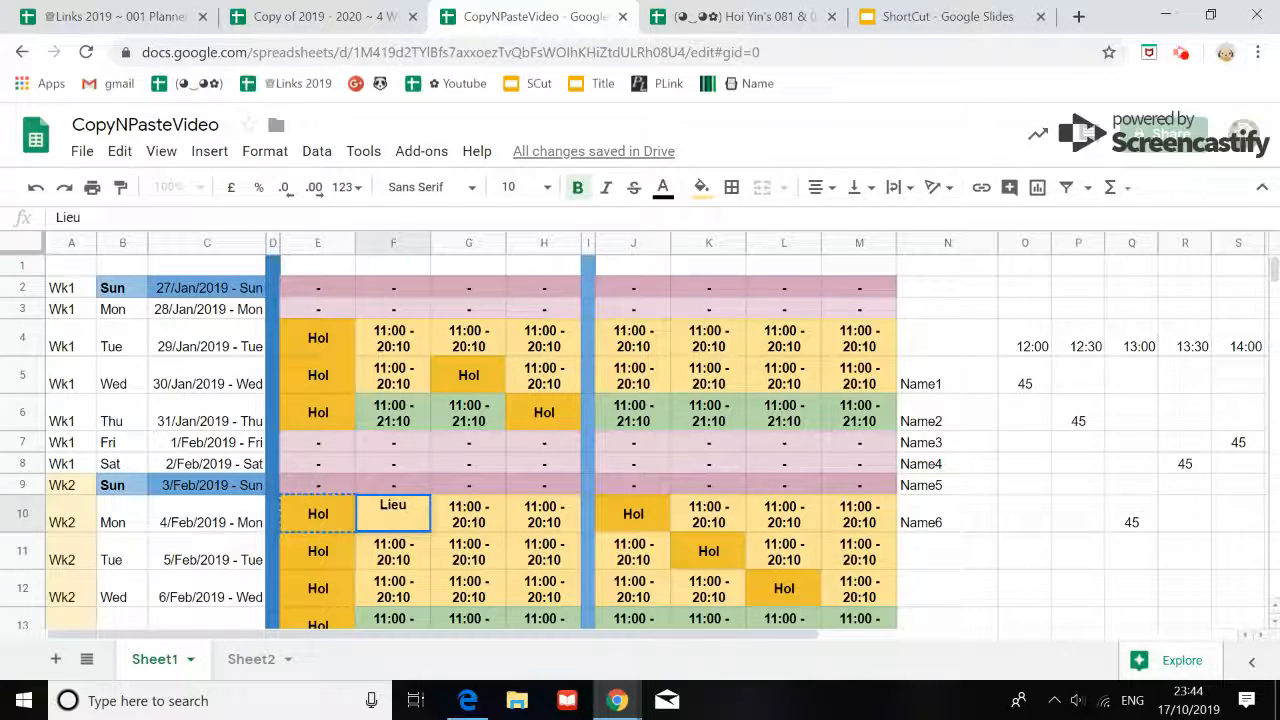
key("Return")
scroll(440, 505, "down", 2)
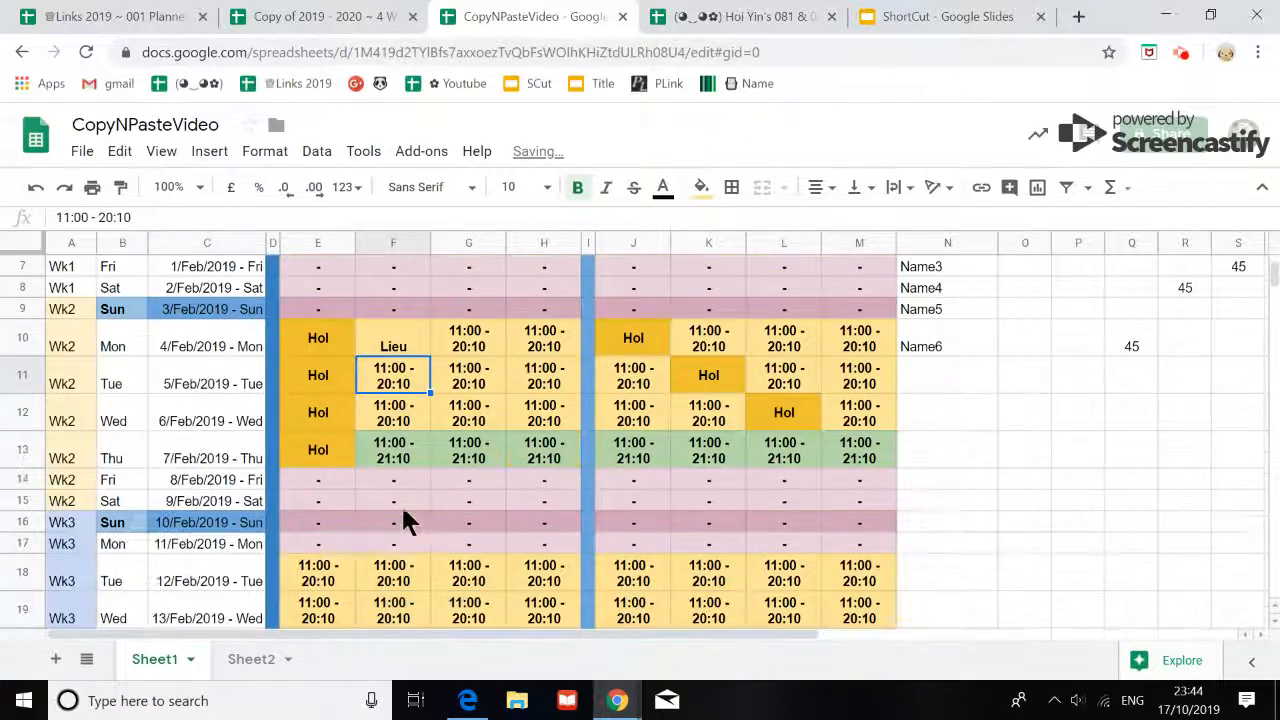
left_click(401, 346)
left_click(701, 187)
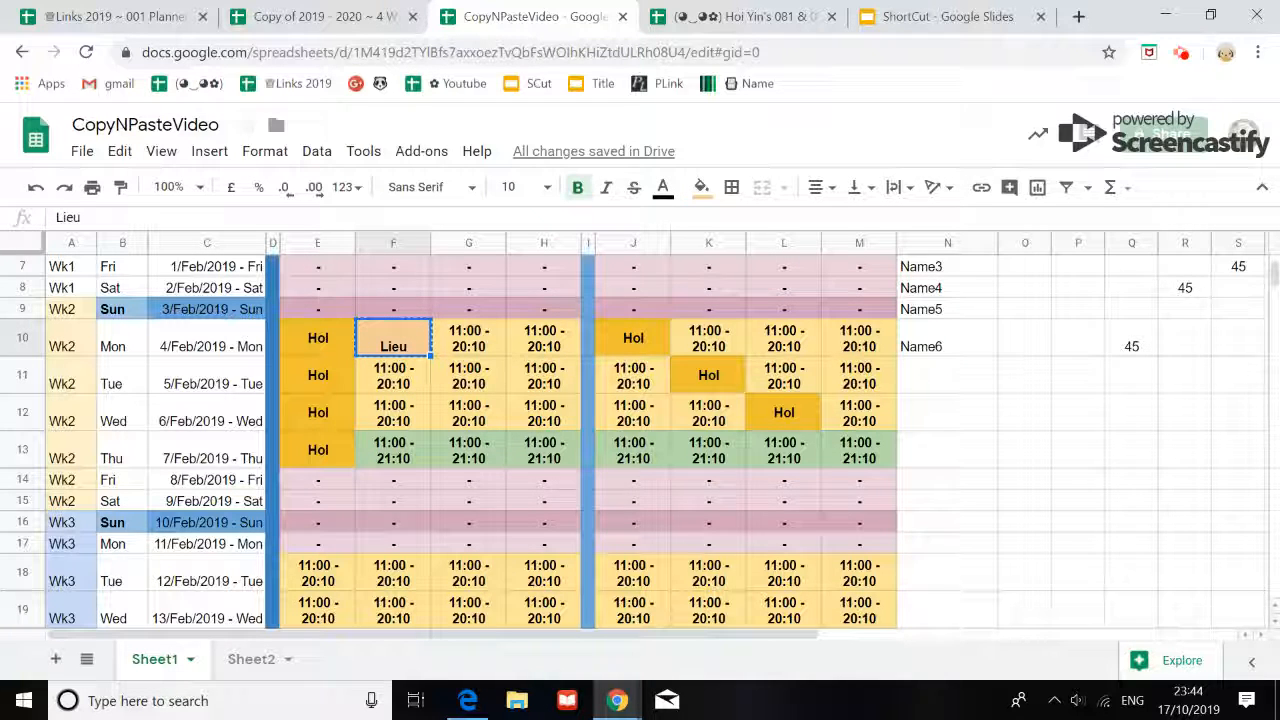
Copy the "Lieu" cell F10 and paste it over the whole range H10:H27
key("ctrl+c")
left_click(543, 348)
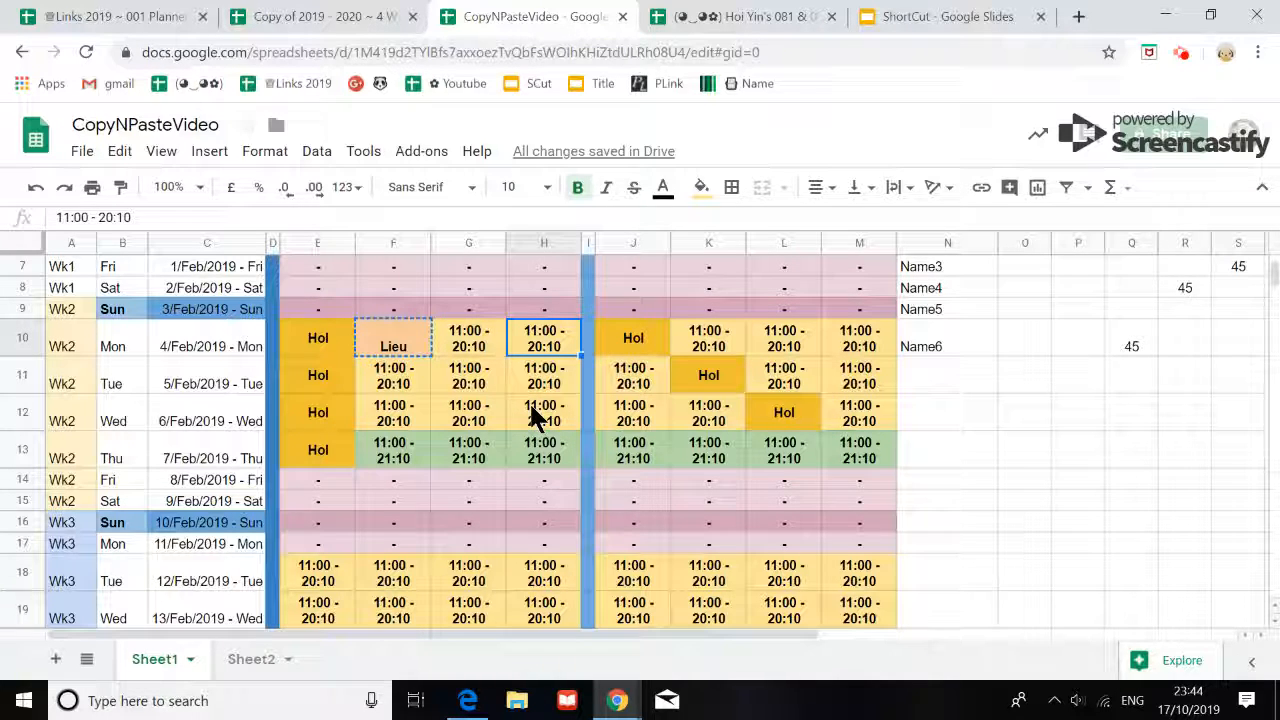
scroll(544, 412, "down", 6)
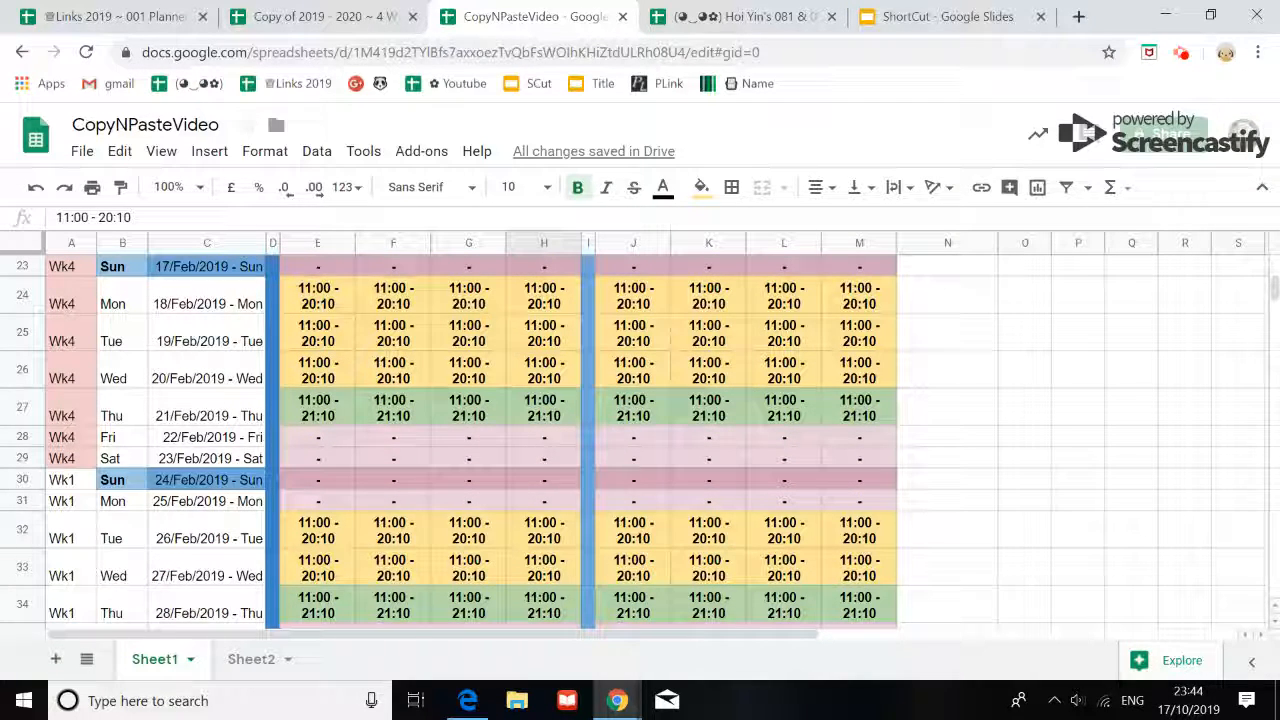
left_click(540, 418, "shift")
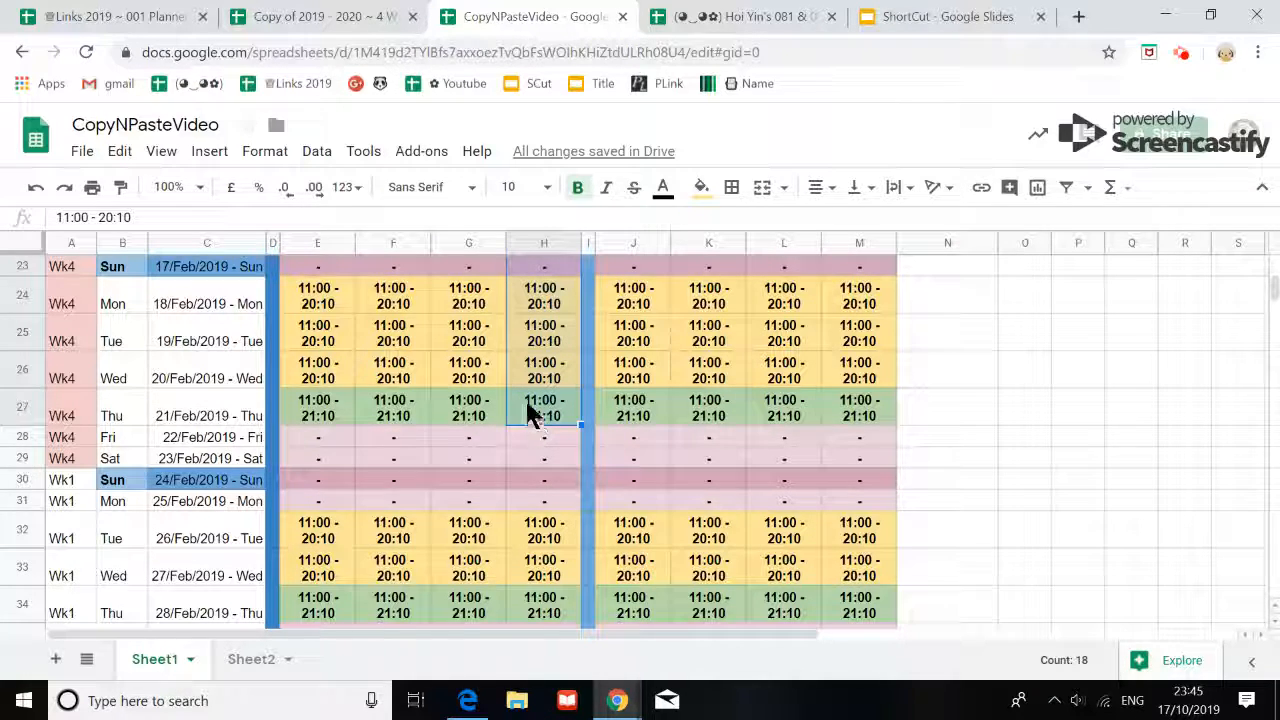
scroll(540, 415, "up", 6)
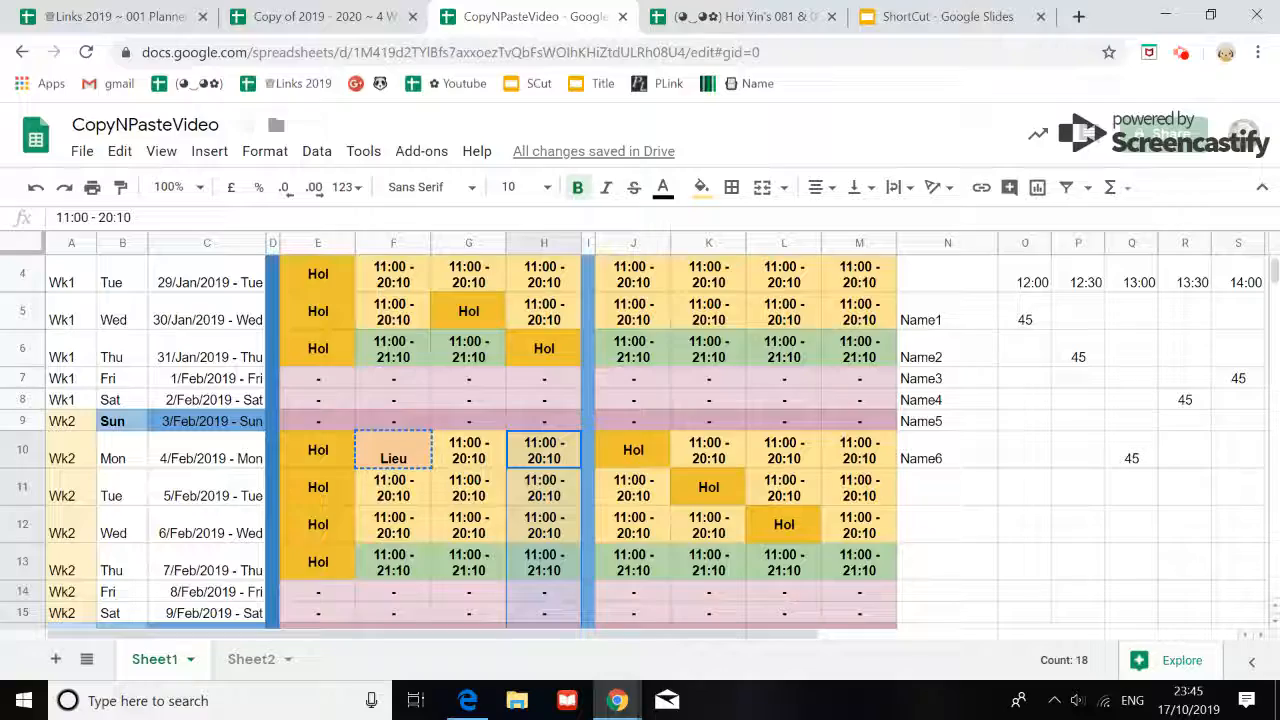
key("ctrl+v")
Review the pasted "Lieu" cells in column H from row 10 to row 27
scroll(560, 485, "down", 6)
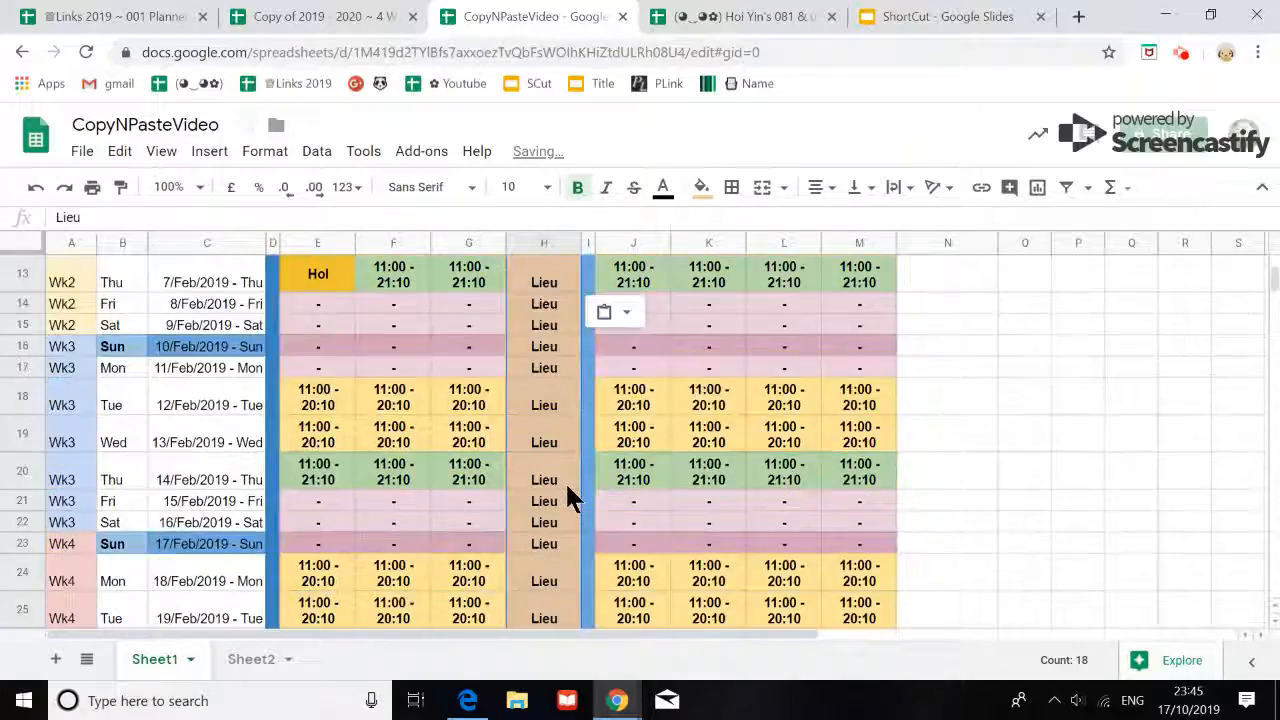
scroll(560, 485, "up", 3)
scroll(560, 440, "up", 2)
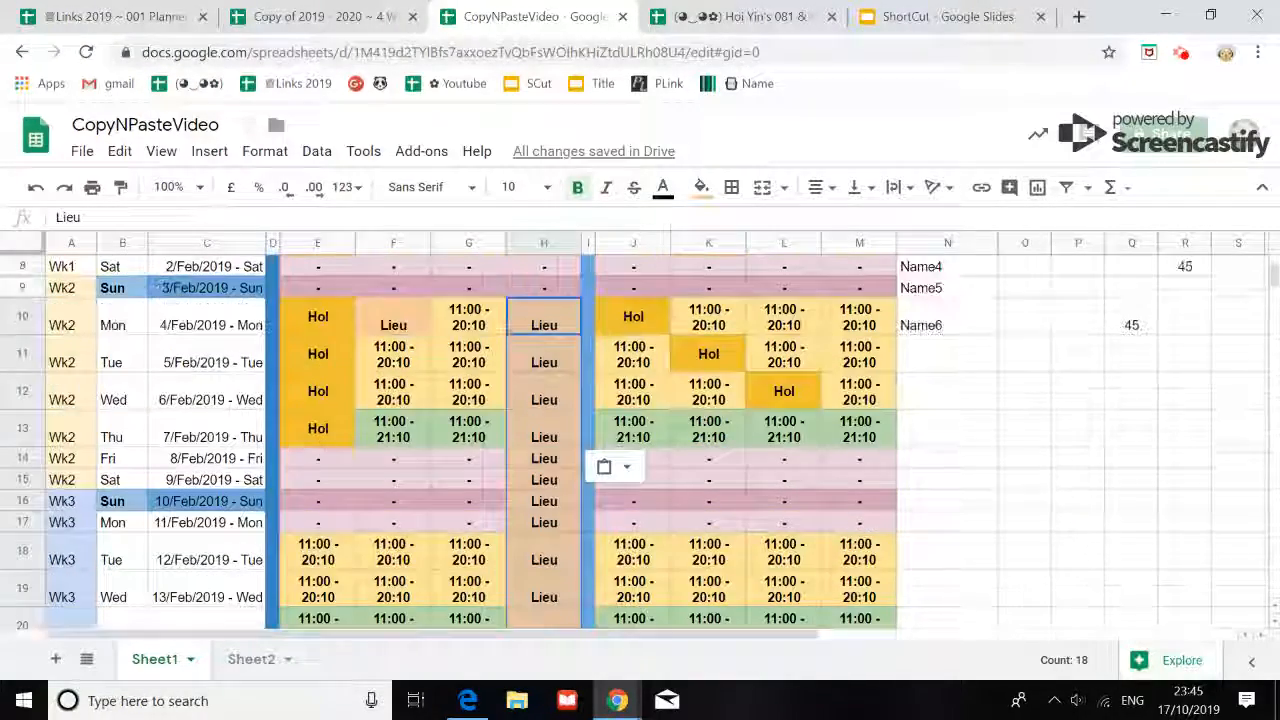
scroll(536, 381, "down", 5)
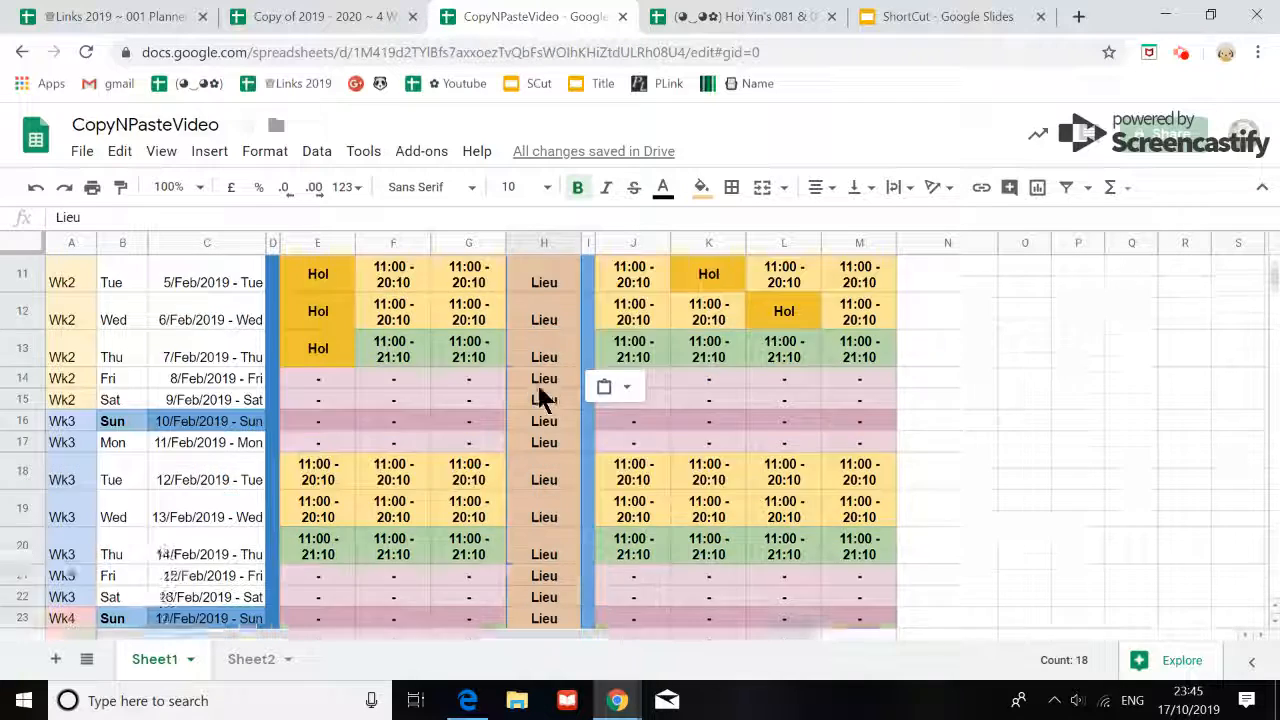
scroll(554, 392, "up", 5)
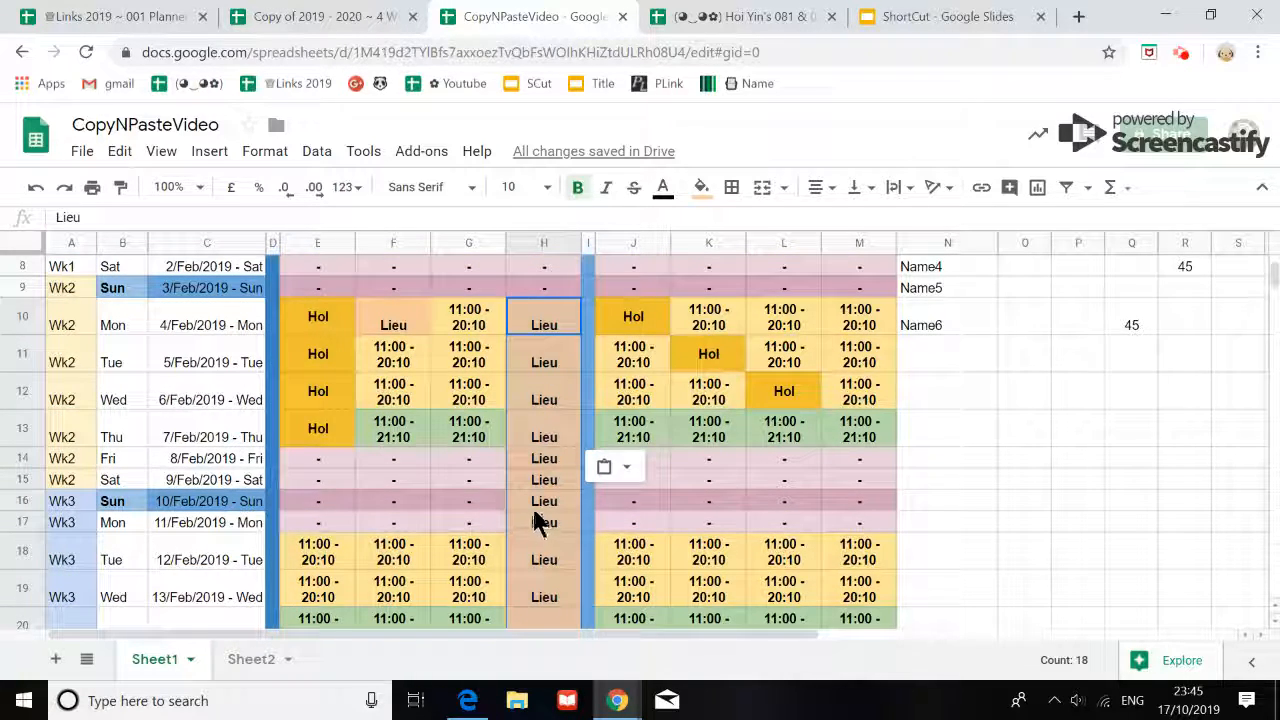
left_click(463, 320)
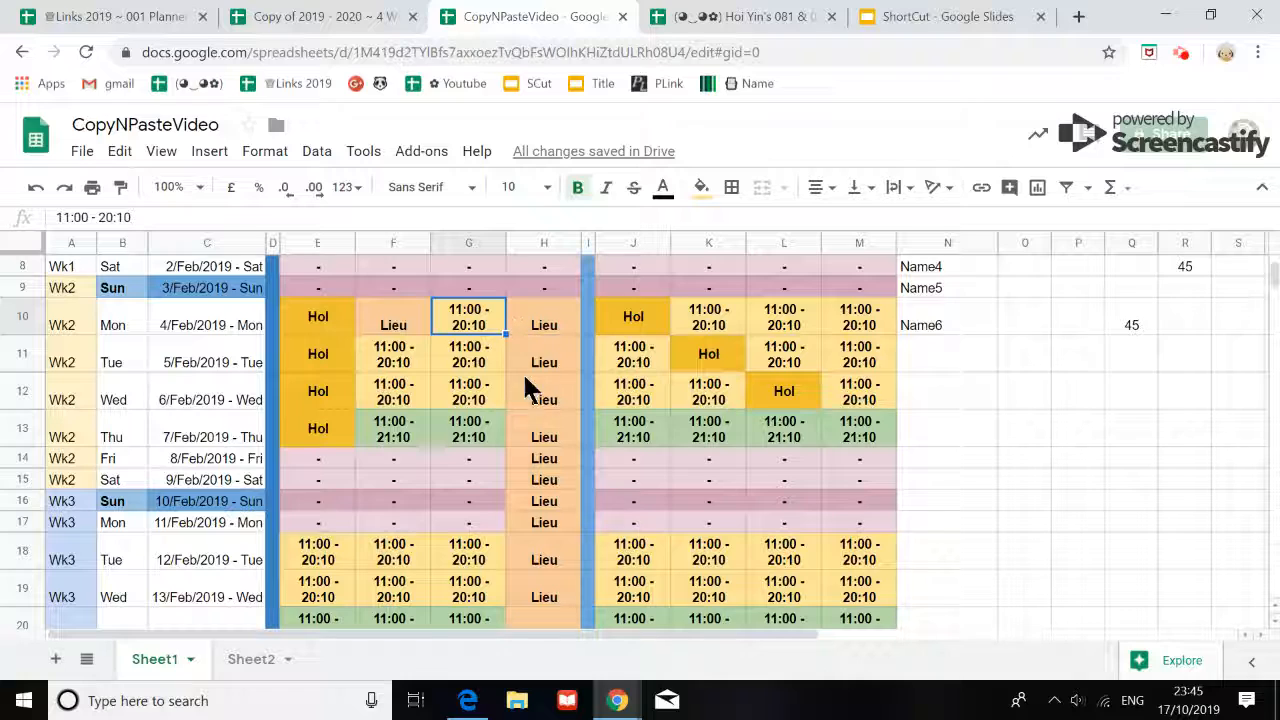
scroll(525, 470, "down", 5)
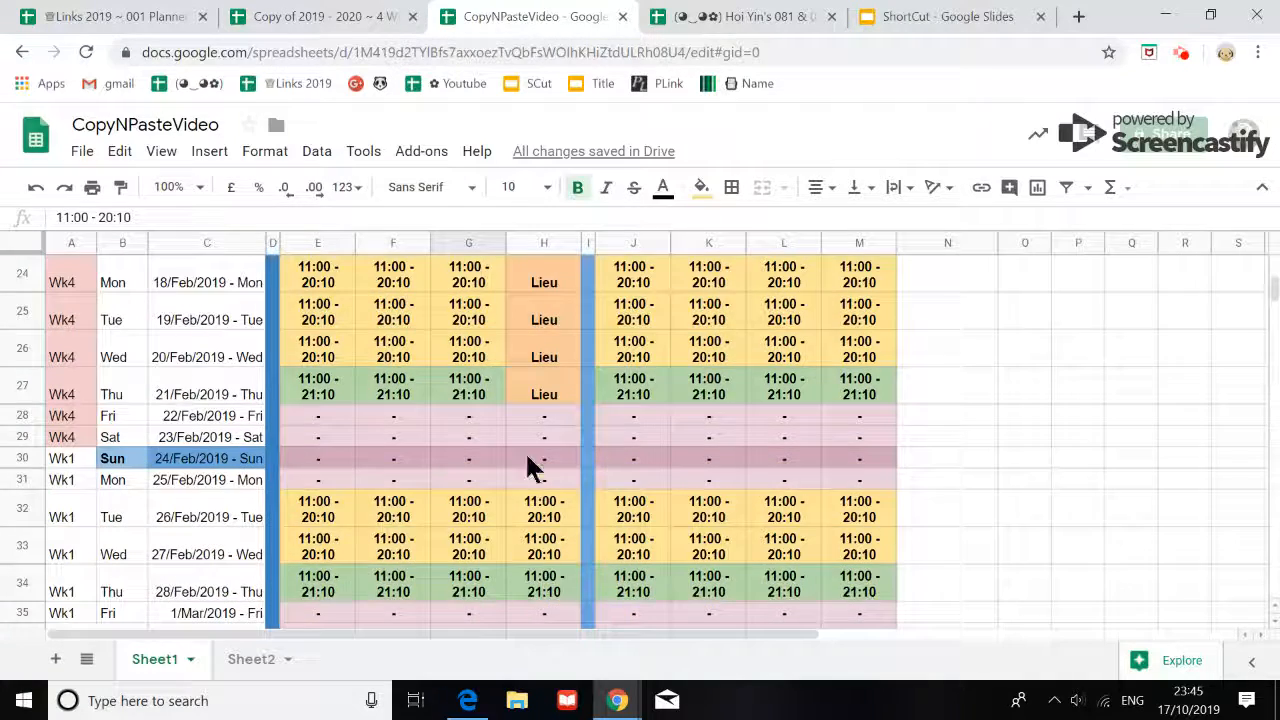
scroll(527, 466, "up", 5)
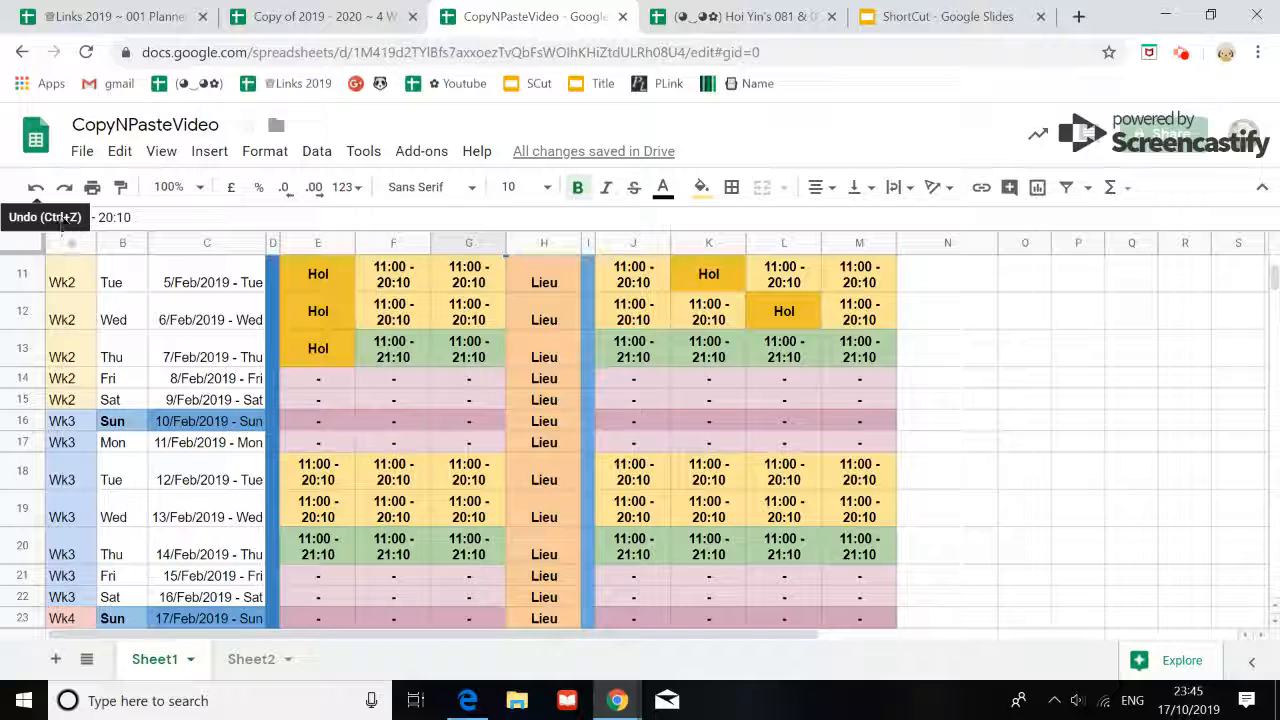
Undo the "Lieu" paste over H10:H27, and copy the "Lieu" cell F10 onto H10:H13 only
left_click(35, 187)
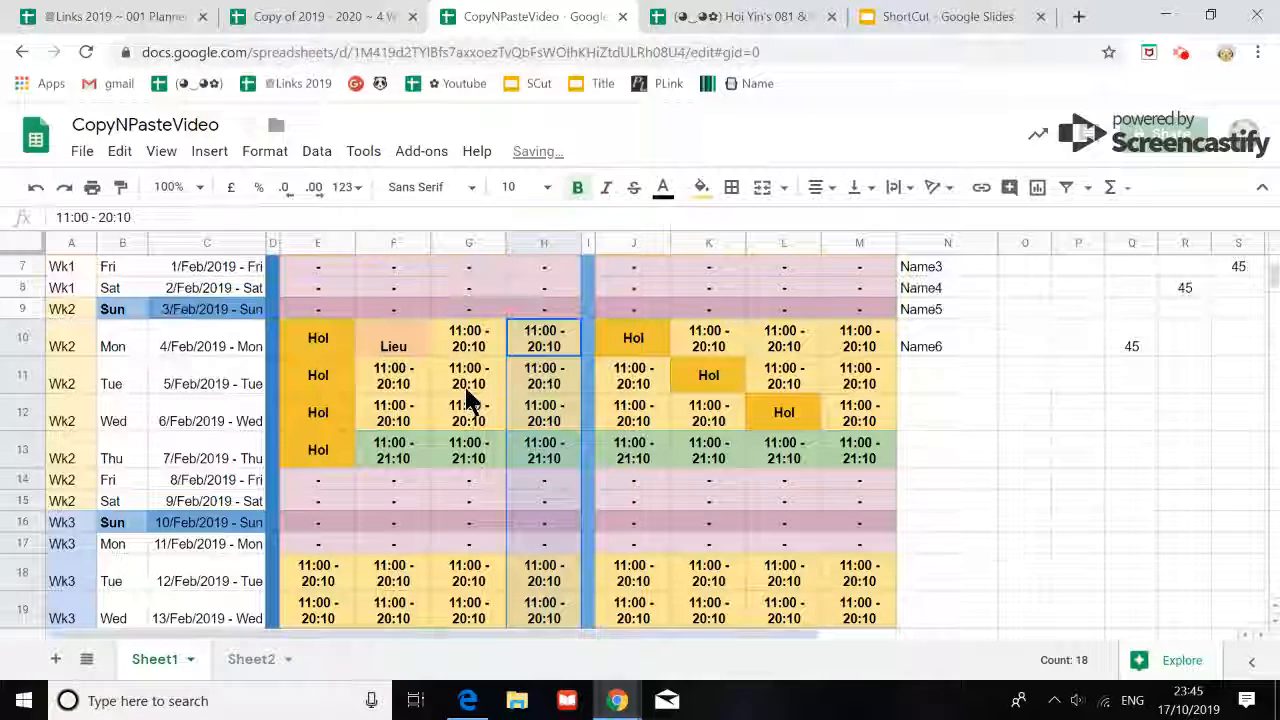
left_click(589, 338)
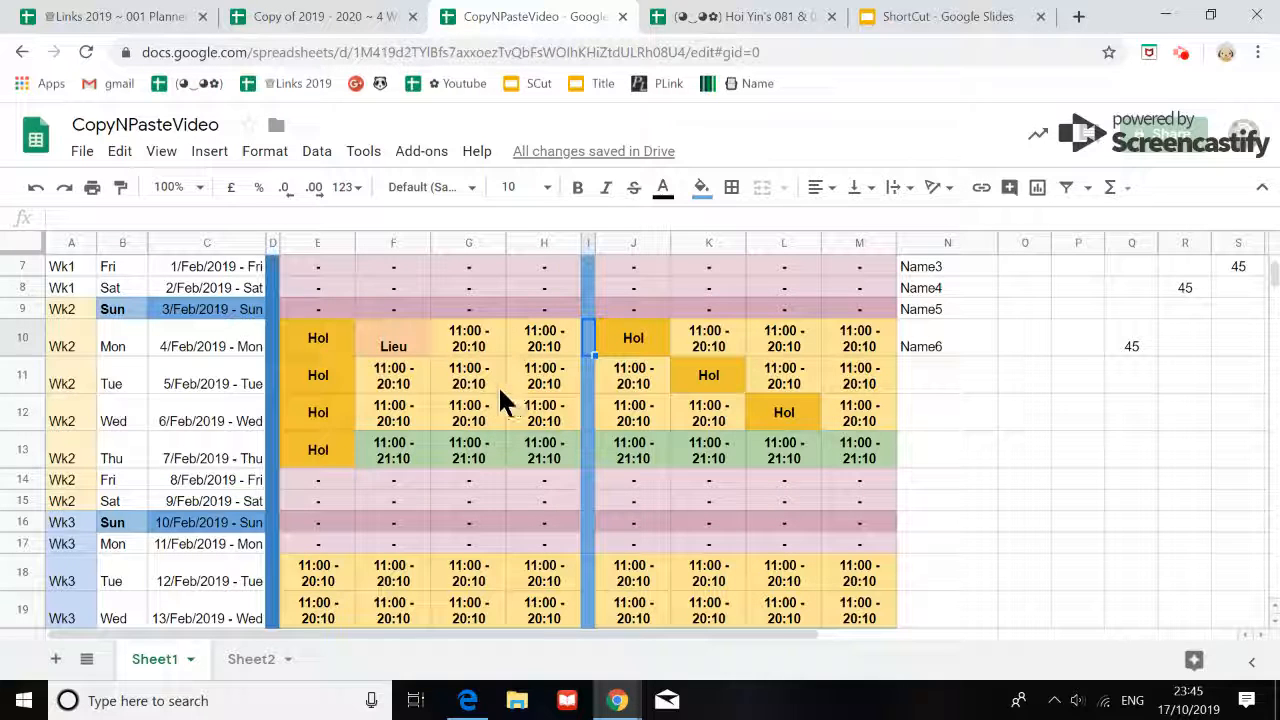
left_click(391, 348)
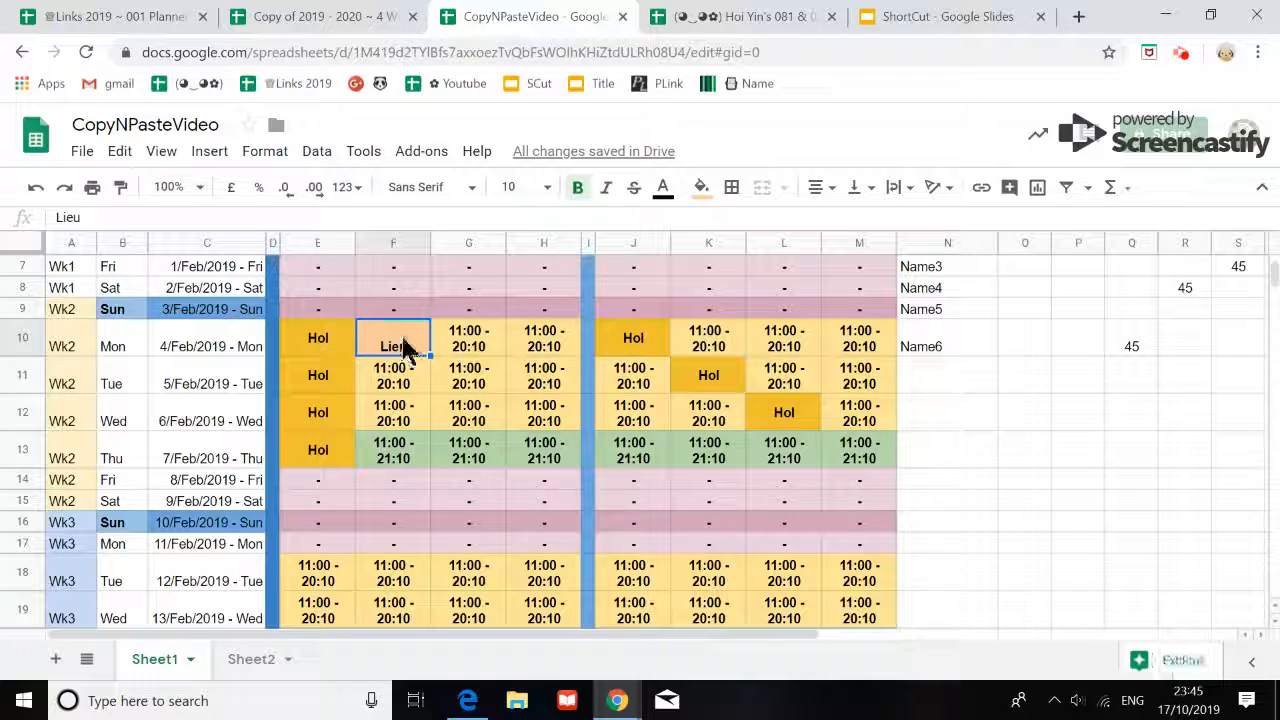
key("ctrl+c")
left_click(548, 345)
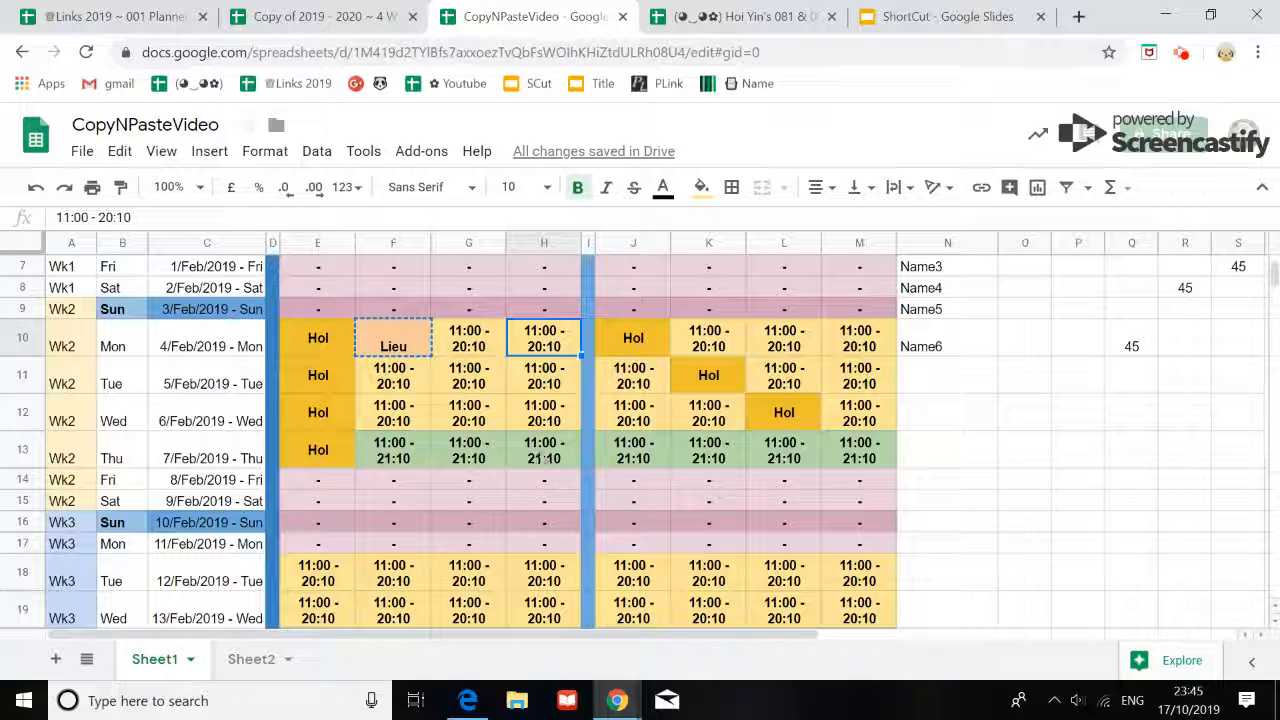
left_click(535, 445, "shift")
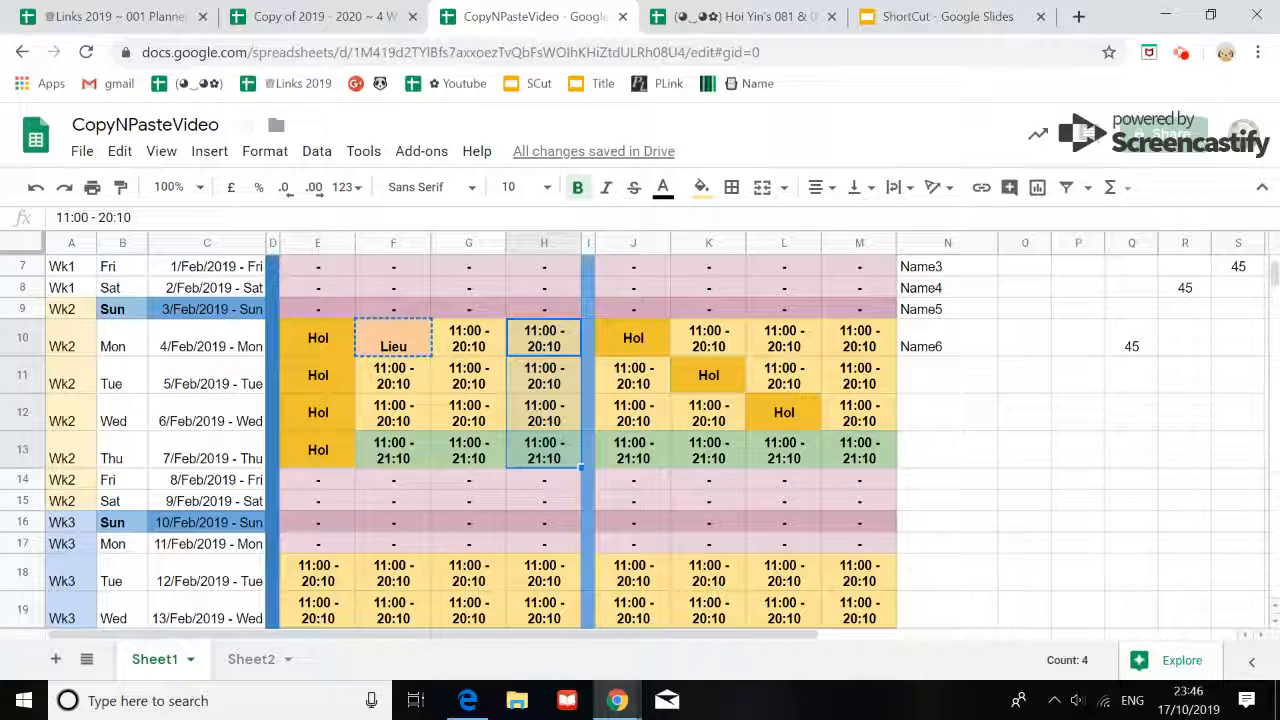
key("ctrl+v")
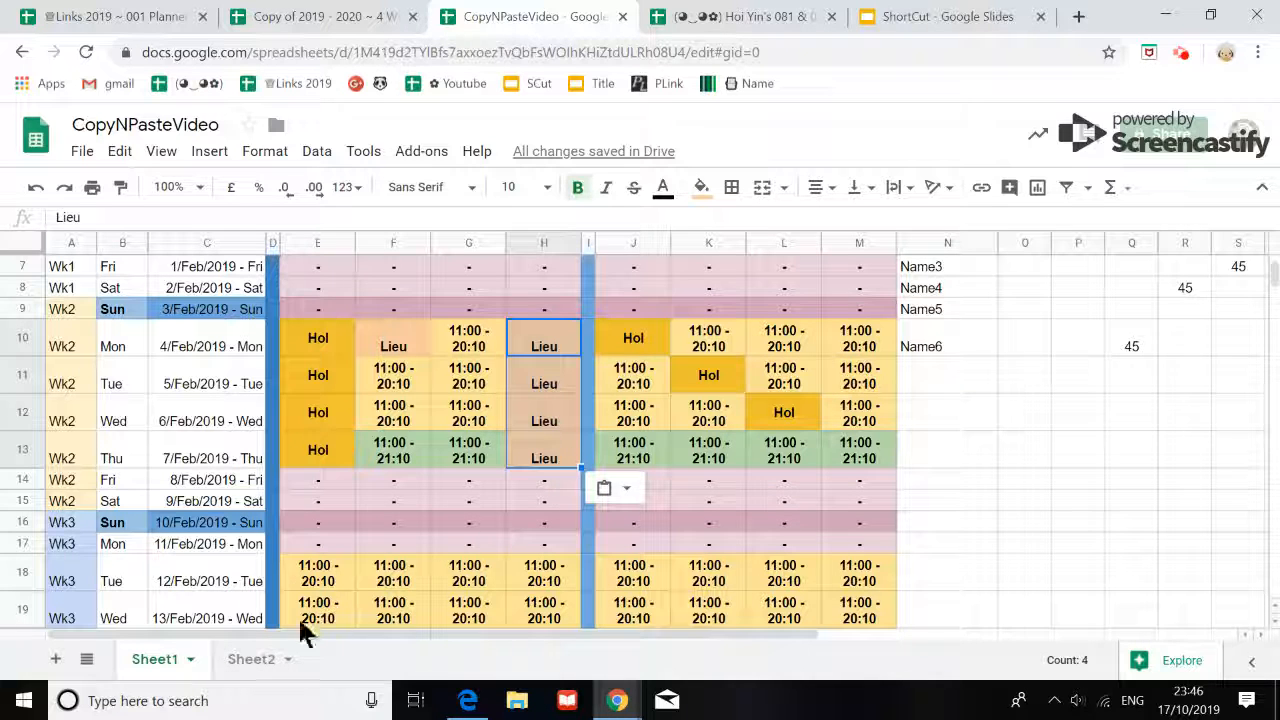
On Sheet2, enter the formula =B2+C2 in cell D2
left_click(252, 659)
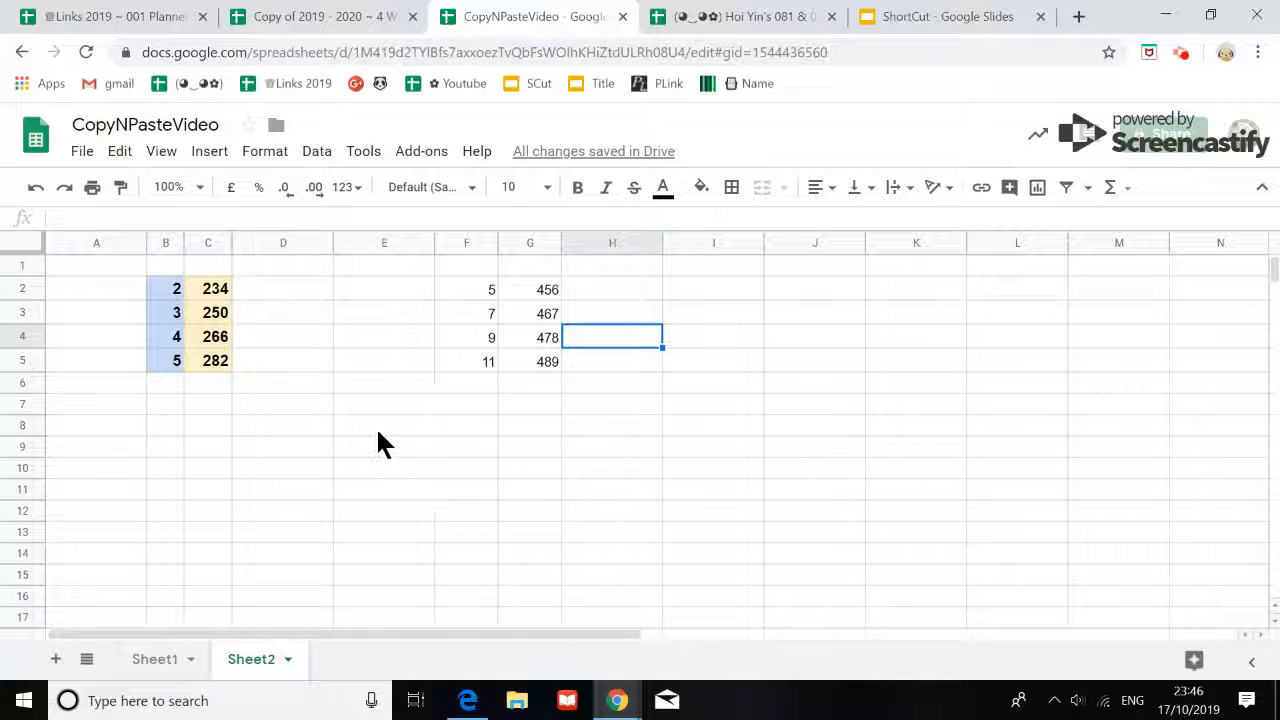
left_click(1187, 56)
left_click(1012, 468)
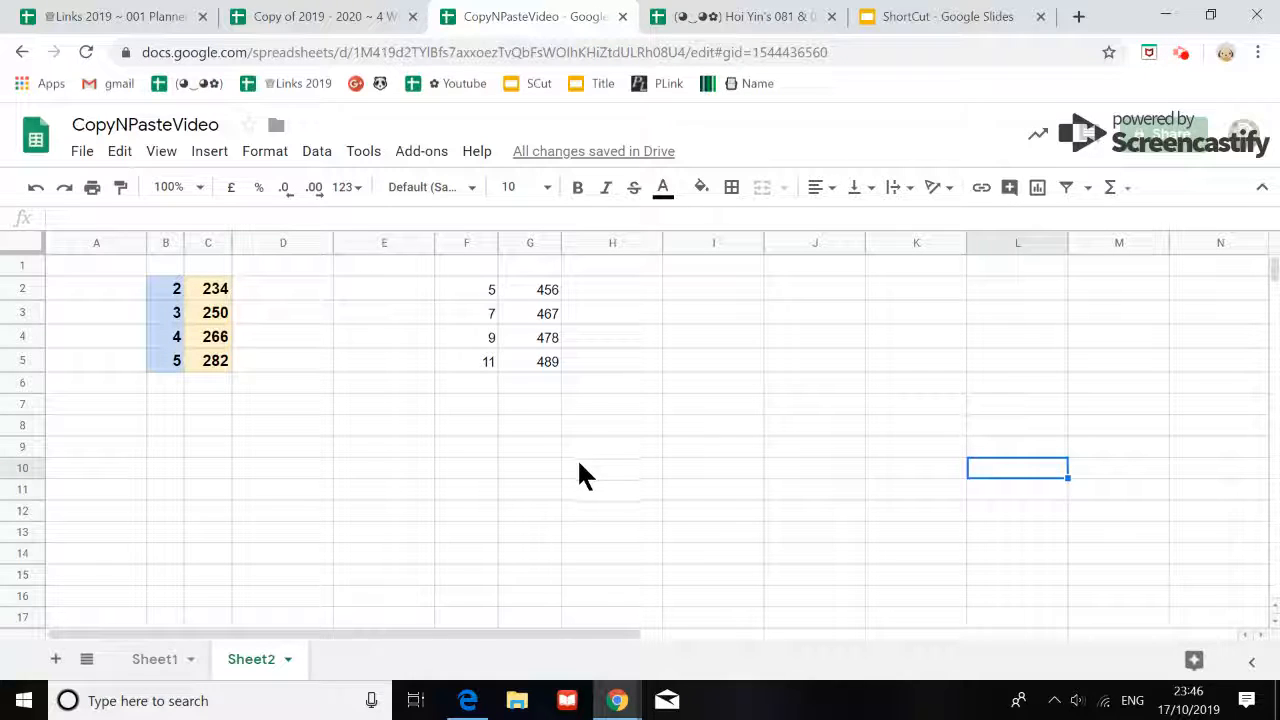
left_click(289, 293)
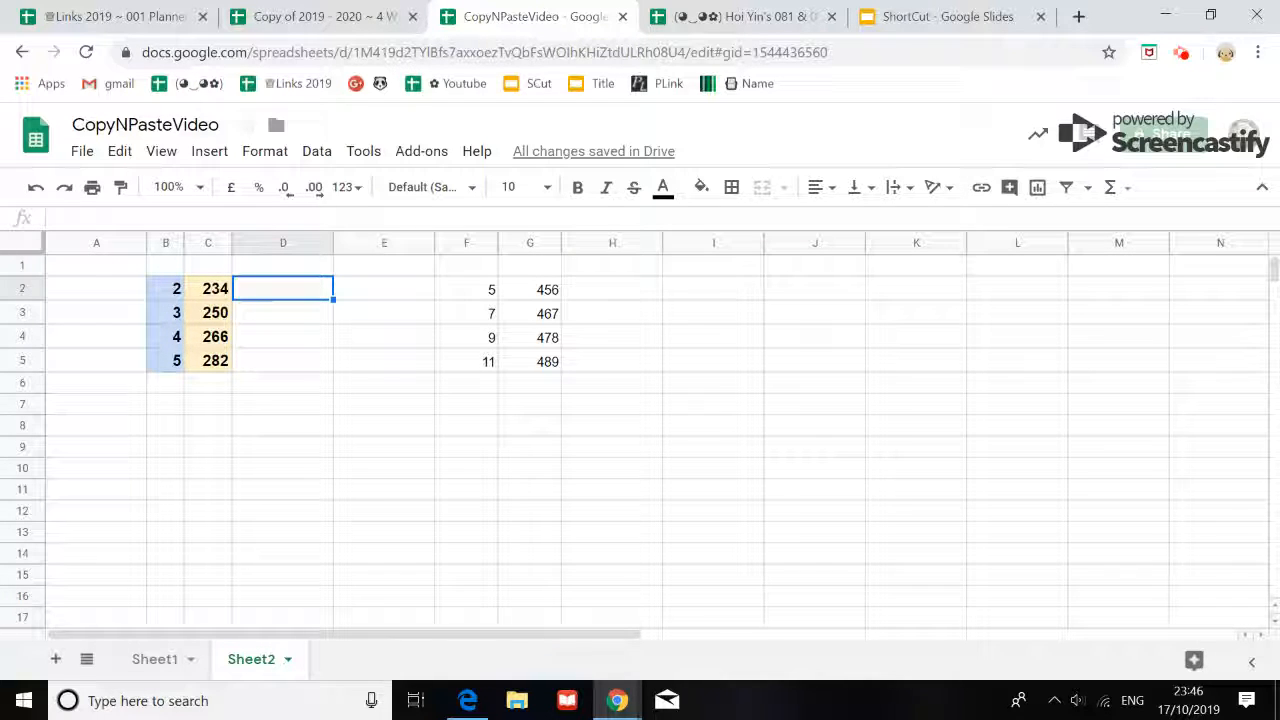
type("=")
left_click(160, 286)
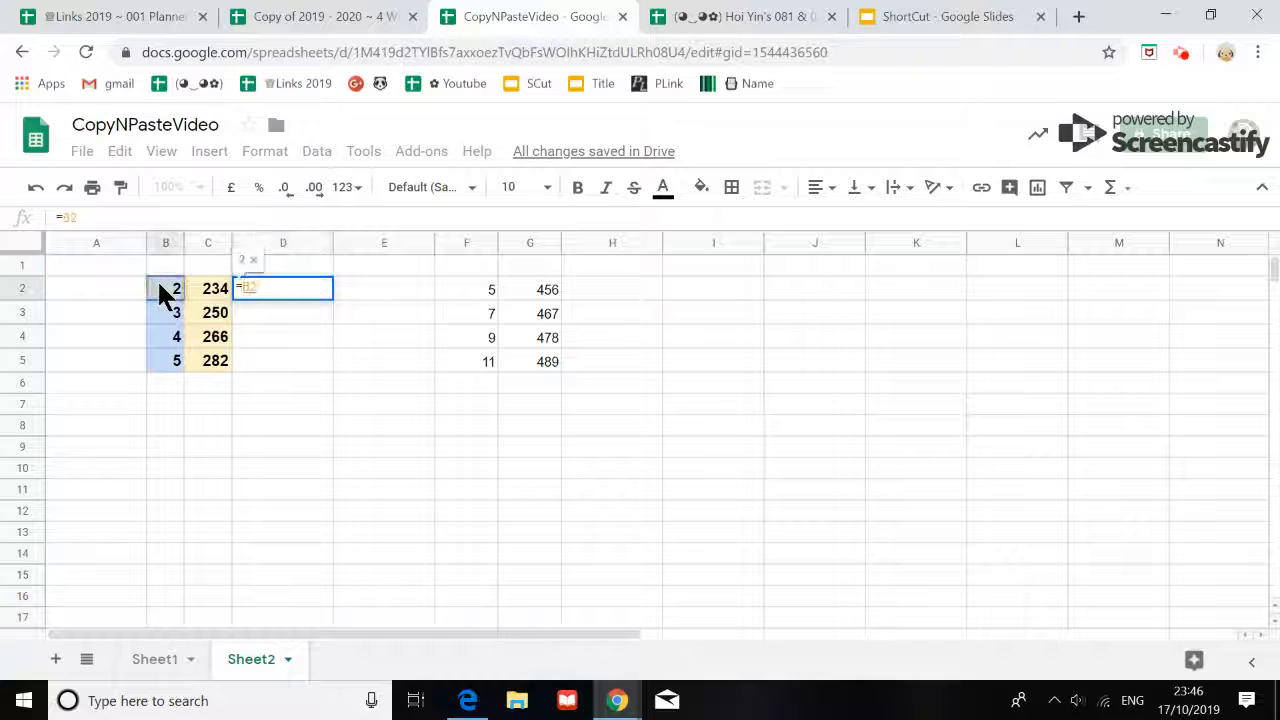
type("+")
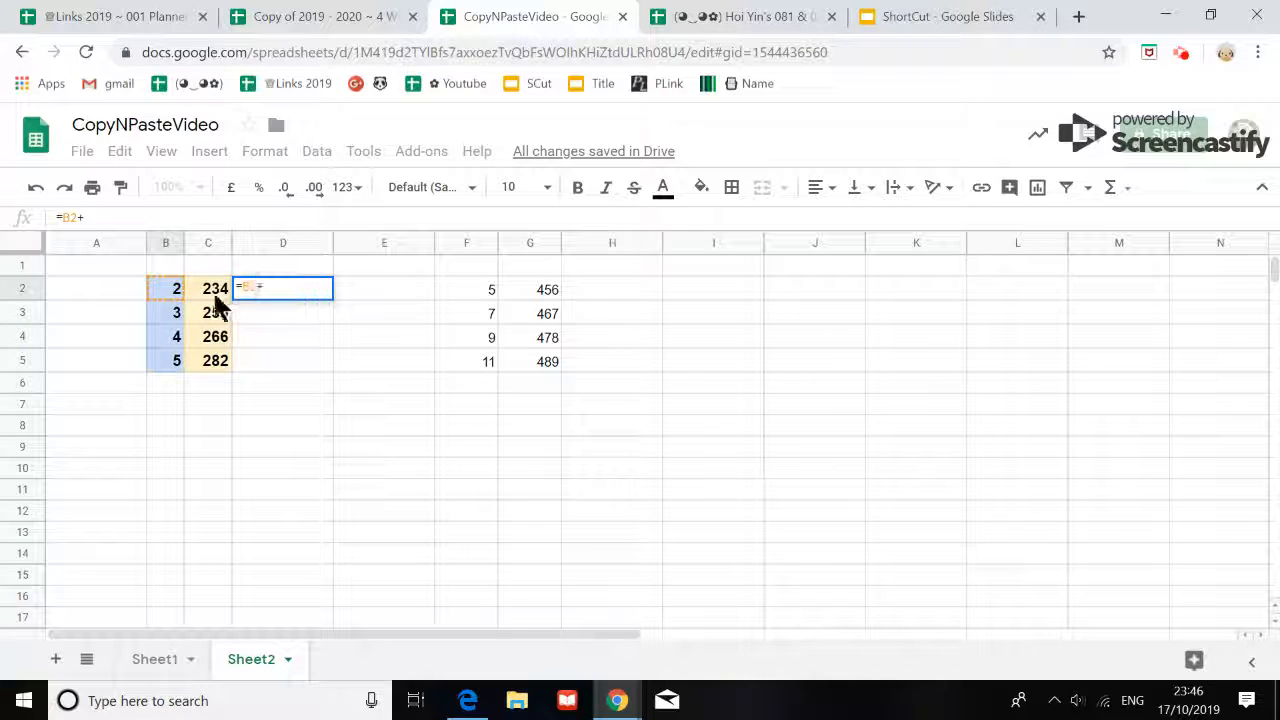
left_click(215, 295)
key("Return")
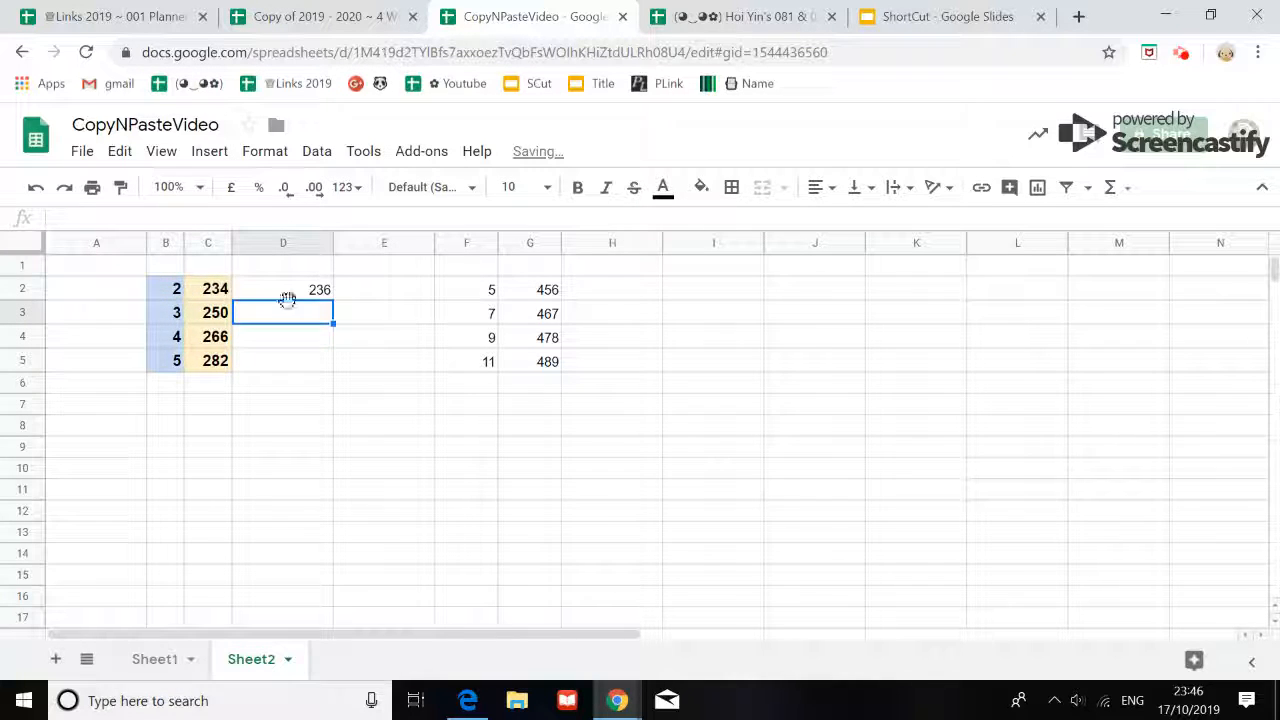
Fill the addition formula from D2 down to D5
left_click(316, 292)
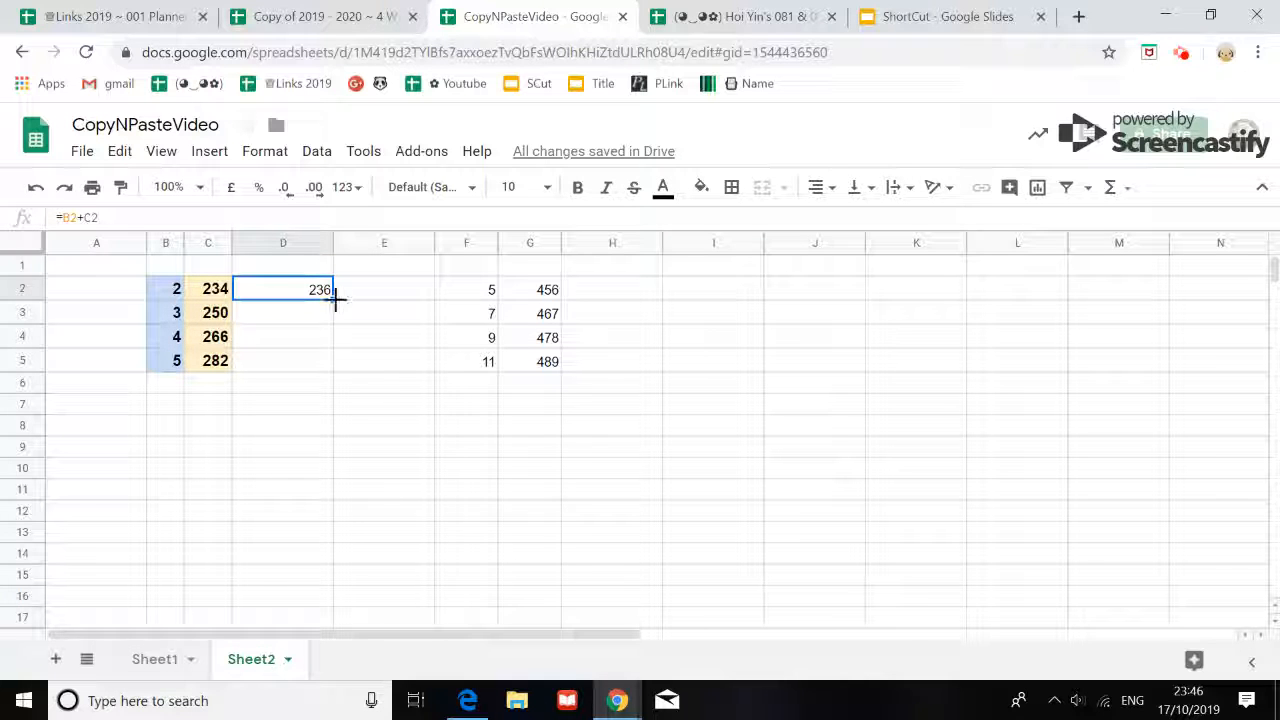
left_click_drag(335, 298, 334, 365)
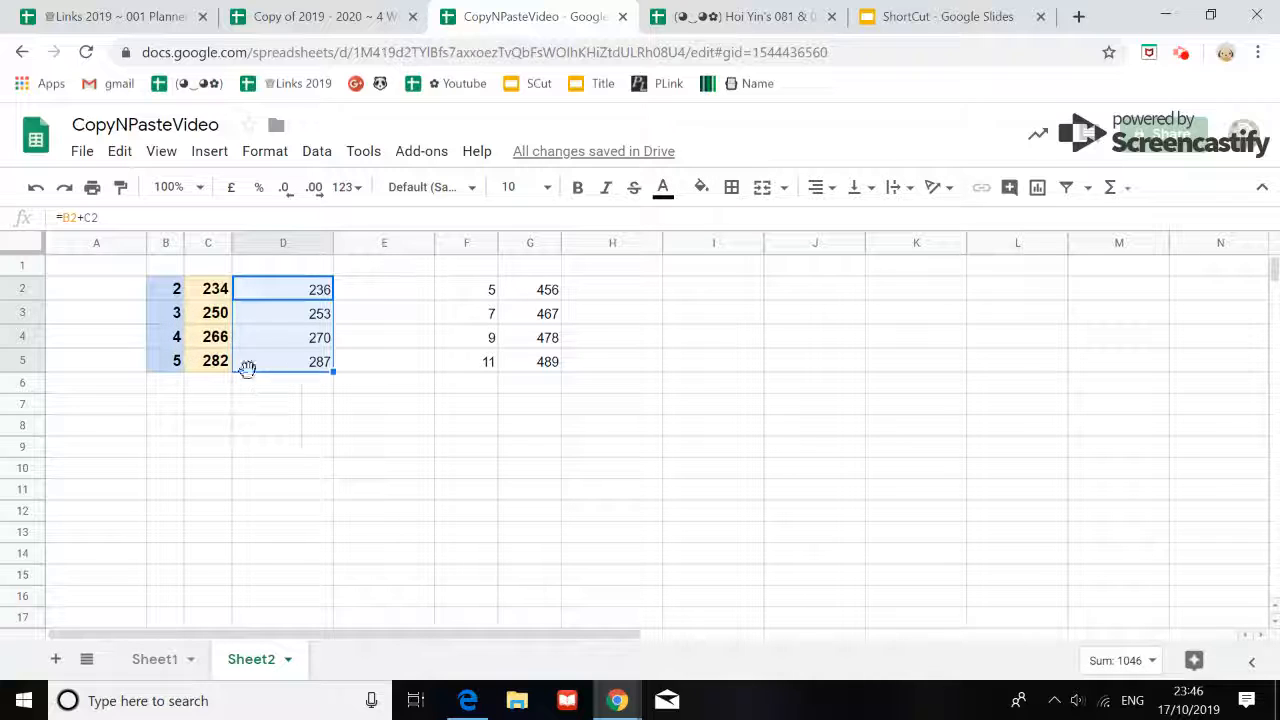
left_click(376, 411)
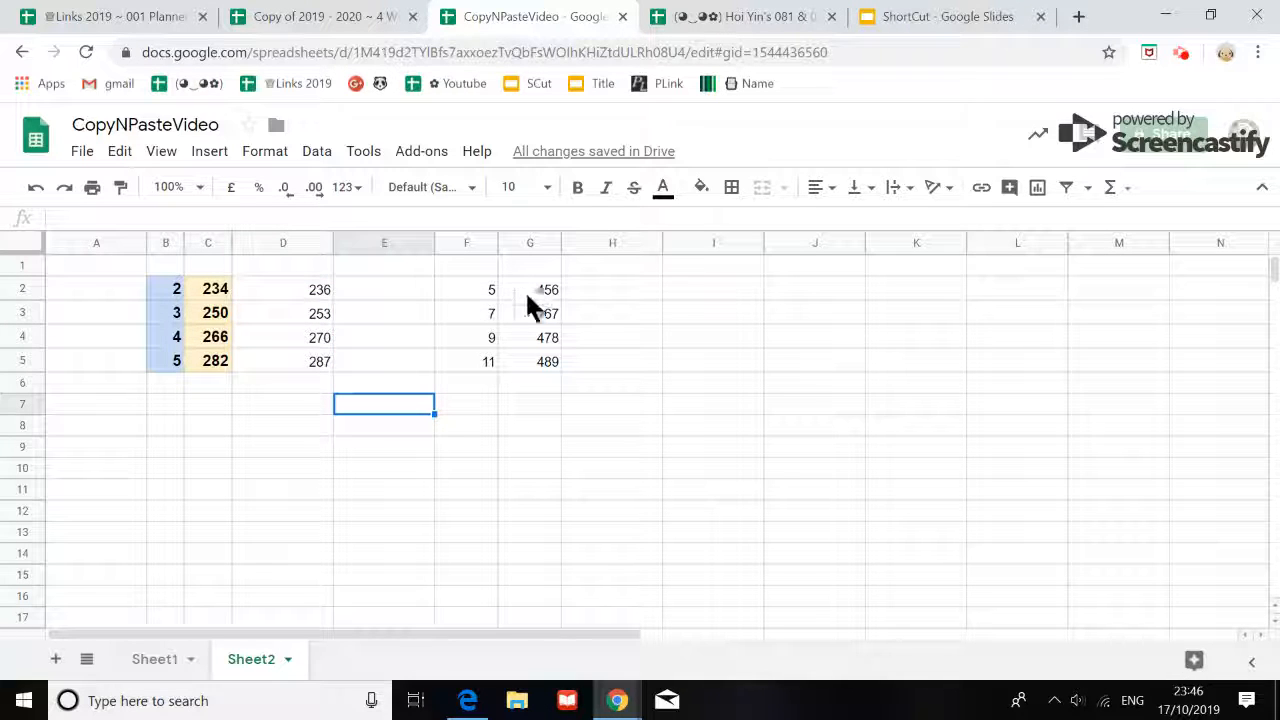
Copy the formulas in D2:D5, paste them into H2:H5, and check the formula in H2
left_click_drag(289, 290, 296, 362)
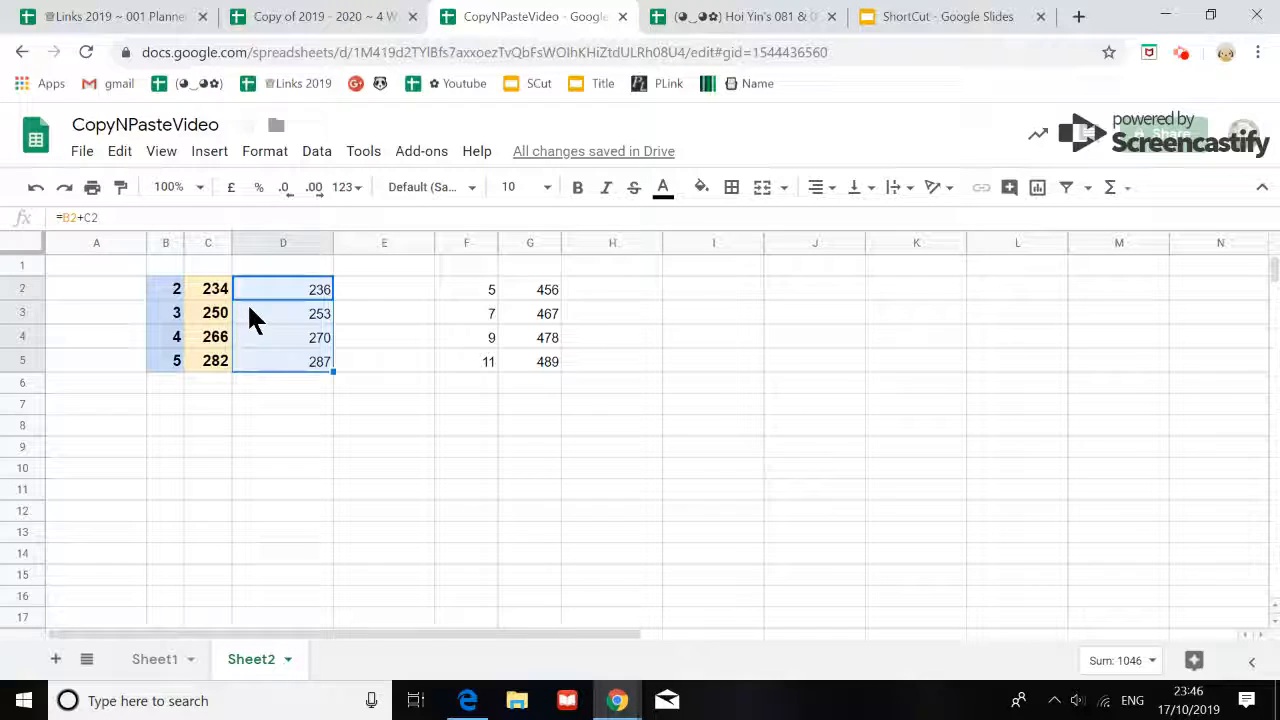
key("ctrl+c")
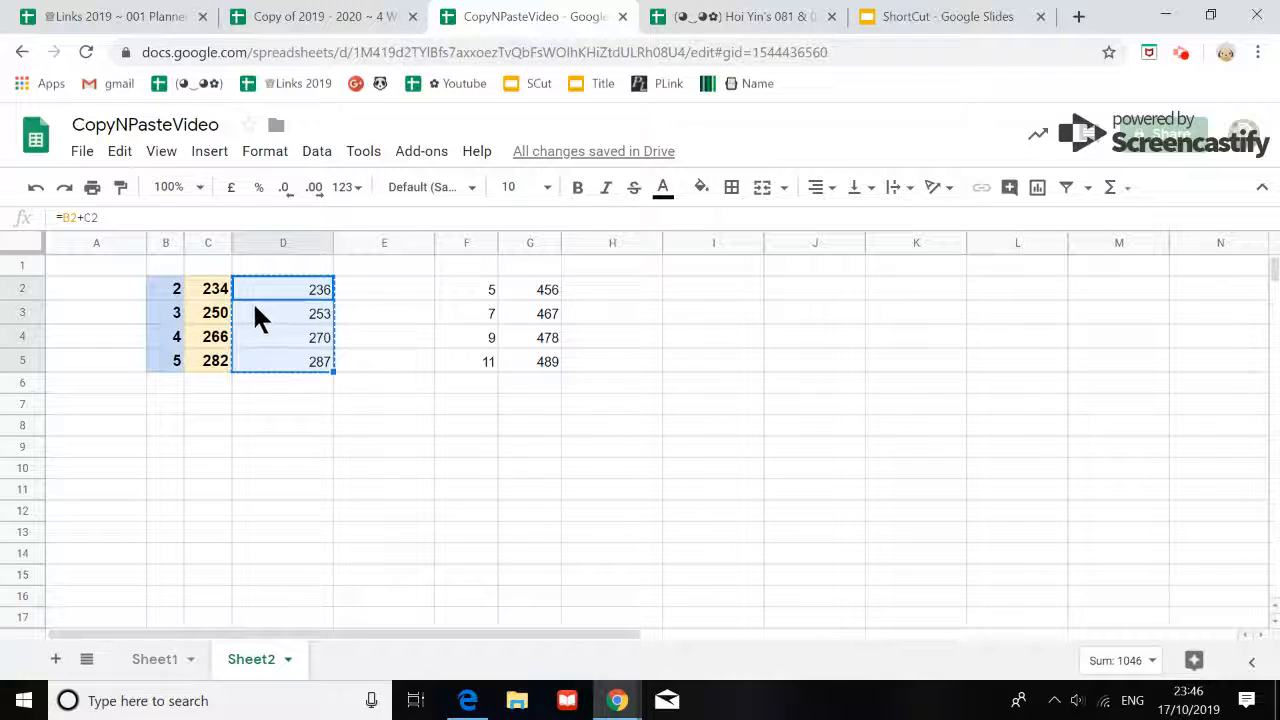
left_click(937, 20)
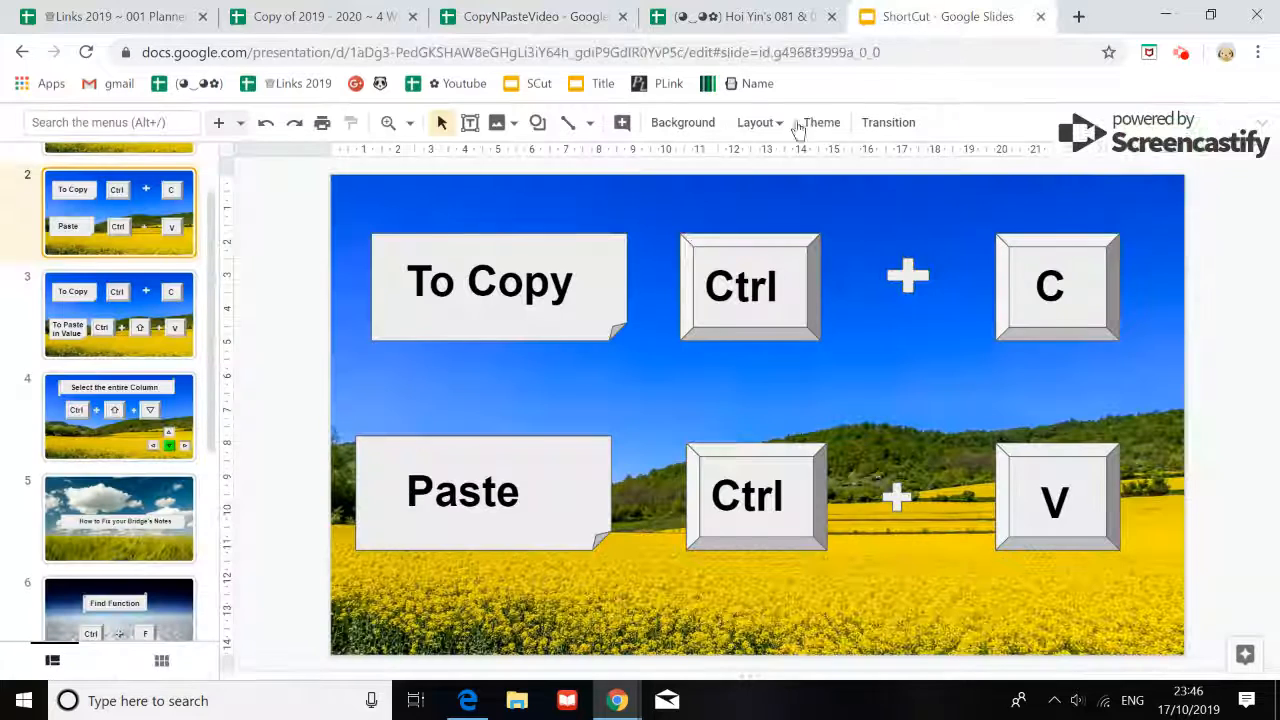
left_click(510, 17)
left_click(586, 294)
key("ctrl+v")
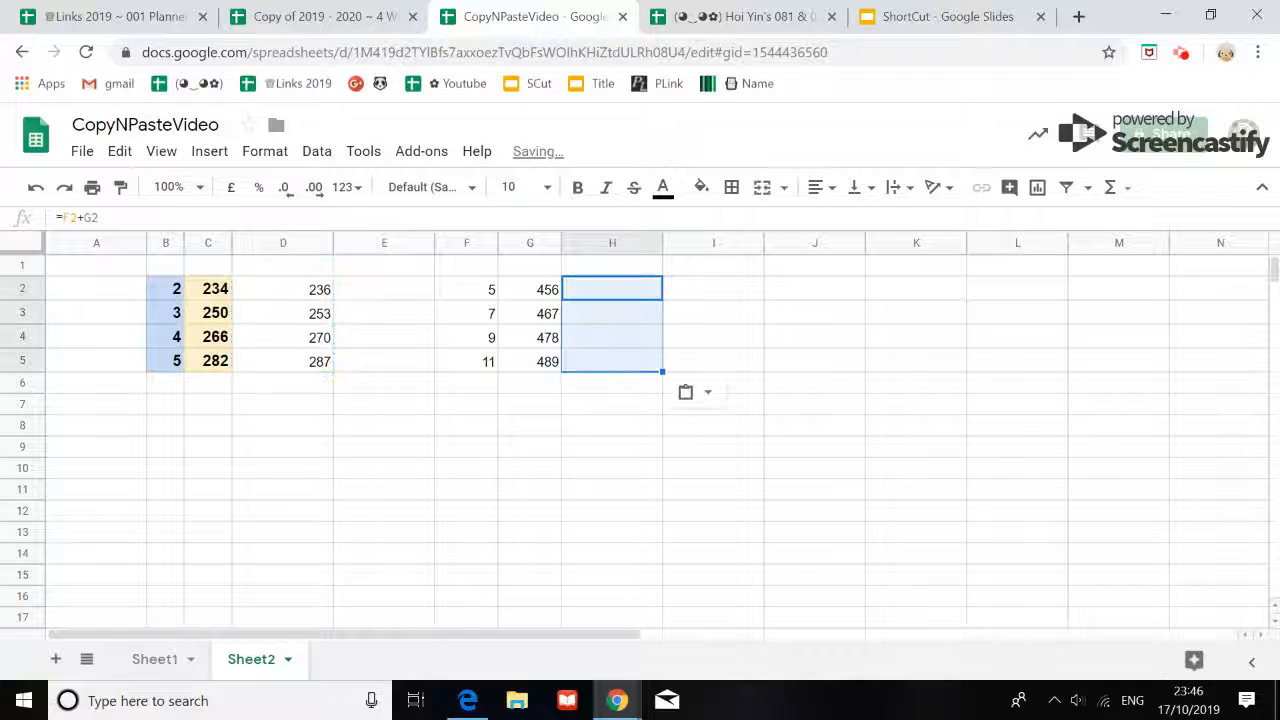
left_click(616, 298)
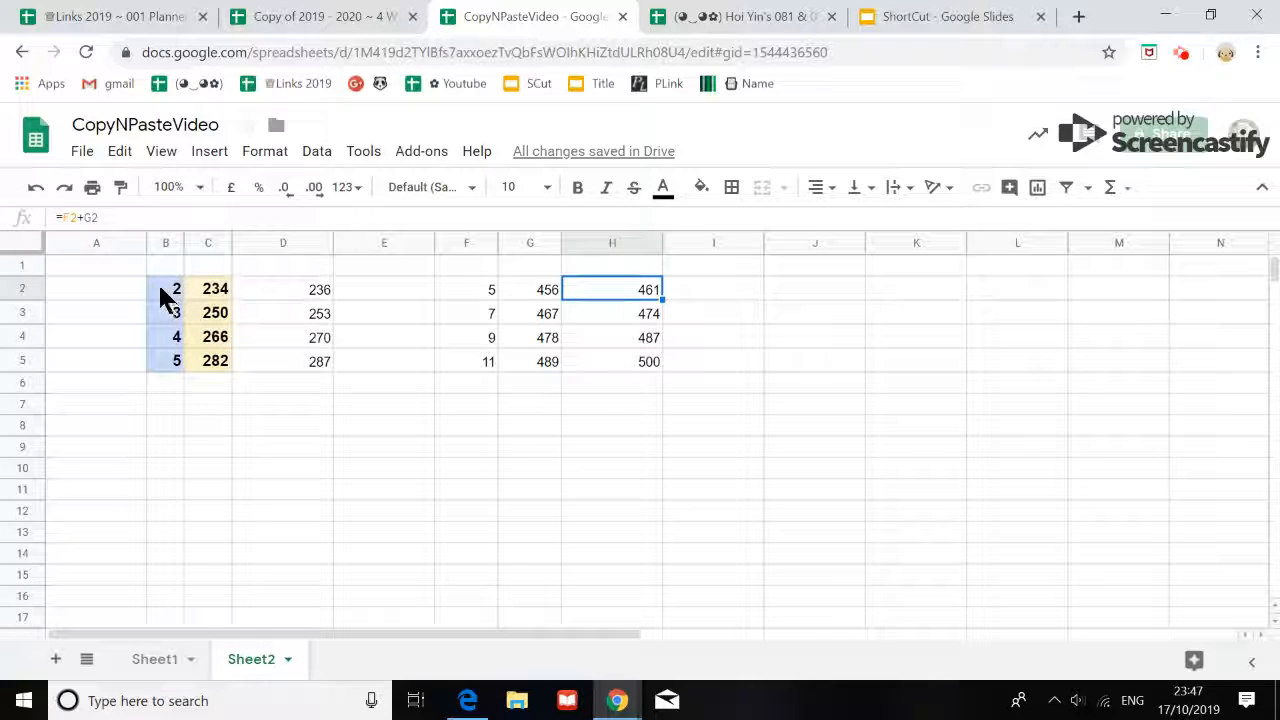
Use Paint format to apply the formatting of B2:C5 to the numbers in F2:G5
left_click_drag(165, 289, 217, 364)
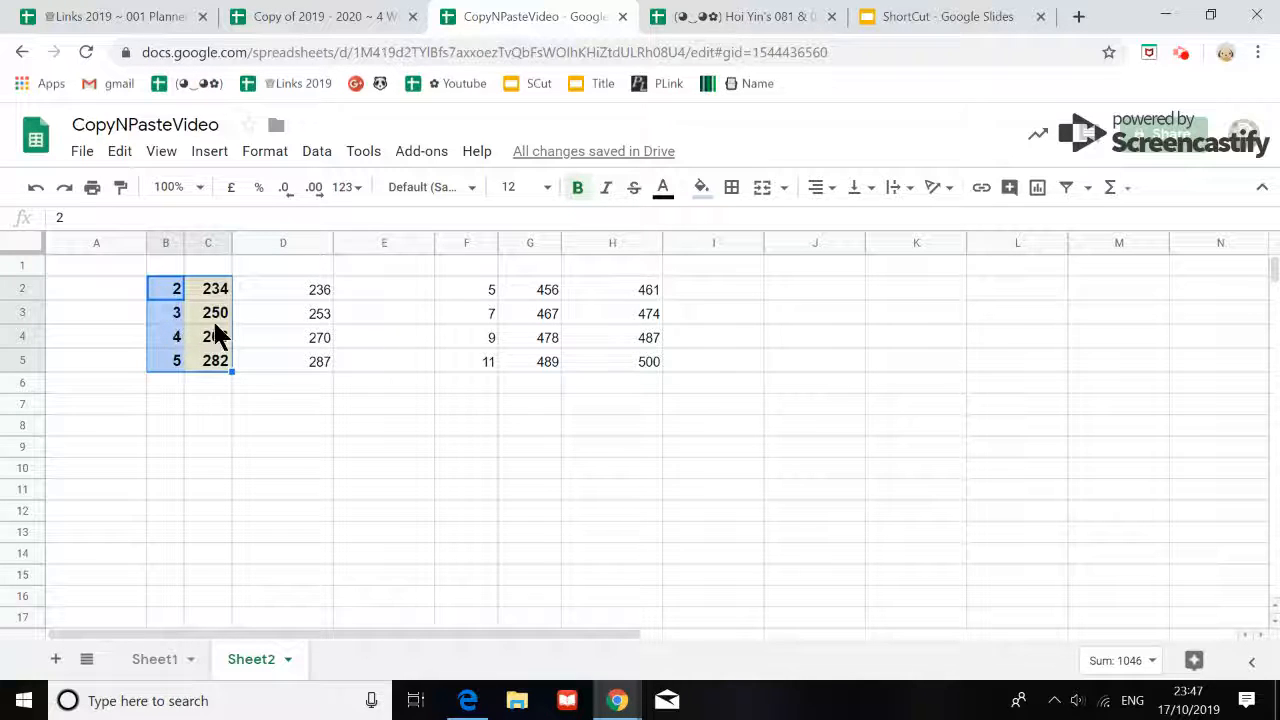
left_click(119, 190)
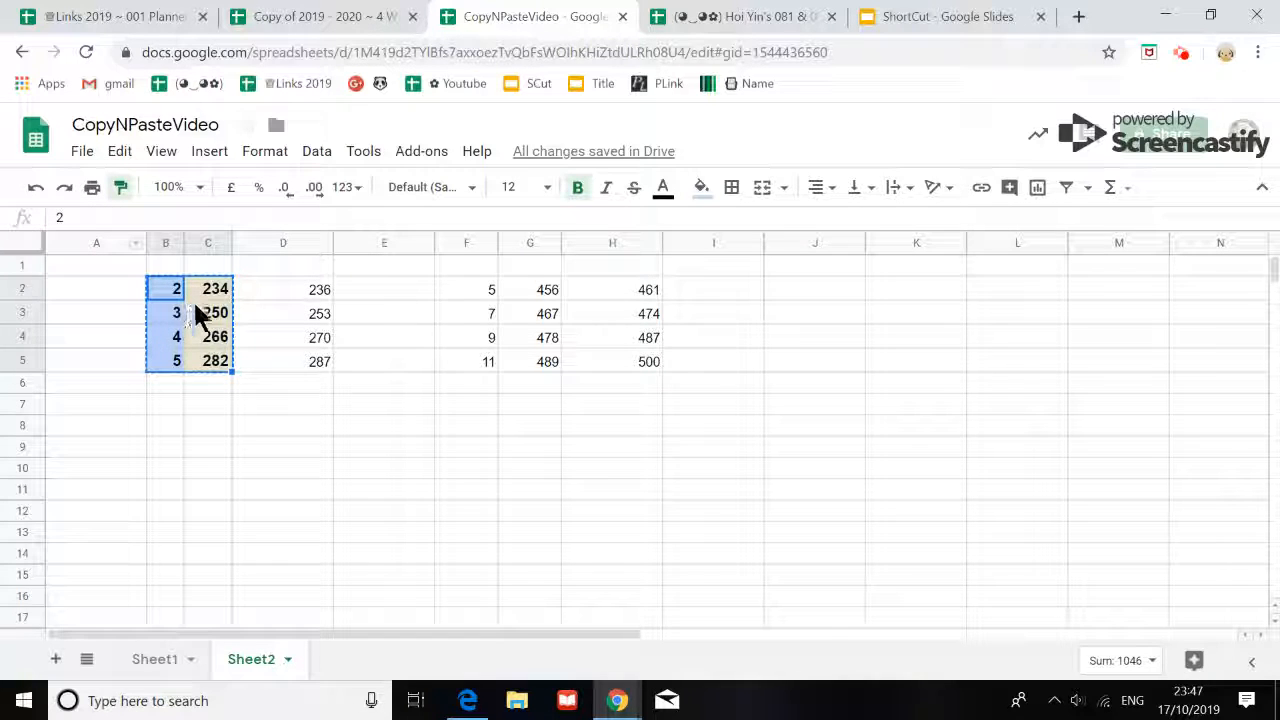
left_click(452, 292)
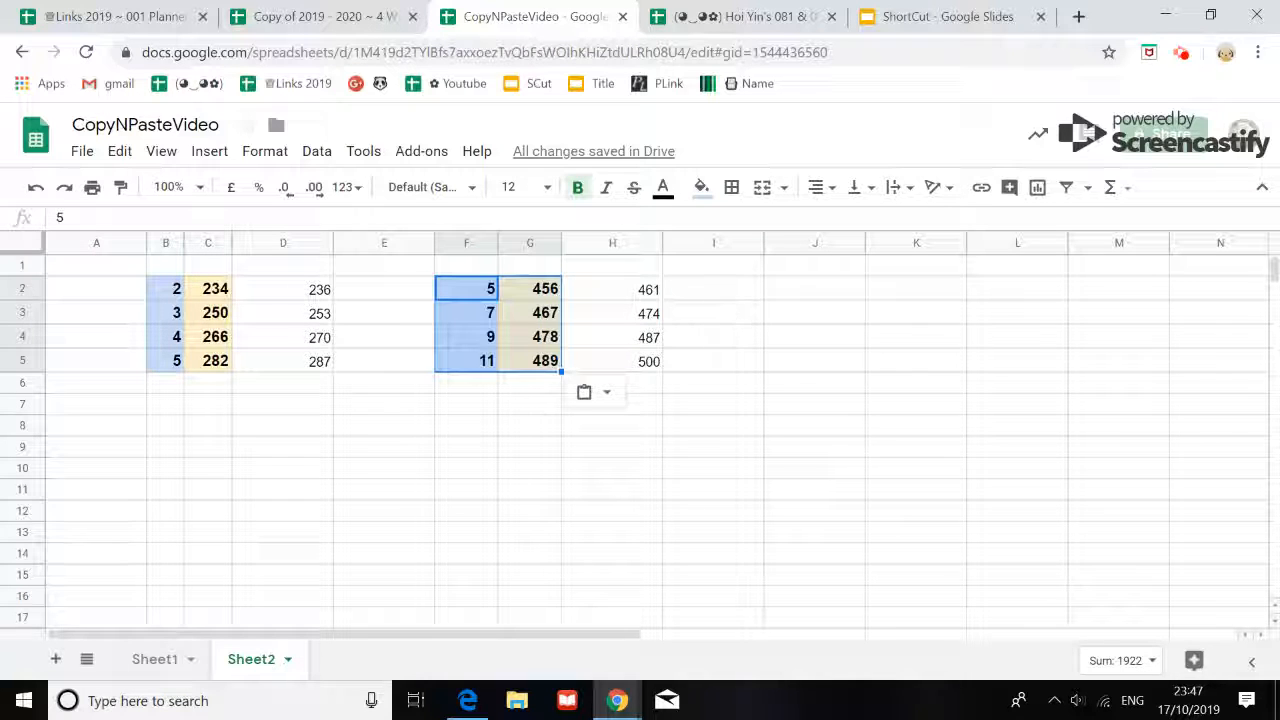
Narrow columns D, F, G and H so they fit their numbers more closely
left_click(288, 243)
left_click_drag(333, 243, 278, 245)
left_click_drag(424, 248, 490, 243)
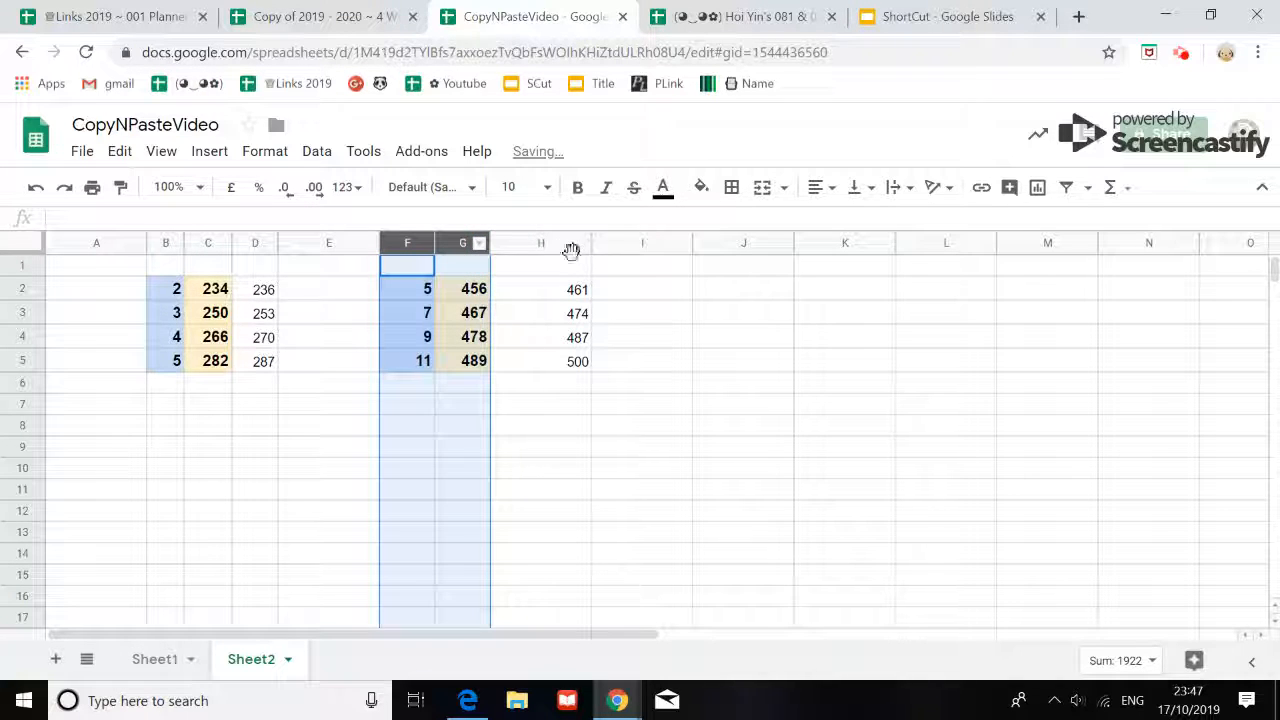
left_click_drag(590, 243, 538, 243)
left_click(596, 322)
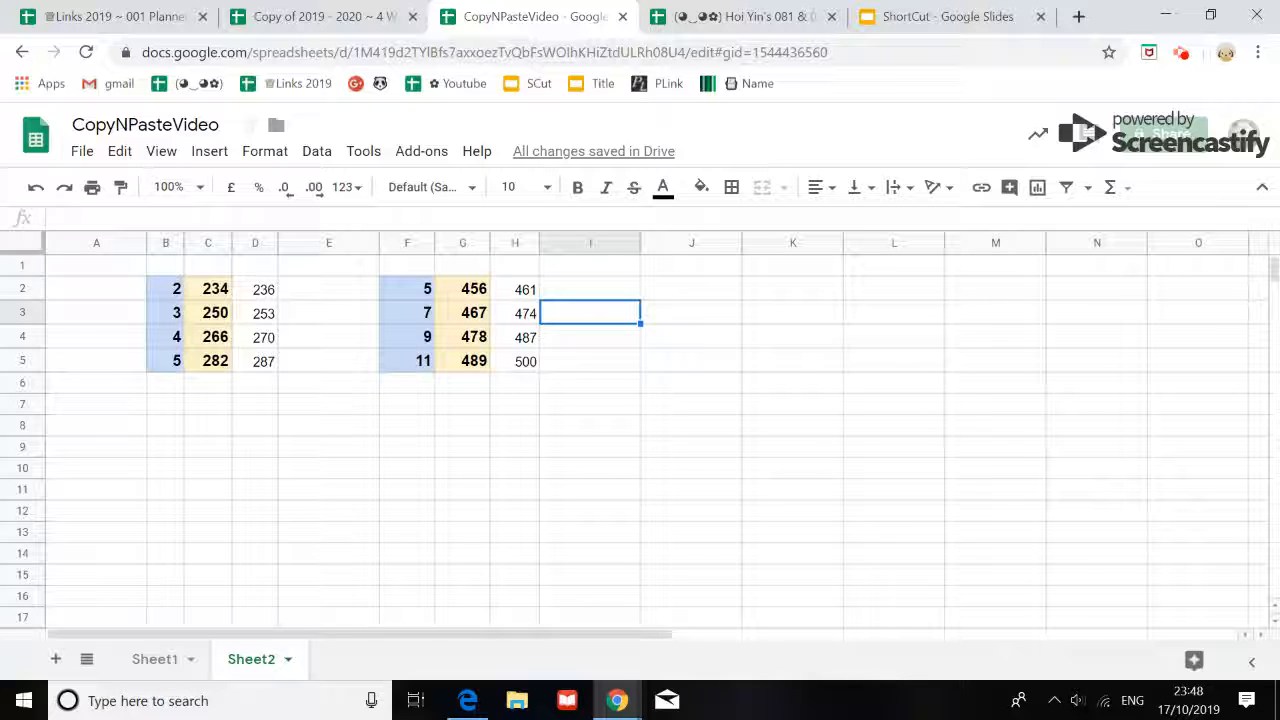
left_click_drag(254, 292, 257, 382)
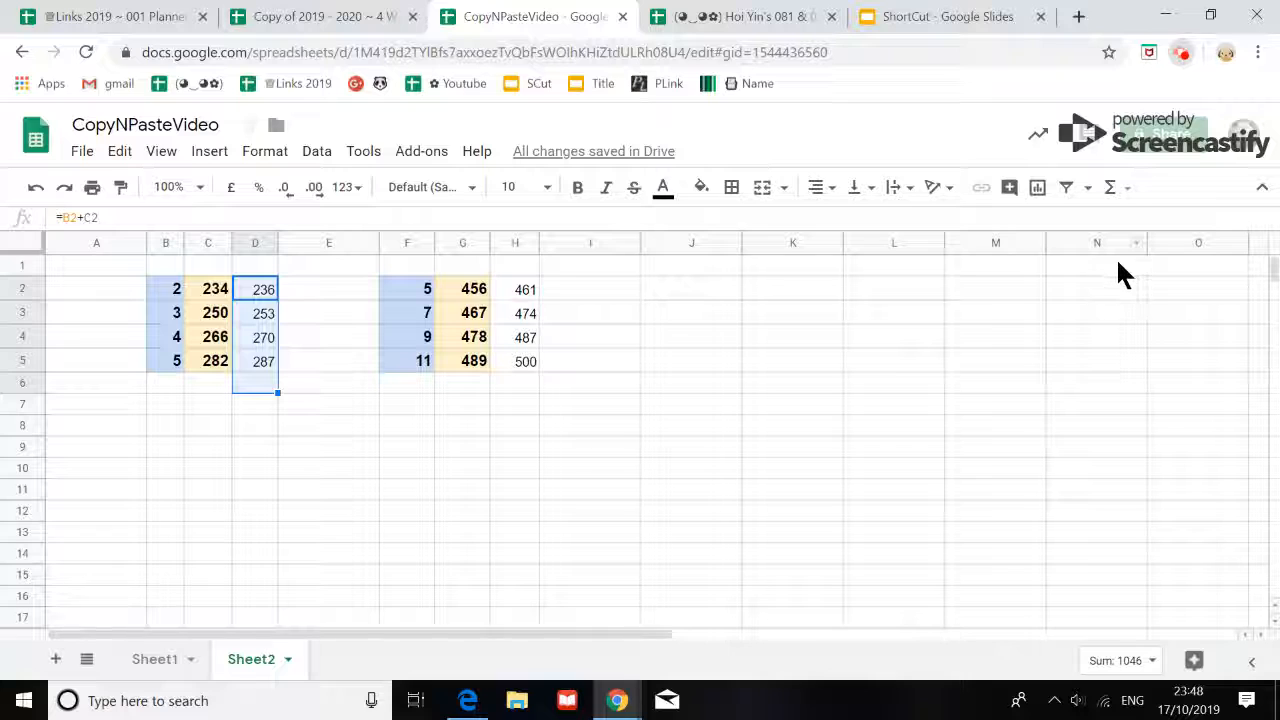
left_click(1060, 309)
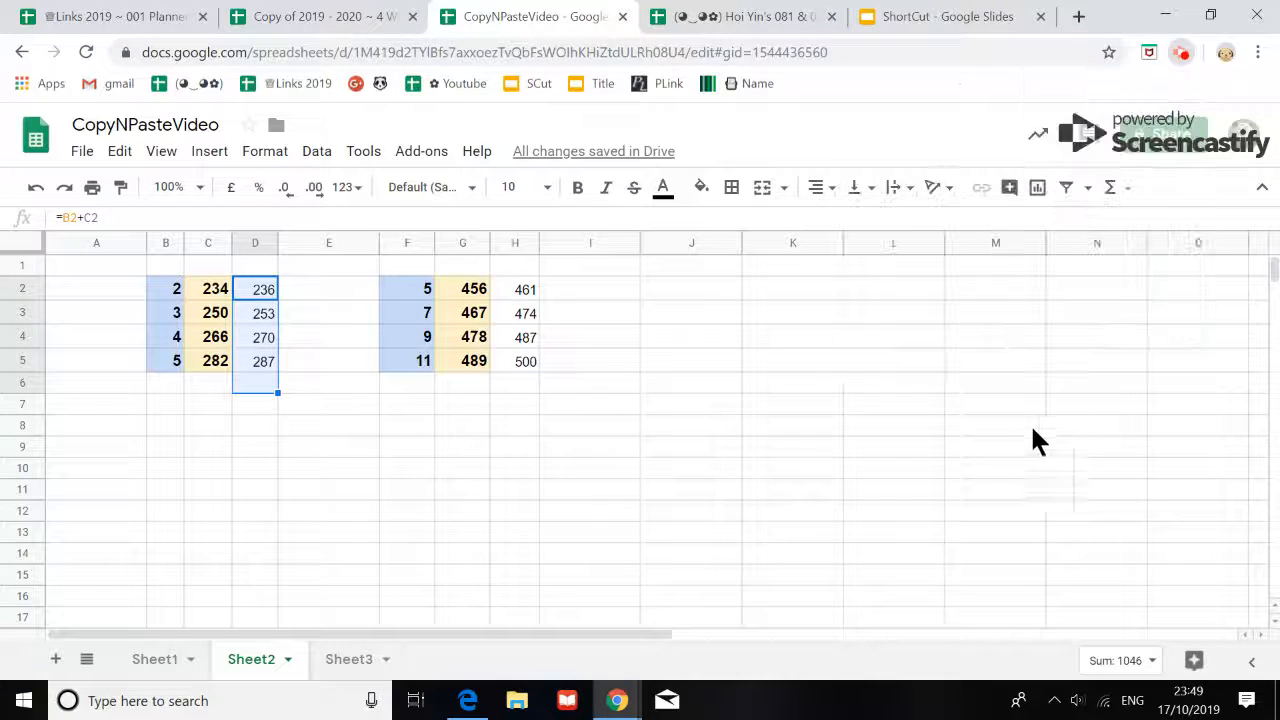
left_click(1034, 432)
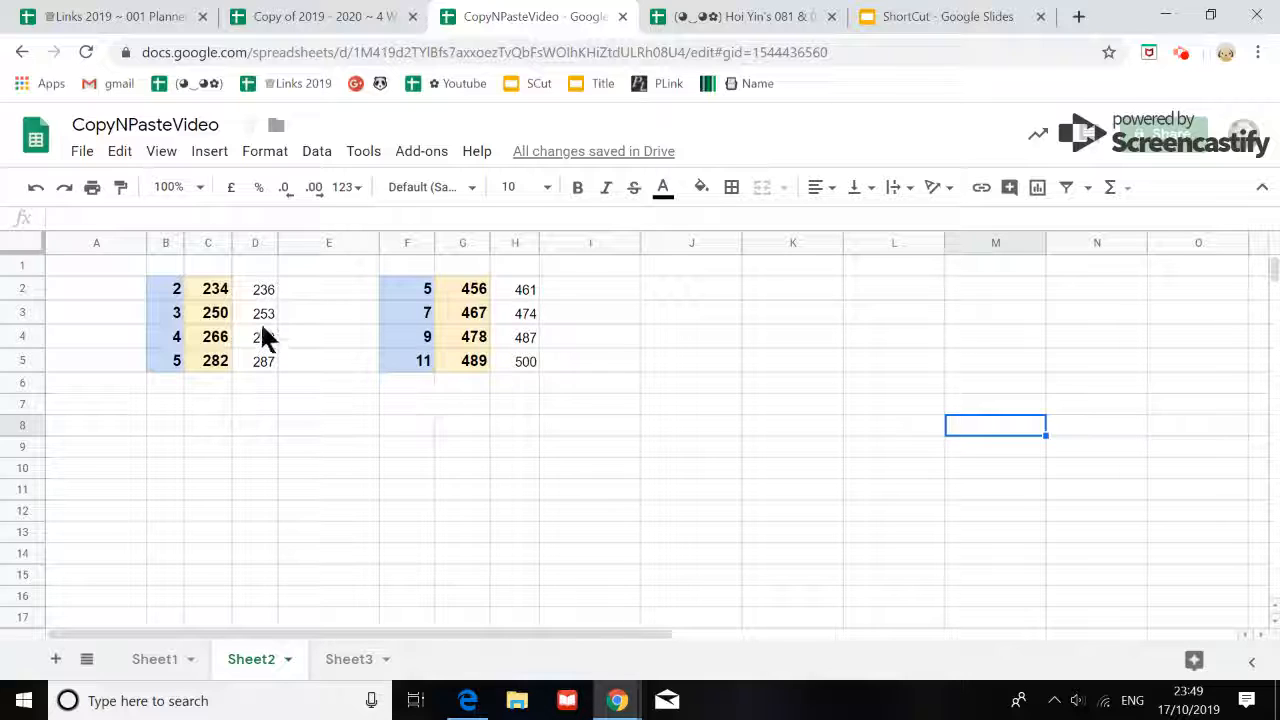
Copy the formulas in H2:H5 of Sheet2 into D3:D6 of Sheet3, and narrow column C there
left_click(518, 292)
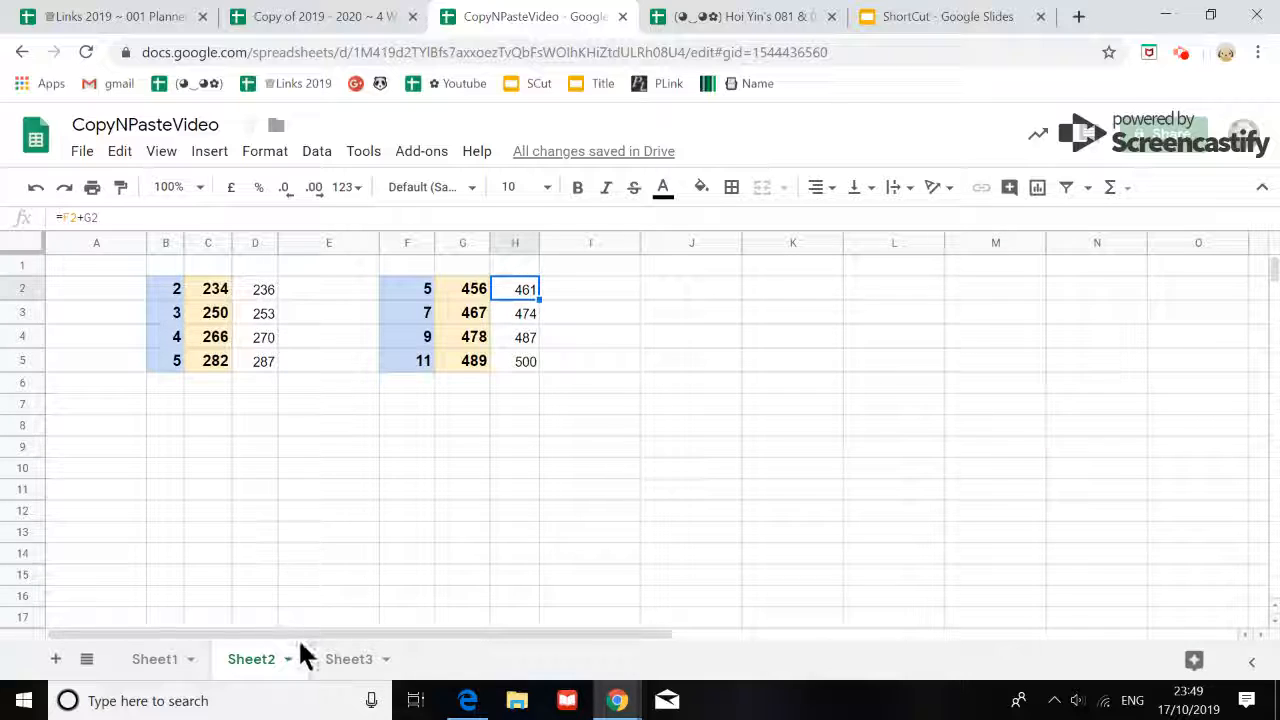
left_click_drag(520, 292, 511, 365)
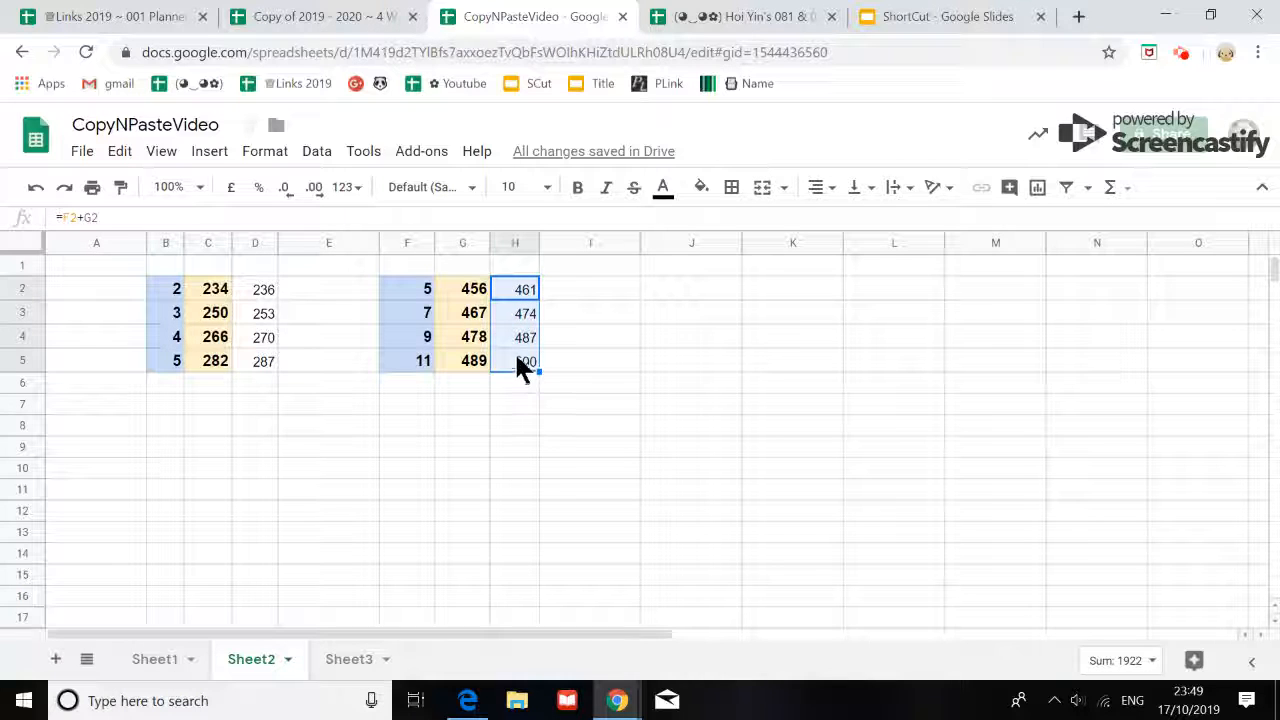
key("ctrl+c")
left_click(357, 677)
left_click(410, 308)
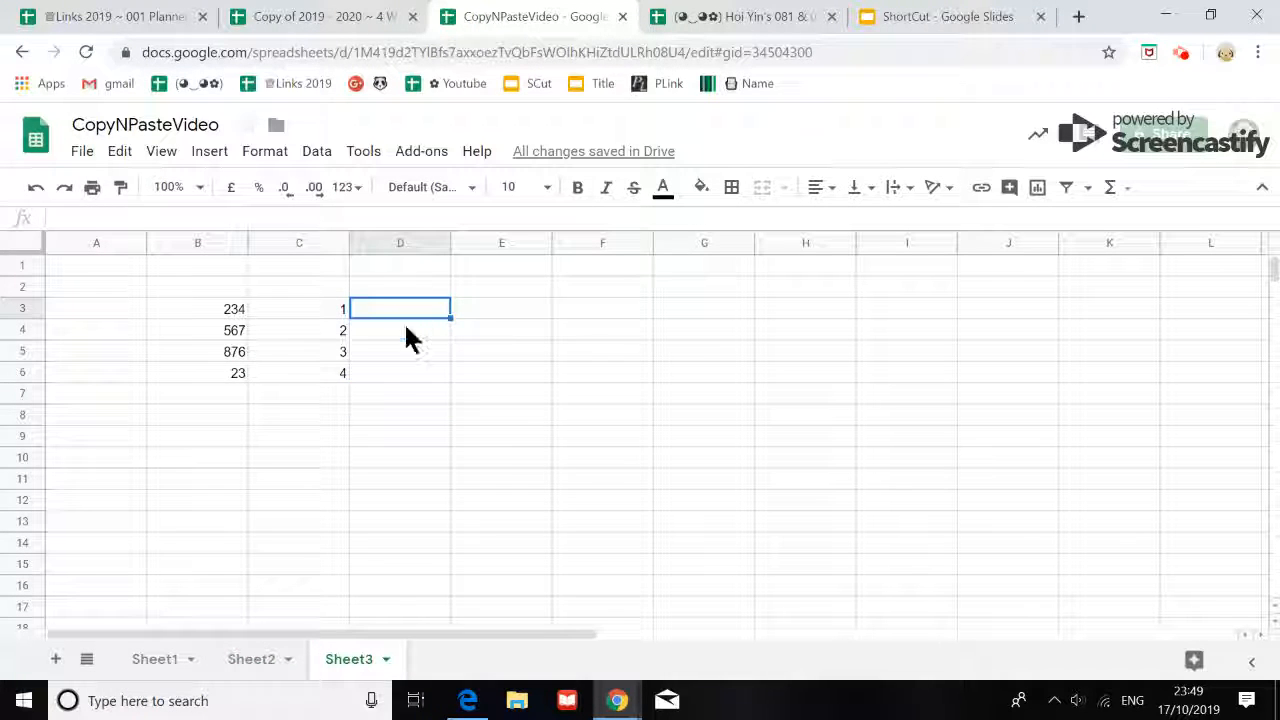
key("ctrl+v")
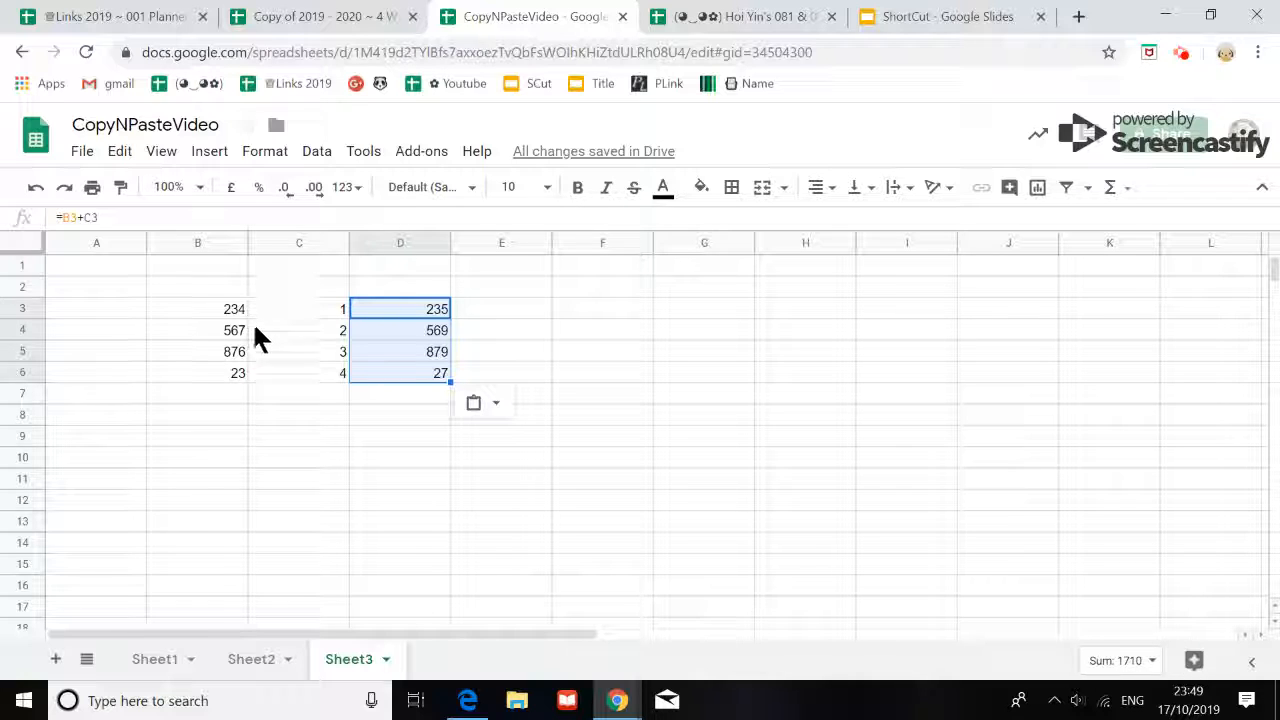
left_click_drag(349, 243, 300, 243)
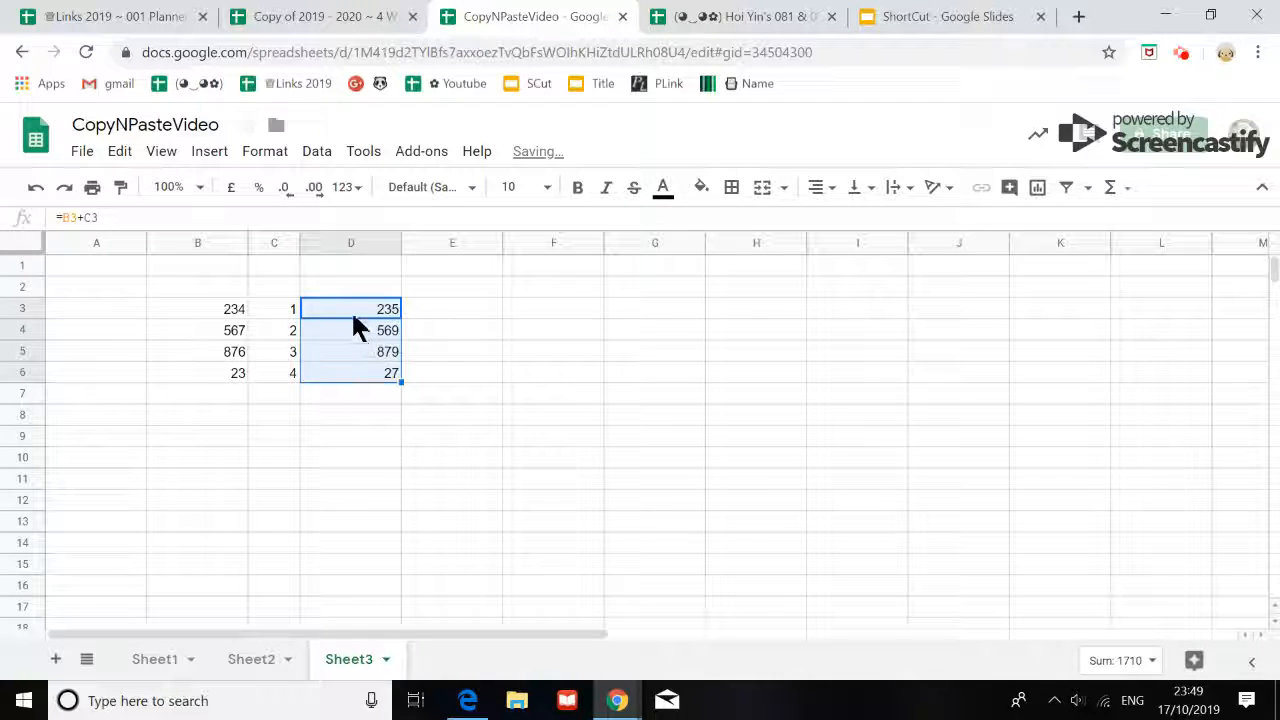
Switch to the other open spreadsheet and paste the copied sum formulas into C2:C5 of Sheet174
left_click(700, 20)
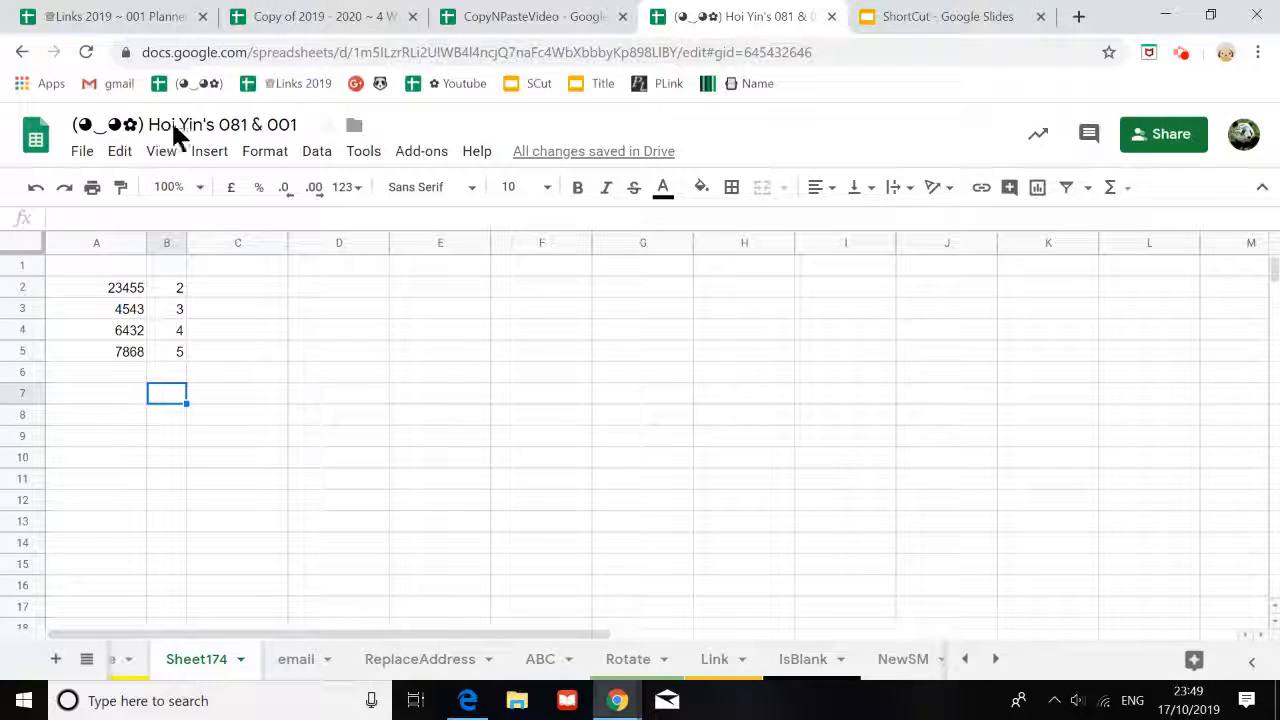
left_click(231, 287)
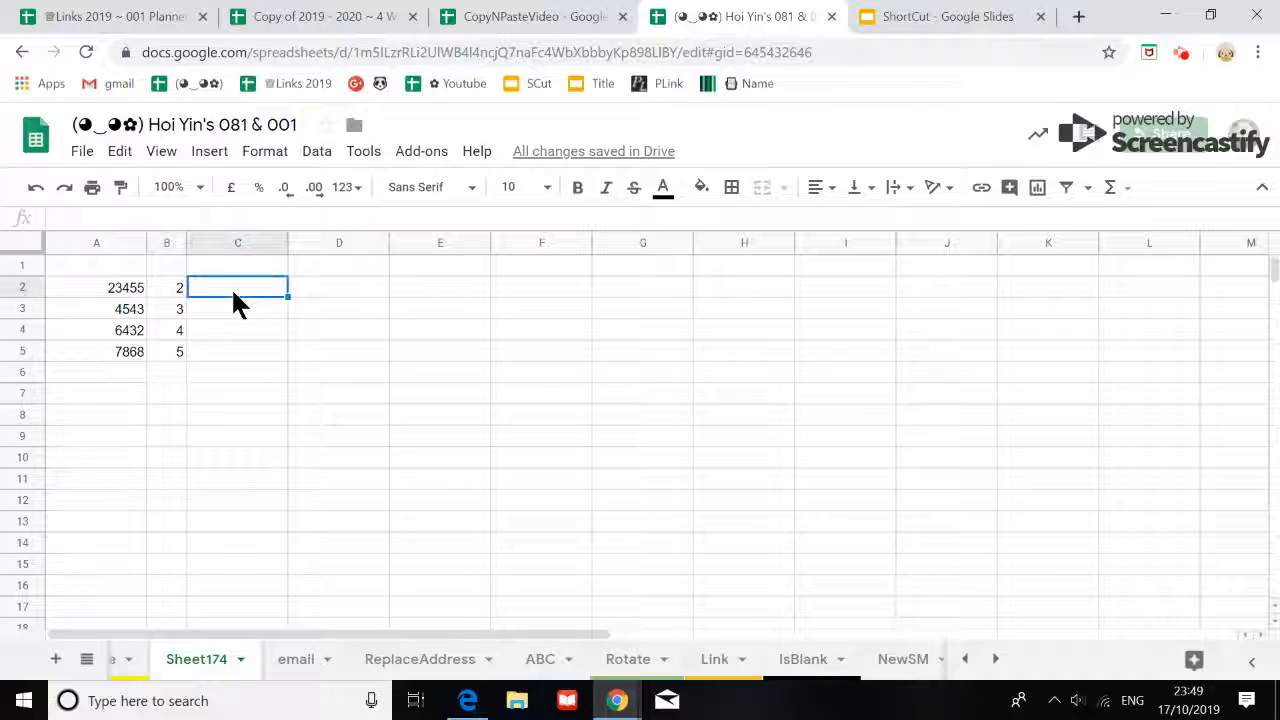
key("ctrl+v")
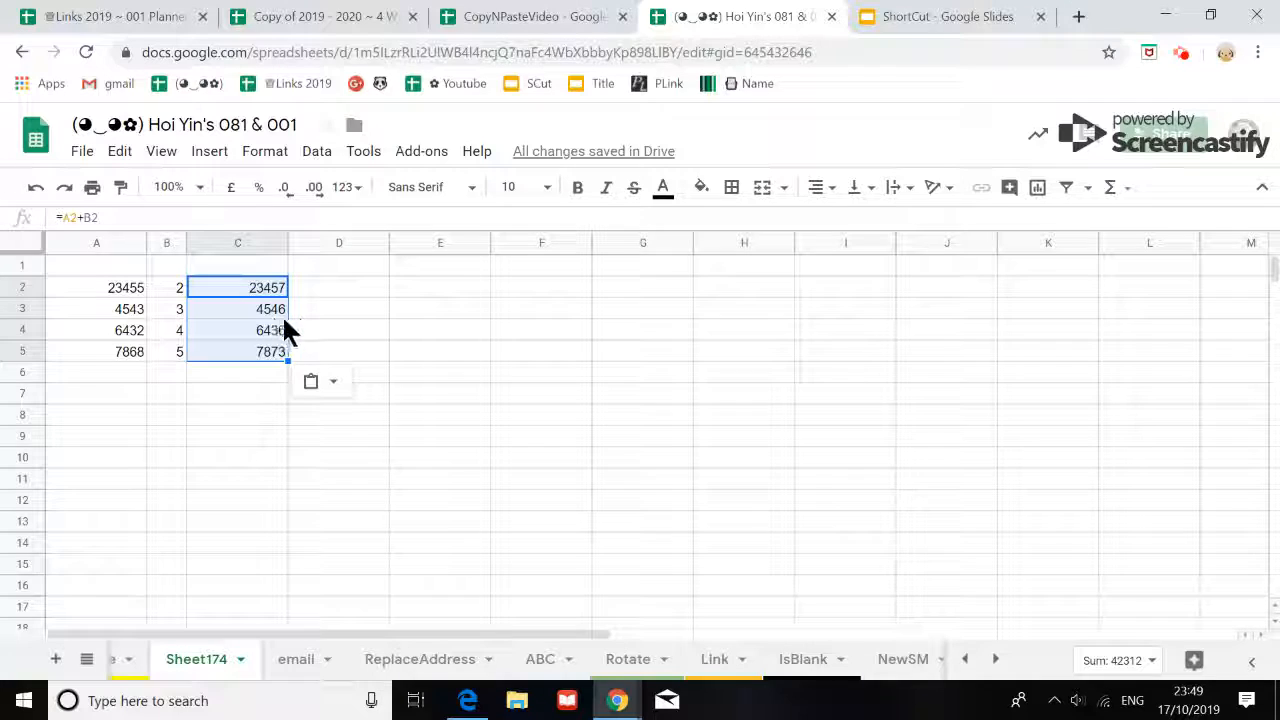
Return to CopyNPasteVideo and use Paint format to apply the formatting of B2:C5 in Sheet2 to B3:C6 in Sheet3
left_click(523, 25)
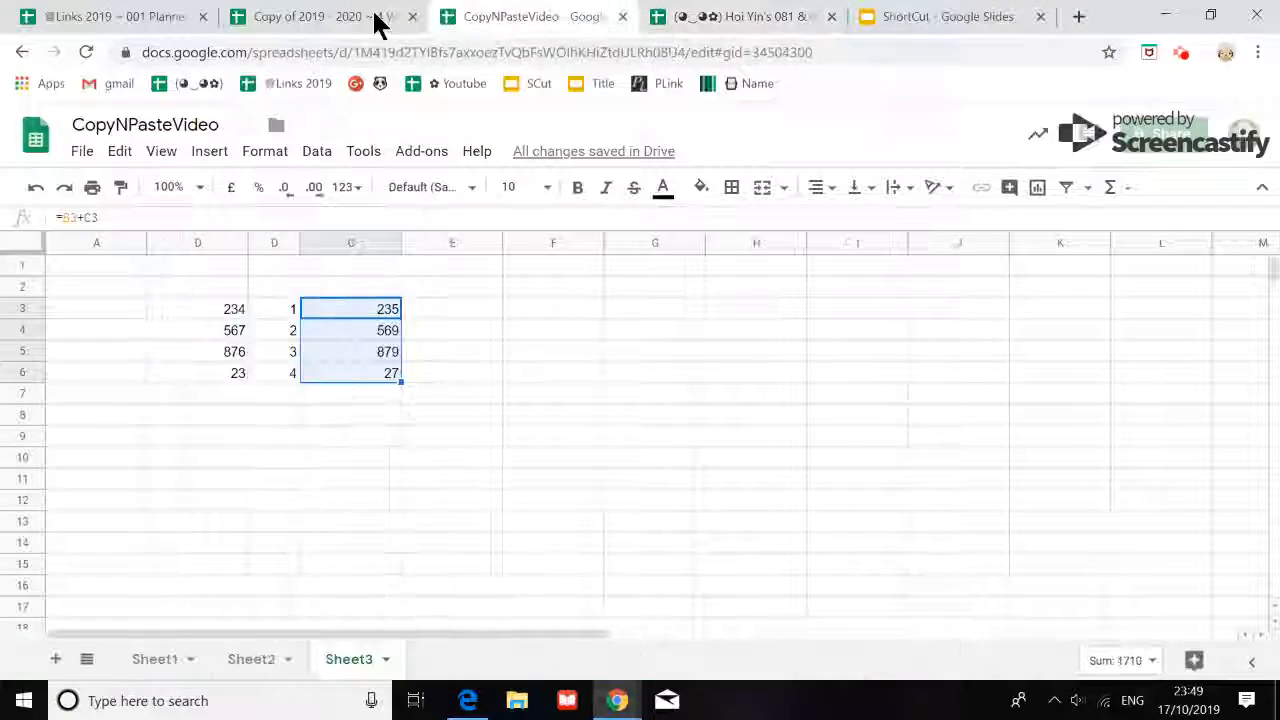
left_click(331, 20)
left_click(445, 20)
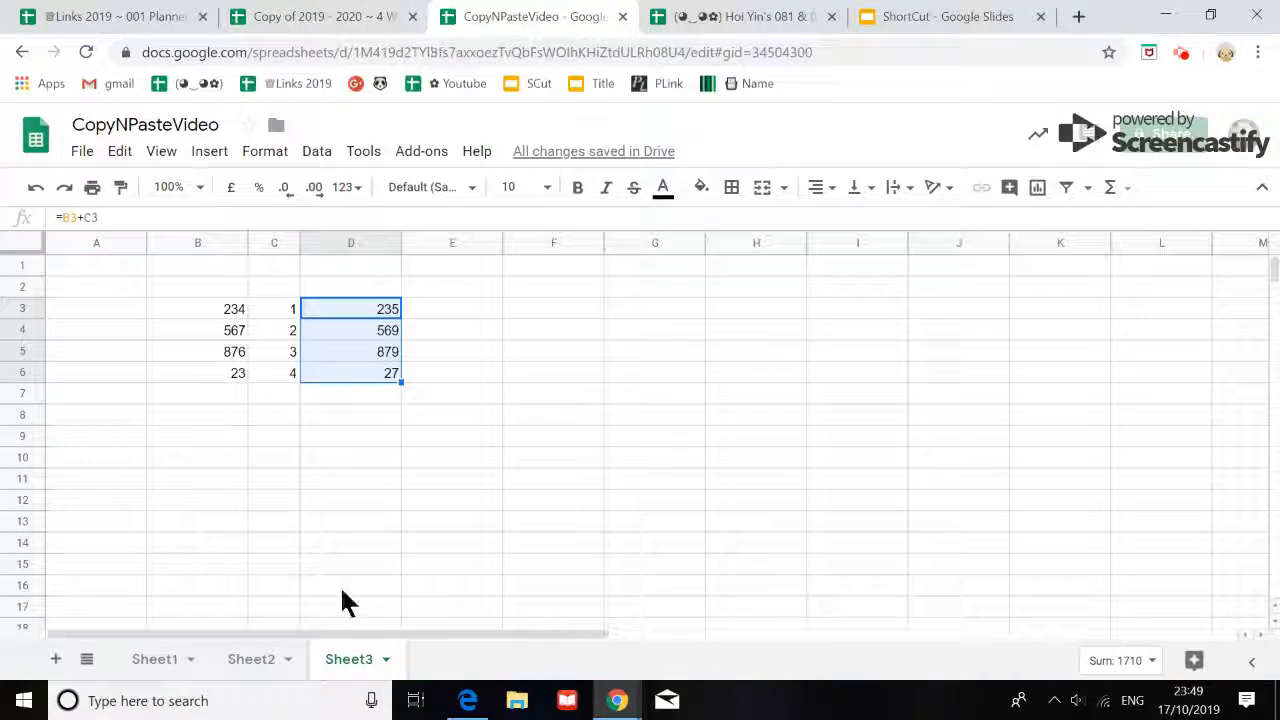
left_click(262, 659)
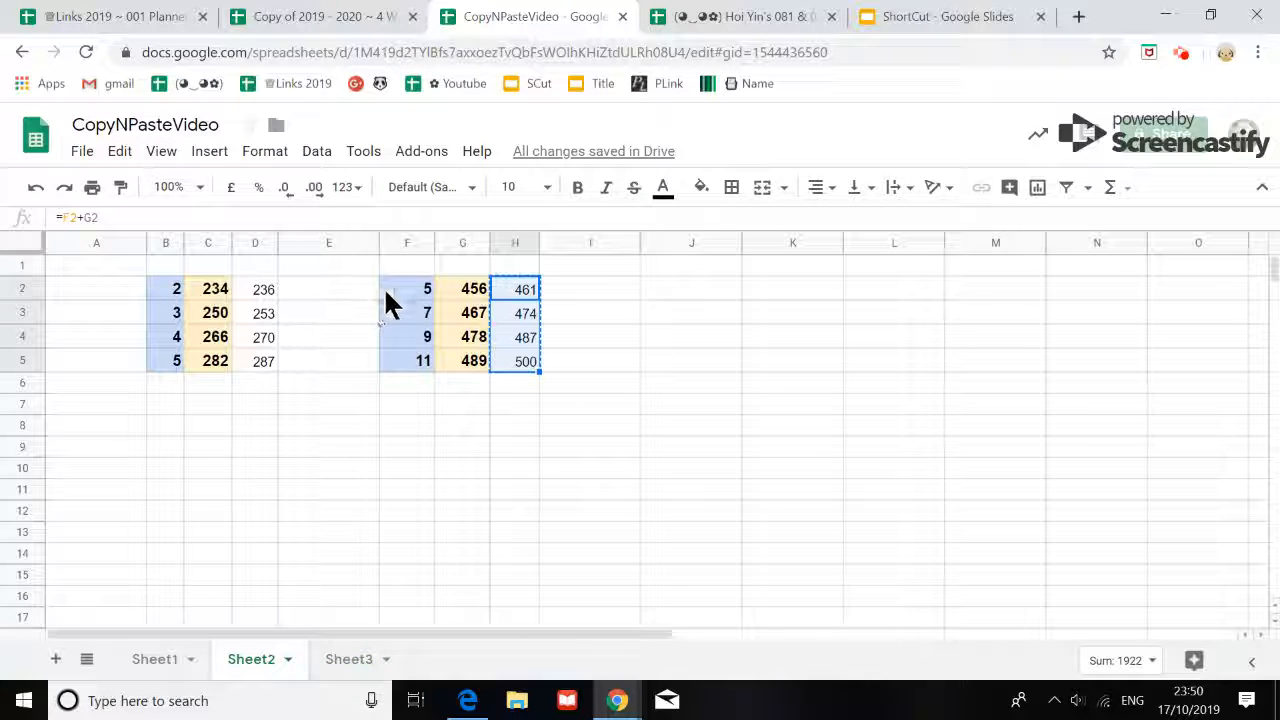
left_click_drag(157, 283, 206, 362)
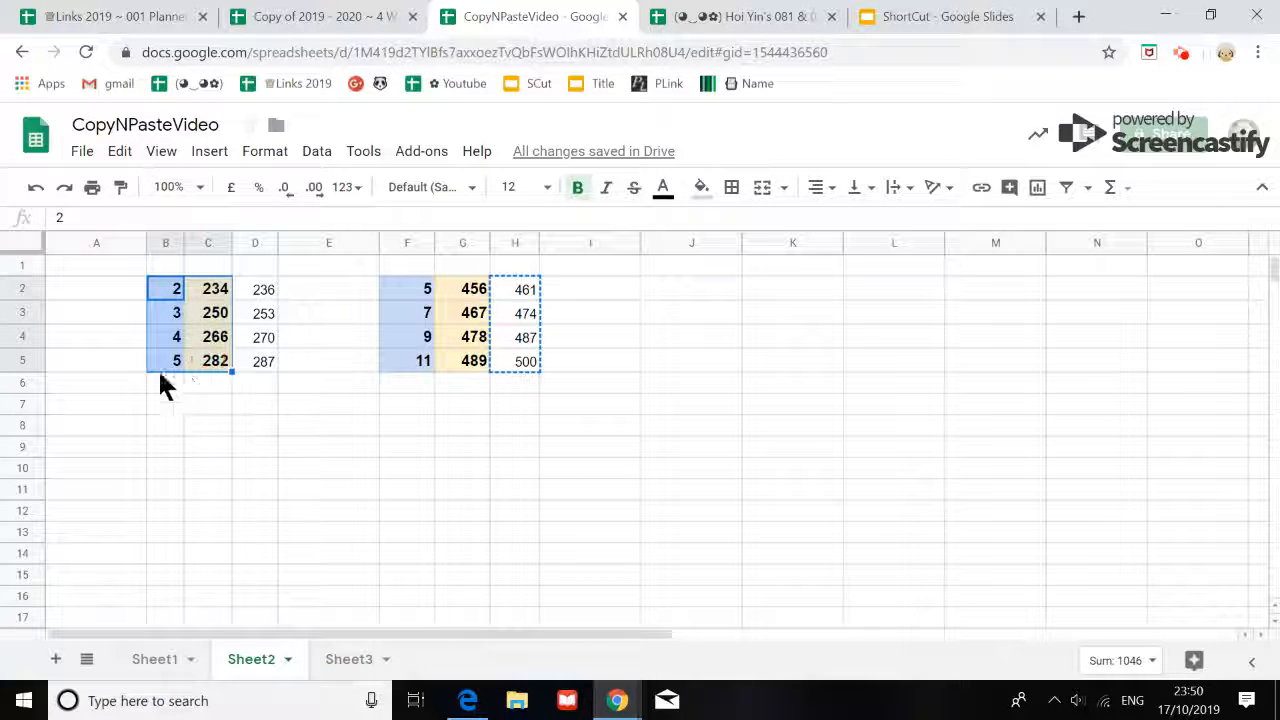
left_click(120, 188)
left_click(360, 664)
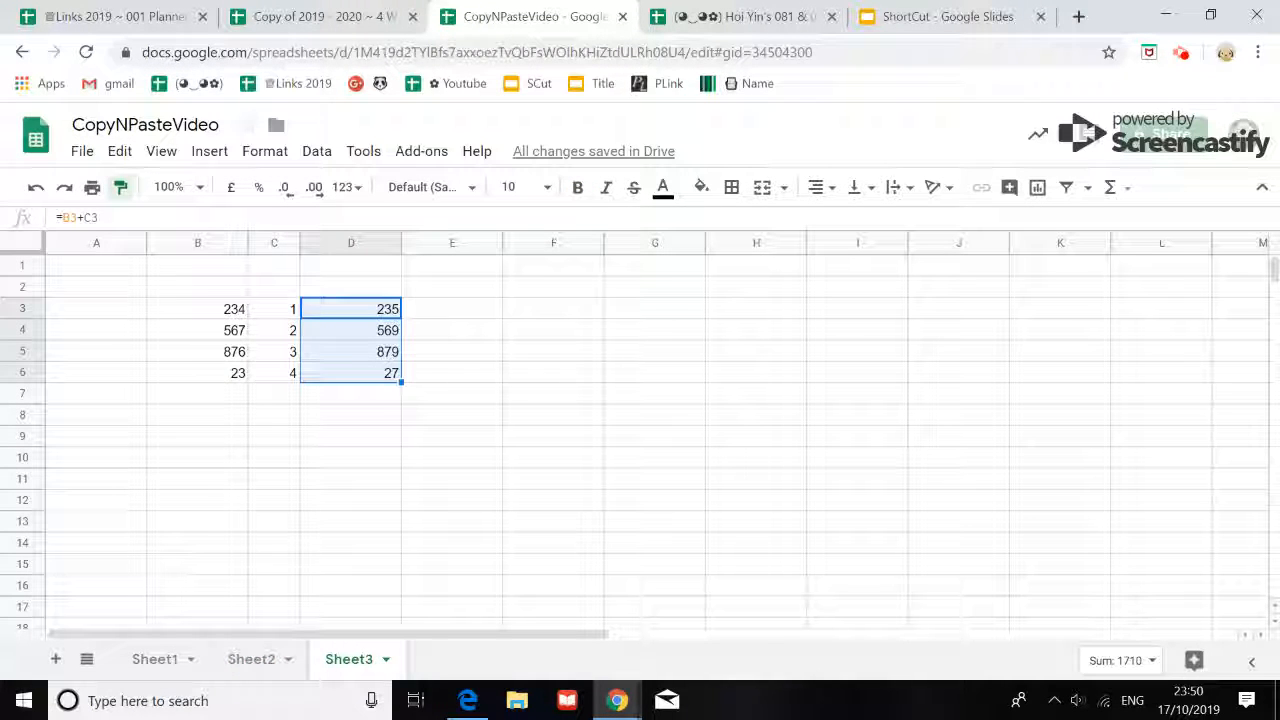
left_click_drag(204, 303, 285, 380)
key("ctrl+c")
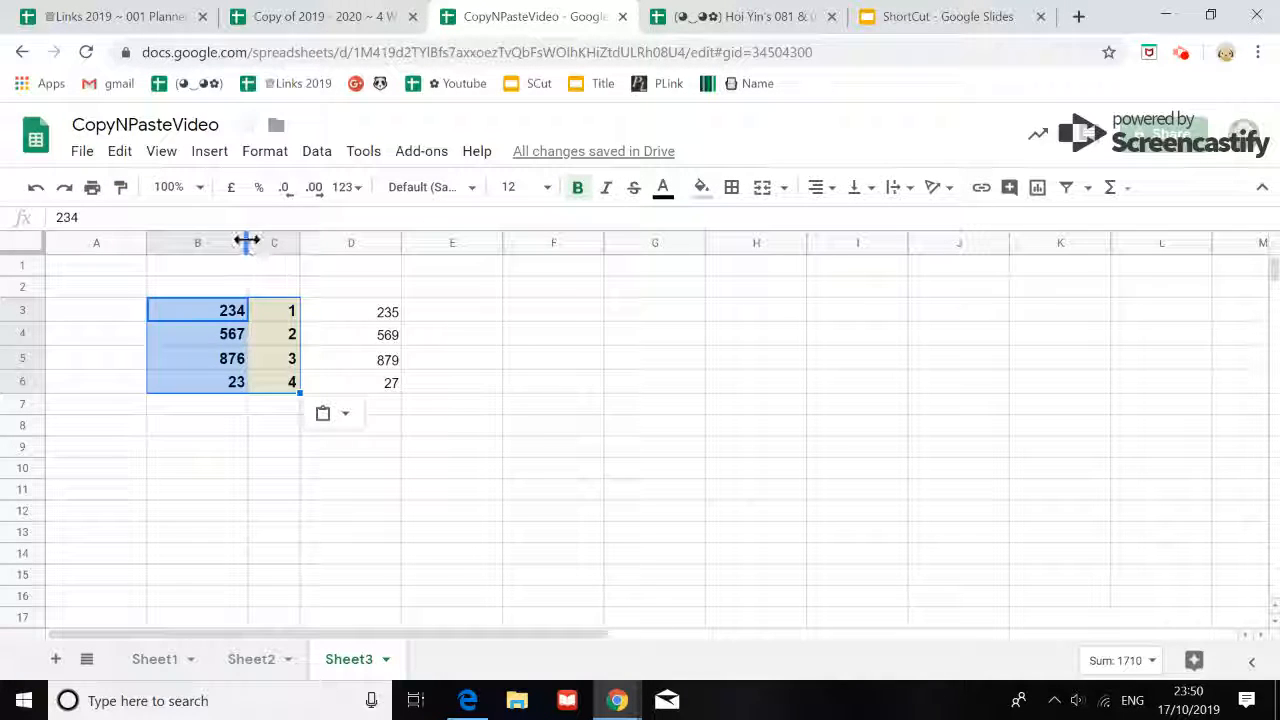
Narrow columns B, C and D of Sheet3 so they fit their numbers more closely
mouse_move(247, 241)
left_mouse_down()
mouse_move(196, 240)
mouse_move(241, 243)
left_mouse_up()
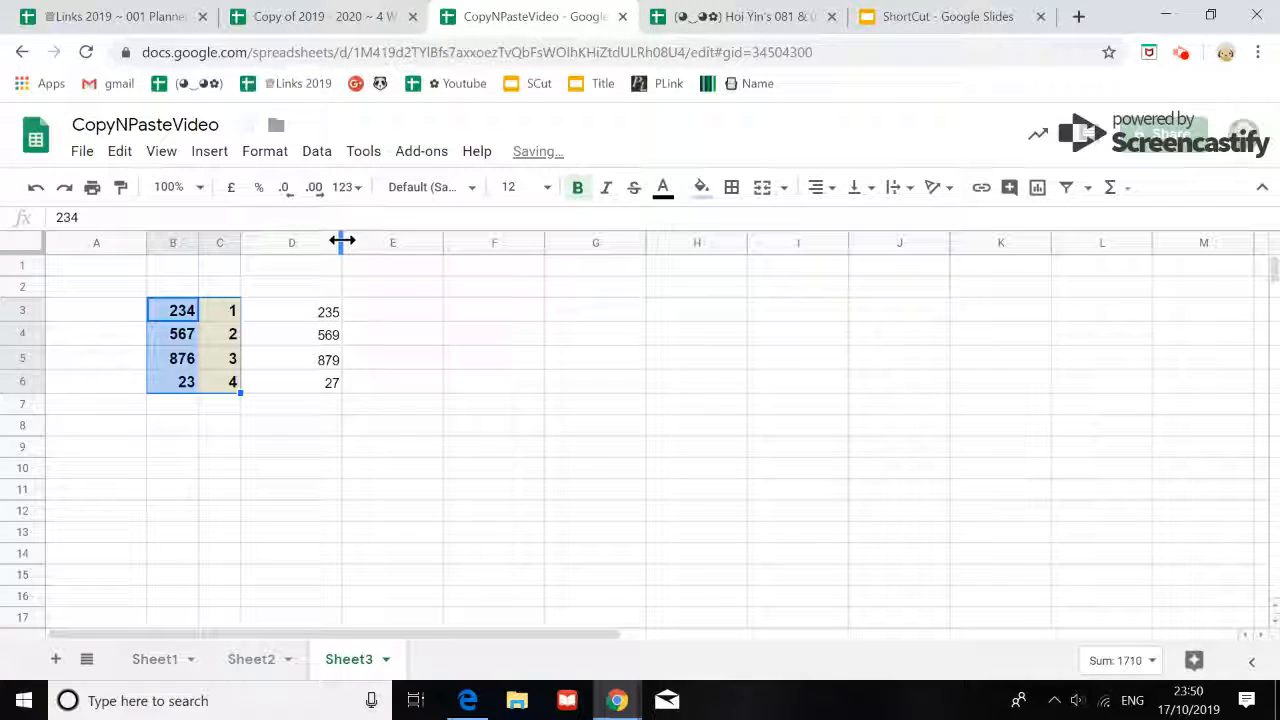
left_click_drag(342, 241, 286, 243)
left_click(351, 332)
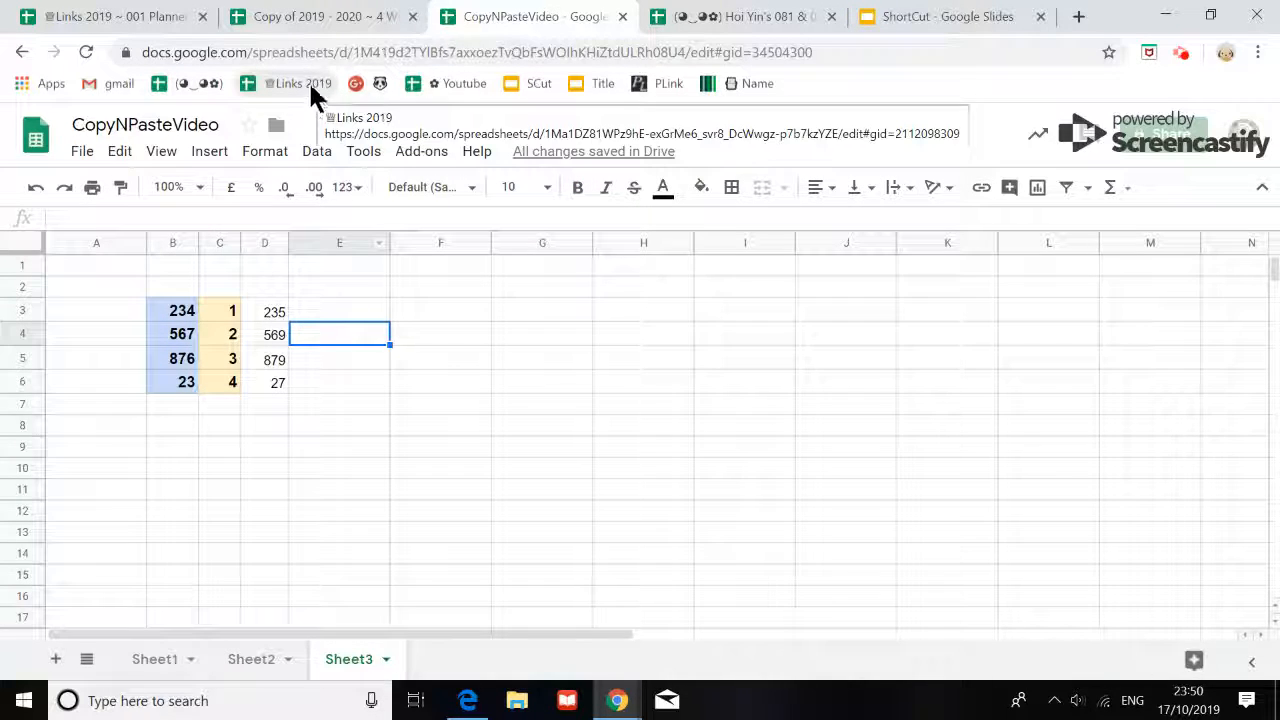
Try to carry the formatting of B3:C6 in Sheet3 over to A2 of Sheet174 in the other spreadsheet with Paint format
left_click(322, 20)
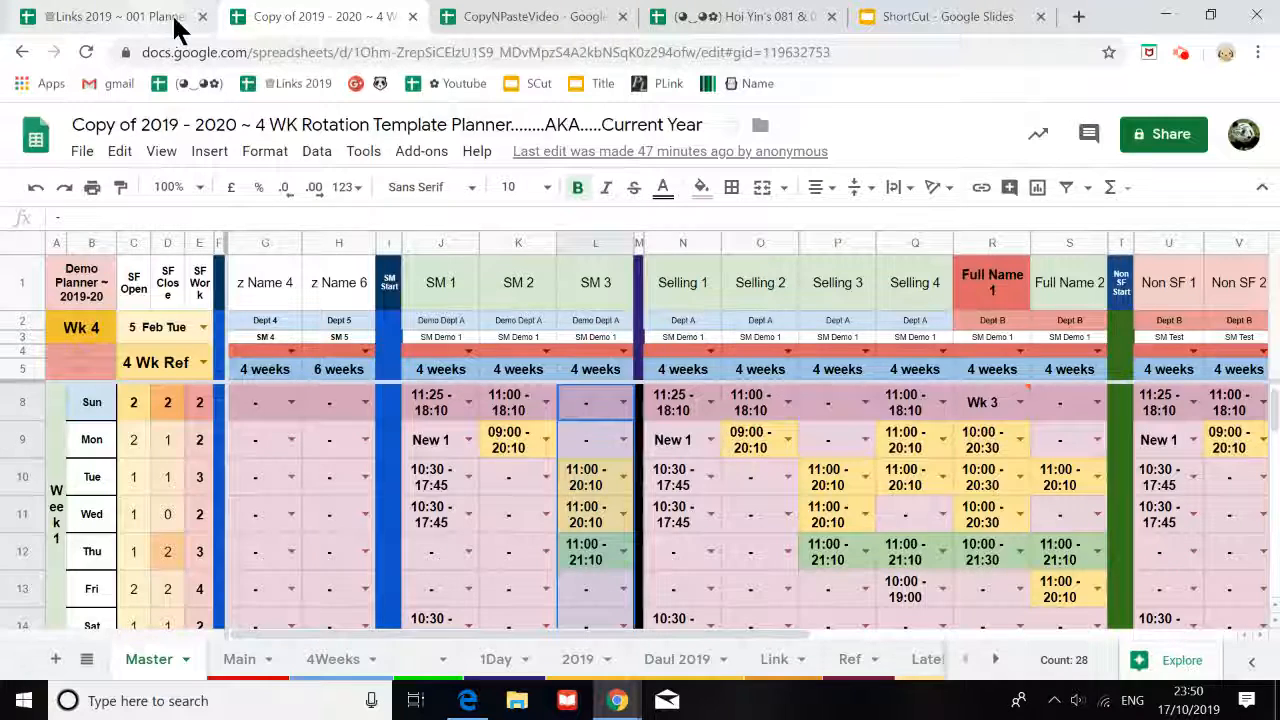
left_click(503, 24)
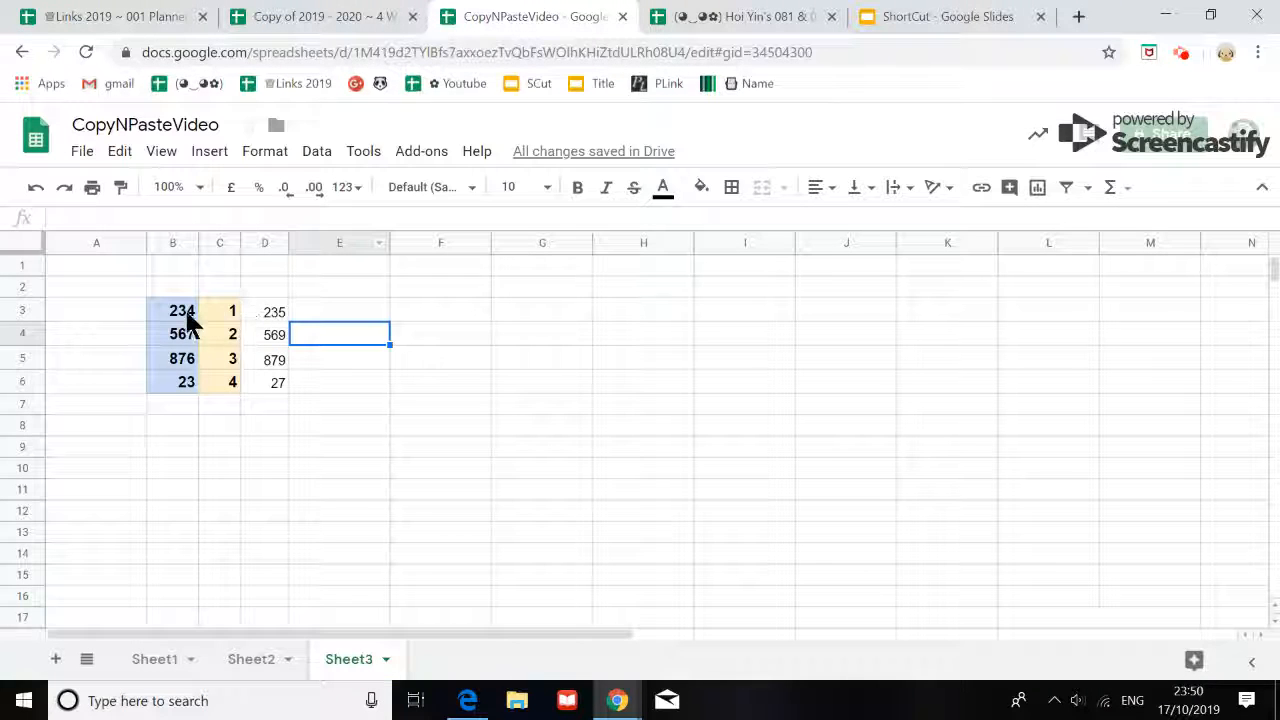
left_click_drag(165, 309, 230, 385)
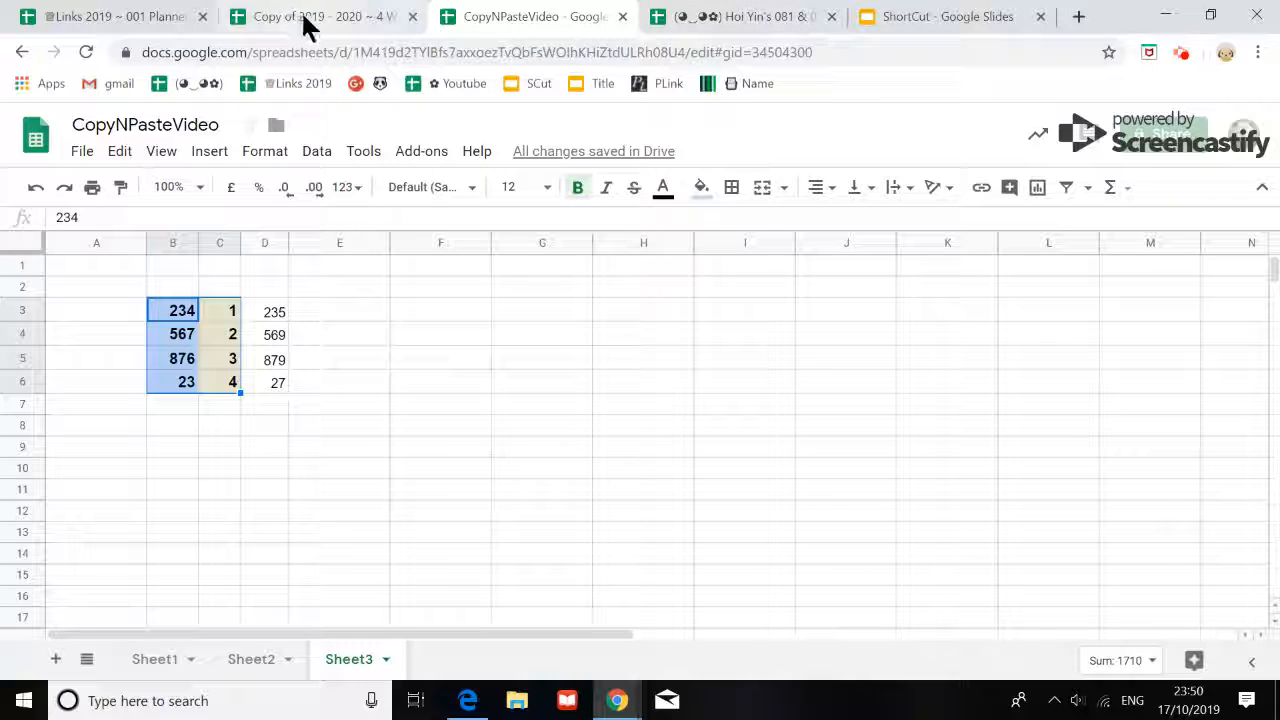
left_click(120, 187)
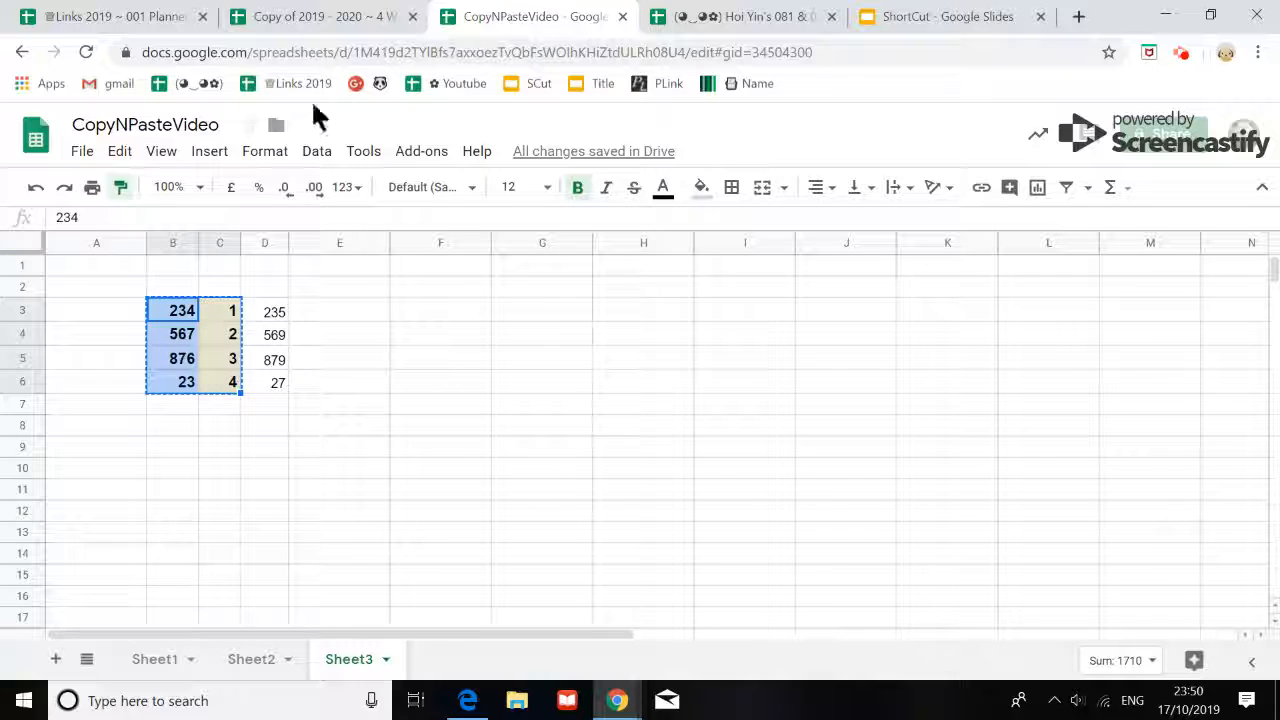
left_click(755, 20)
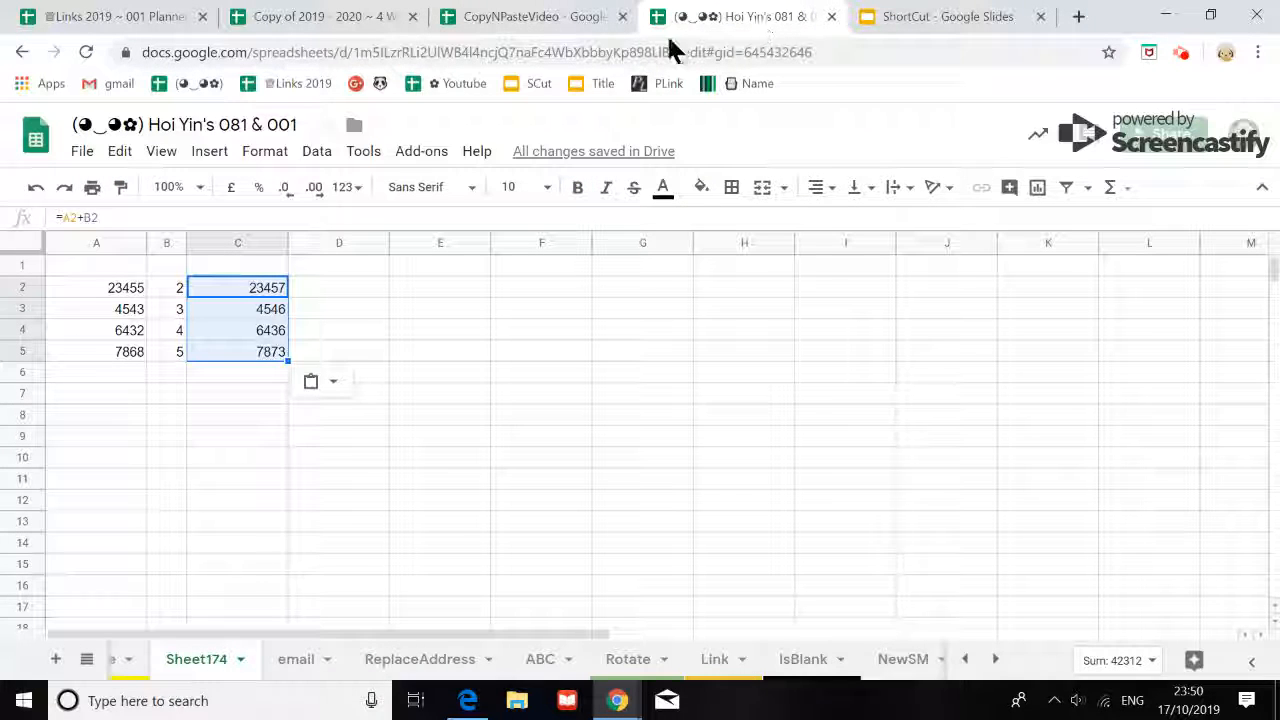
left_click(106, 281)
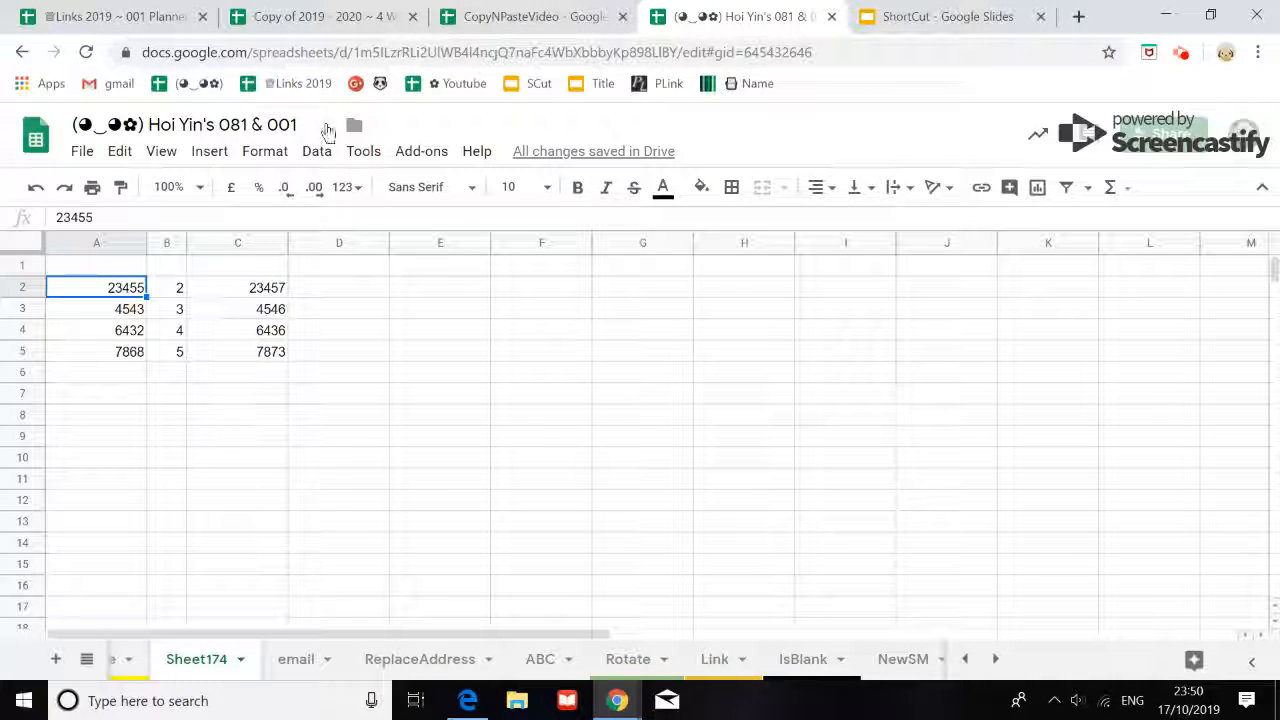
Copy the formatted cells B3:C6 from Sheet3 of CopyNPasteVideo and paste them at A7 of Sheet174 in the other spreadsheet
left_click(485, 22)
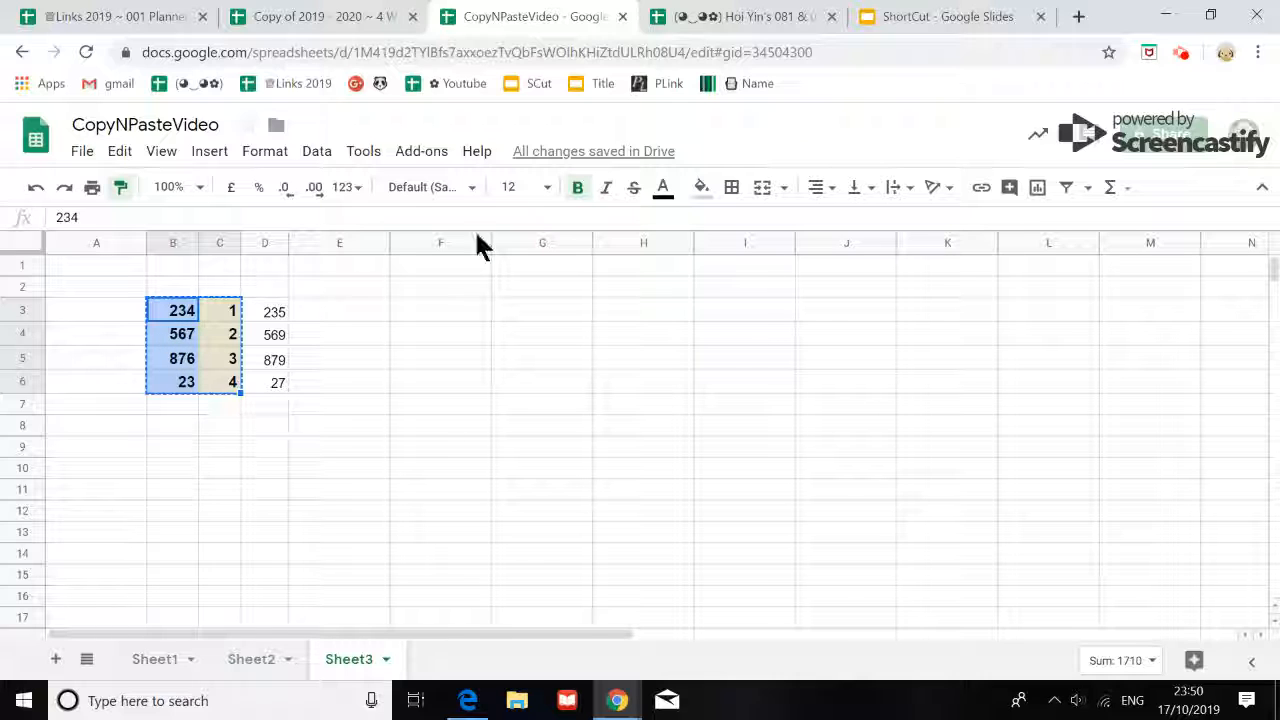
left_click(697, 22)
left_click(92, 394)
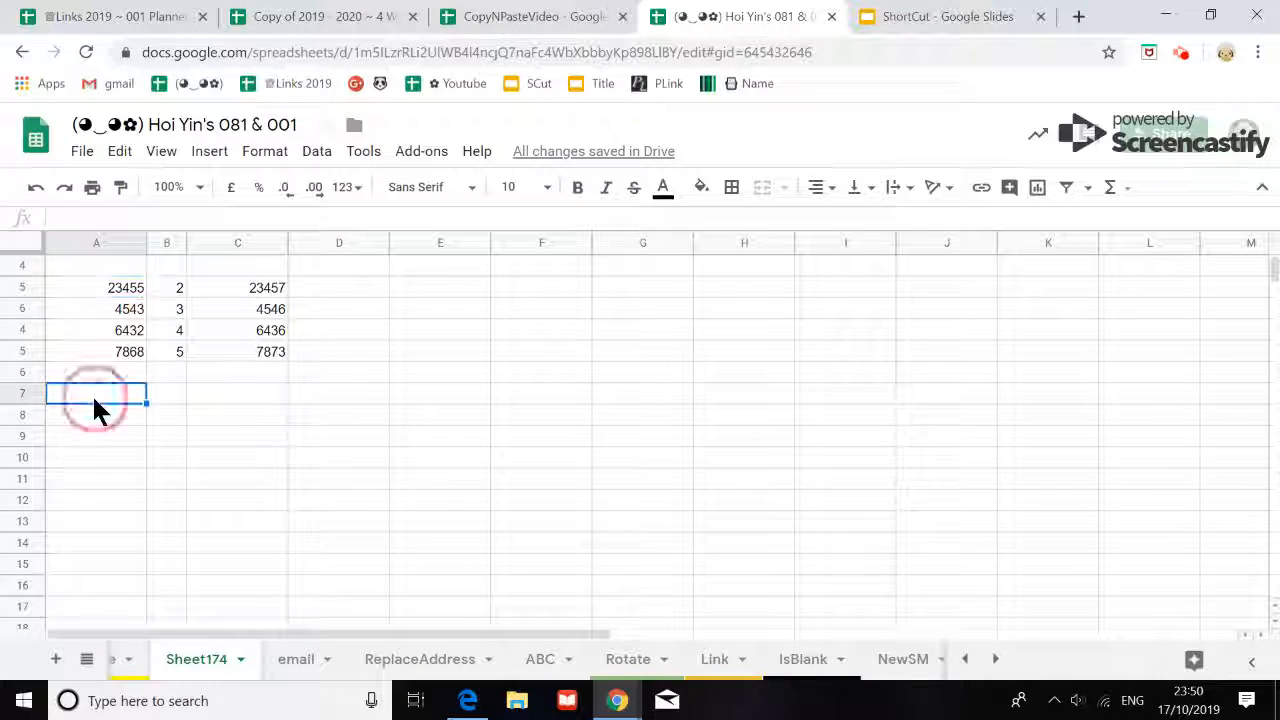
key("ctrl+v")
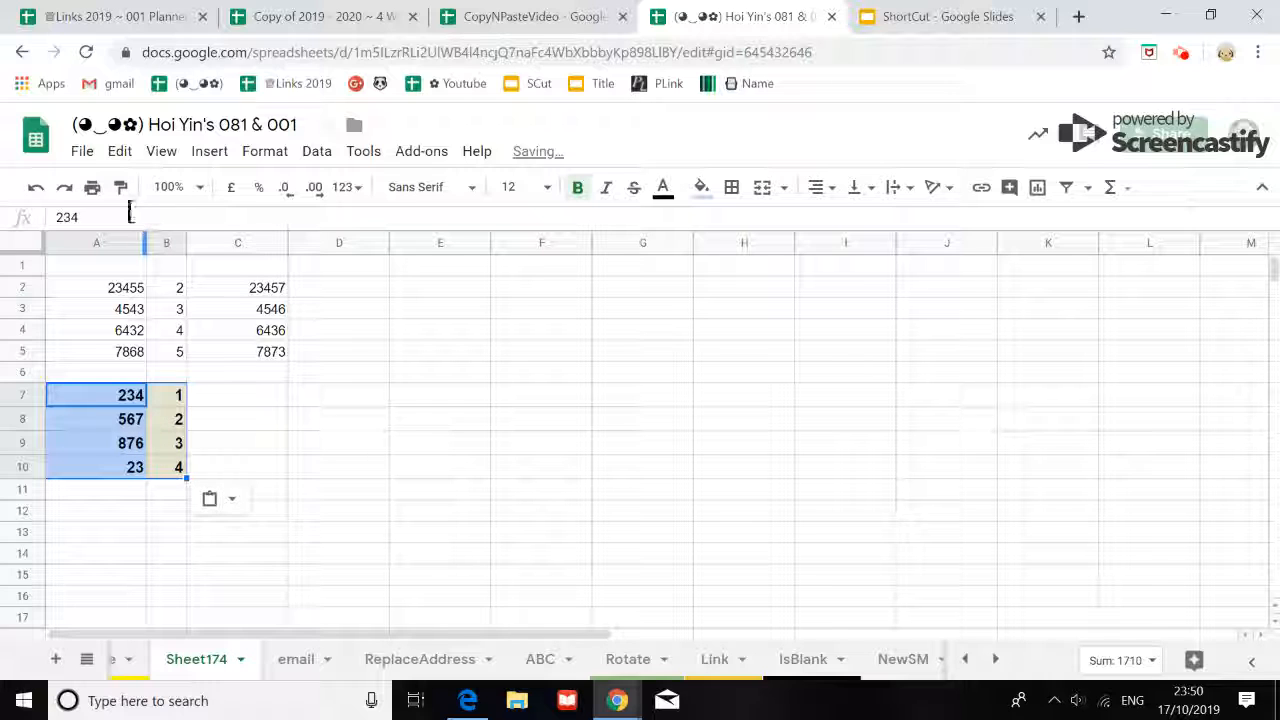
left_click(214, 414)
Use Paint format to apply the formatting of A7:B10 to the numbers in A2:B5 of Sheet174
left_click_drag(127, 400, 176, 466)
left_click(120, 187)
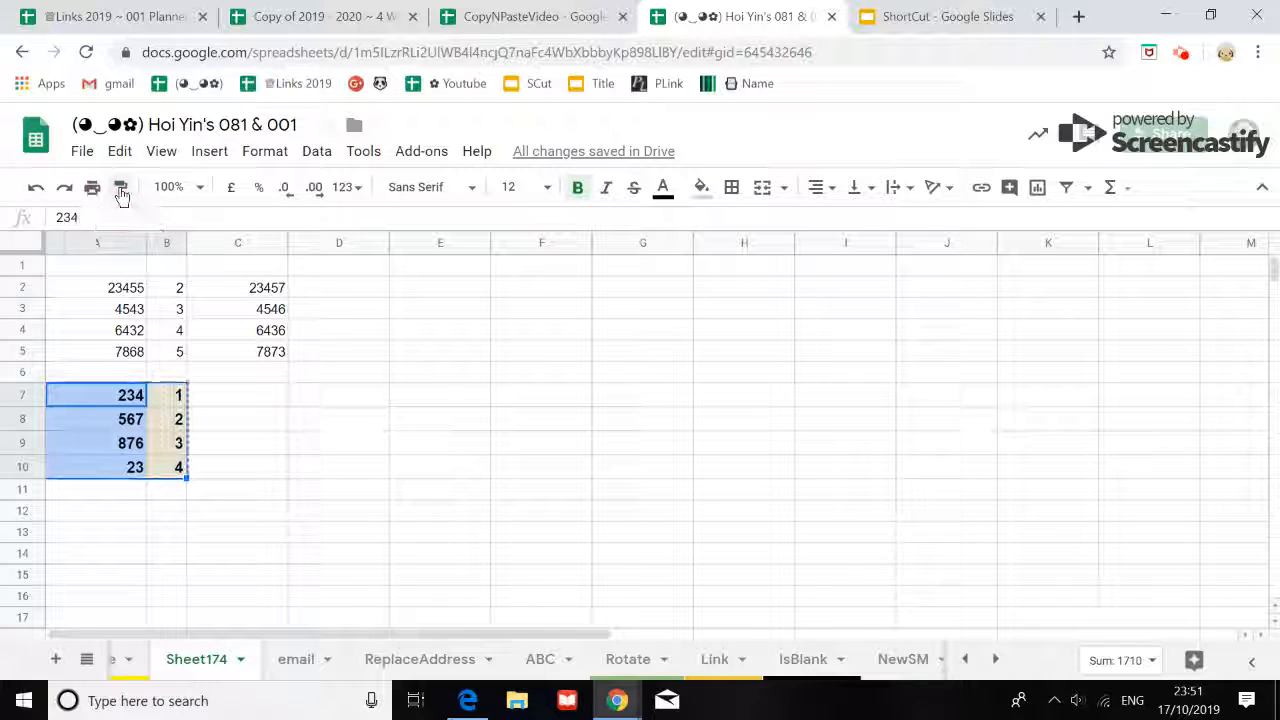
left_click(115, 290)
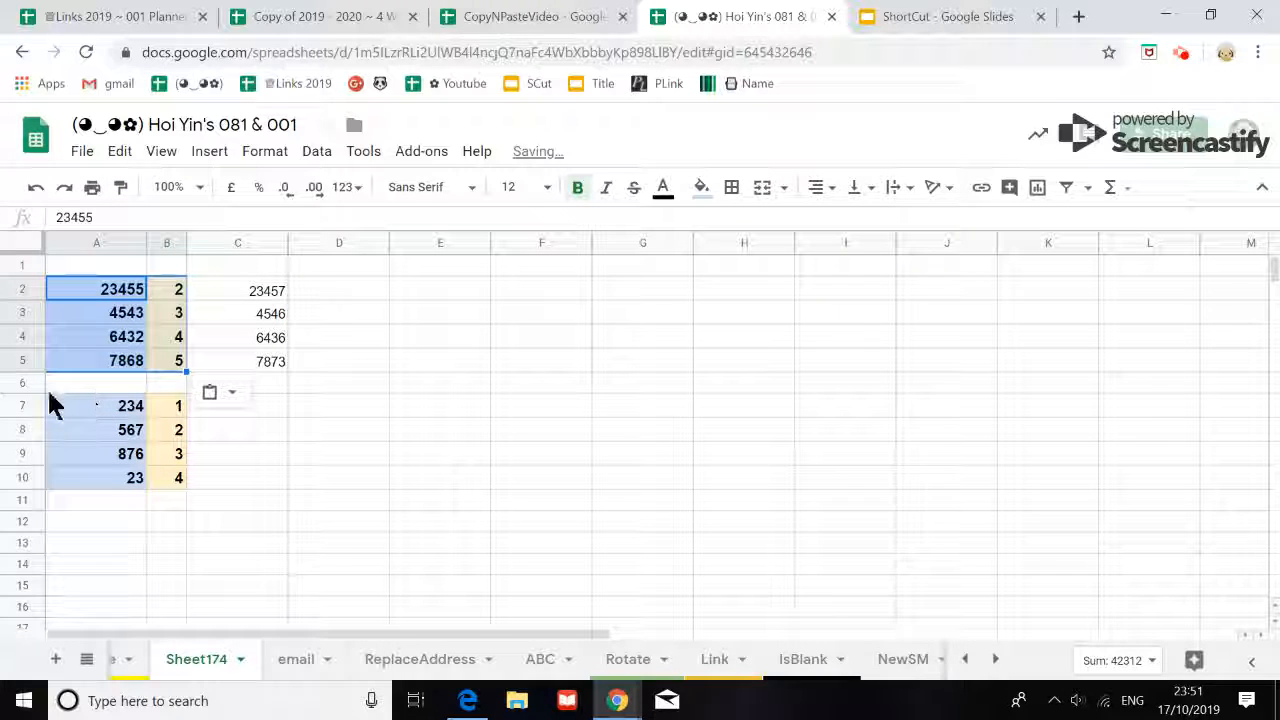